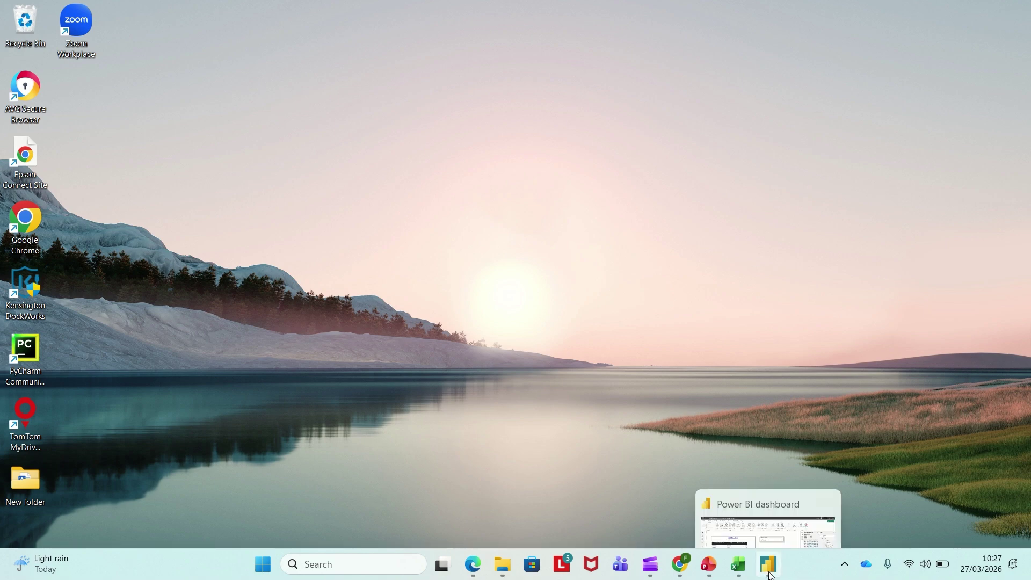
Review the stock data in the Excel workbook and switch to the Stock Level table in the Power BI dashboard.
left_click(741, 569)
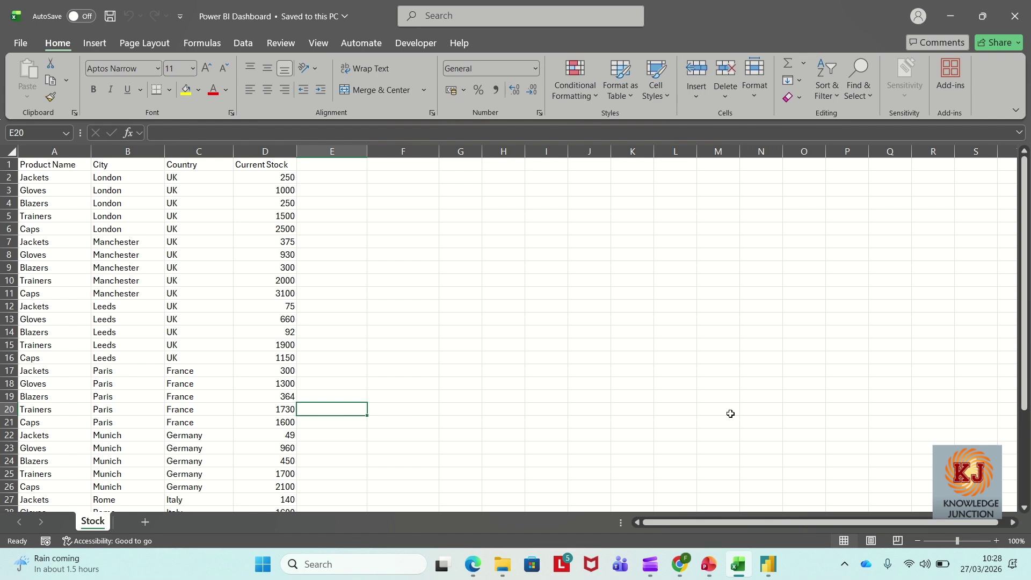
left_click(768, 571)
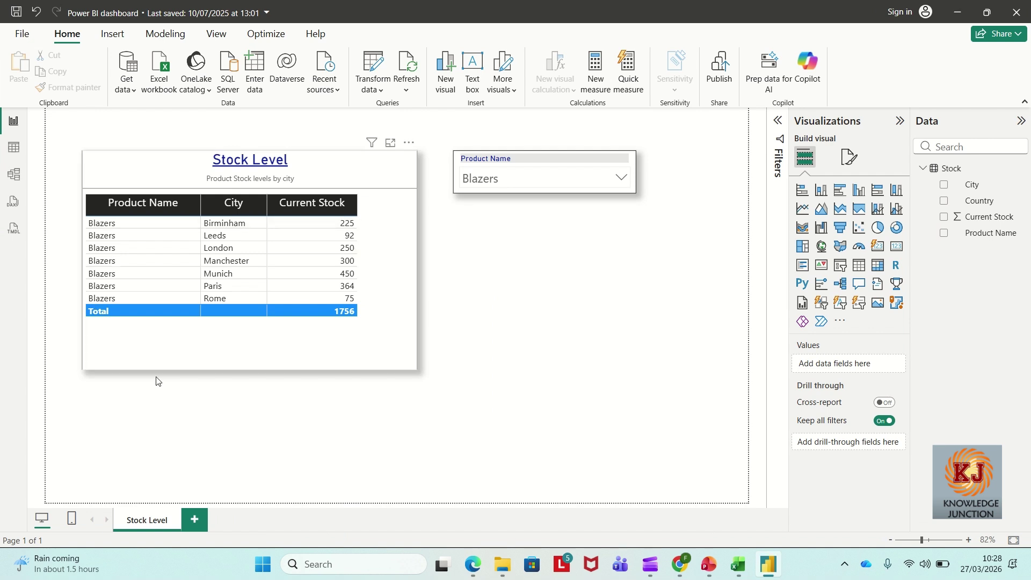
left_click(389, 369)
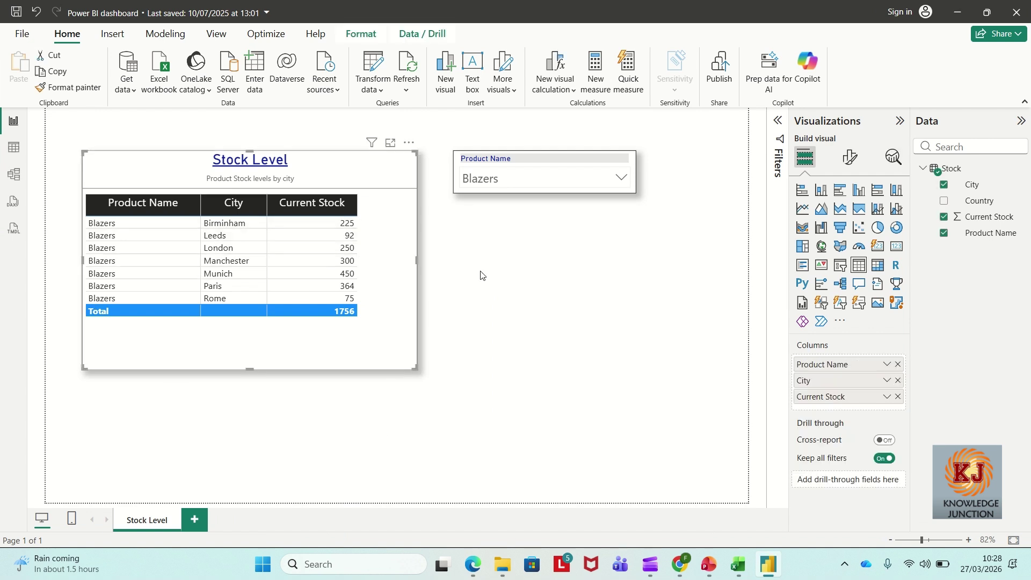
Filter the Stock Level table by Gloves and by Jackets with the Product Name dropdown slicer.
left_click(560, 162)
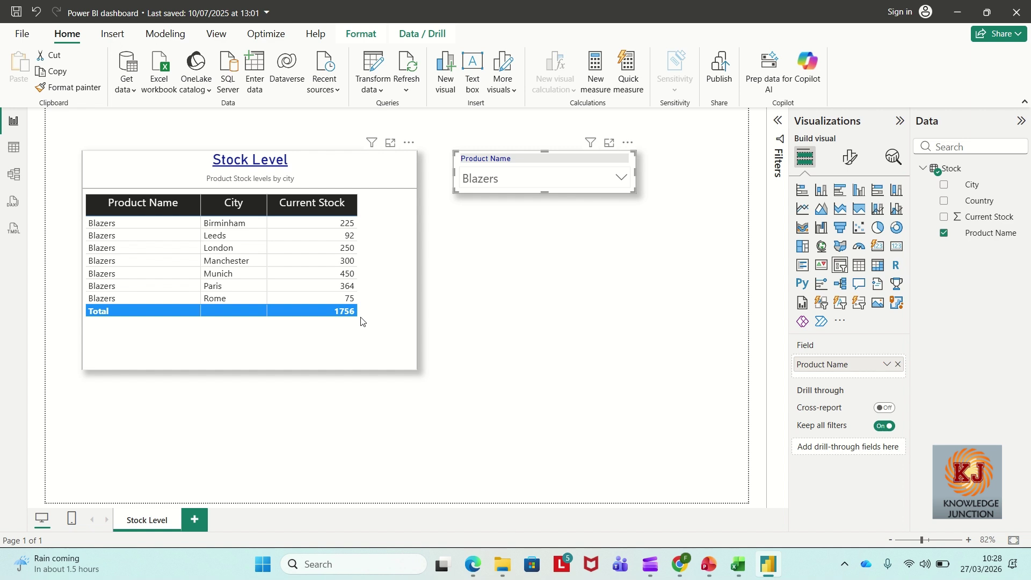
left_click(626, 184)
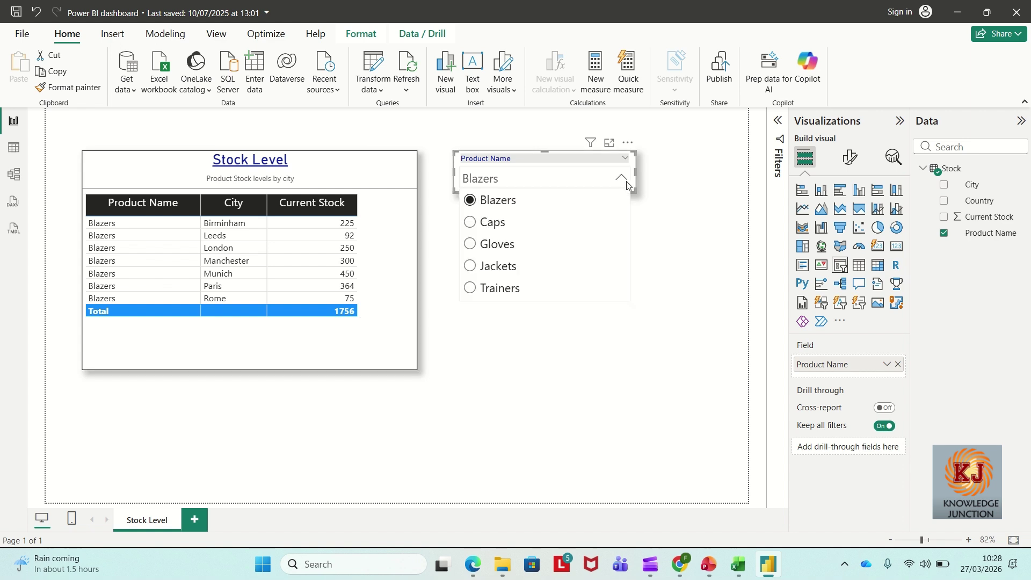
left_click(499, 245)
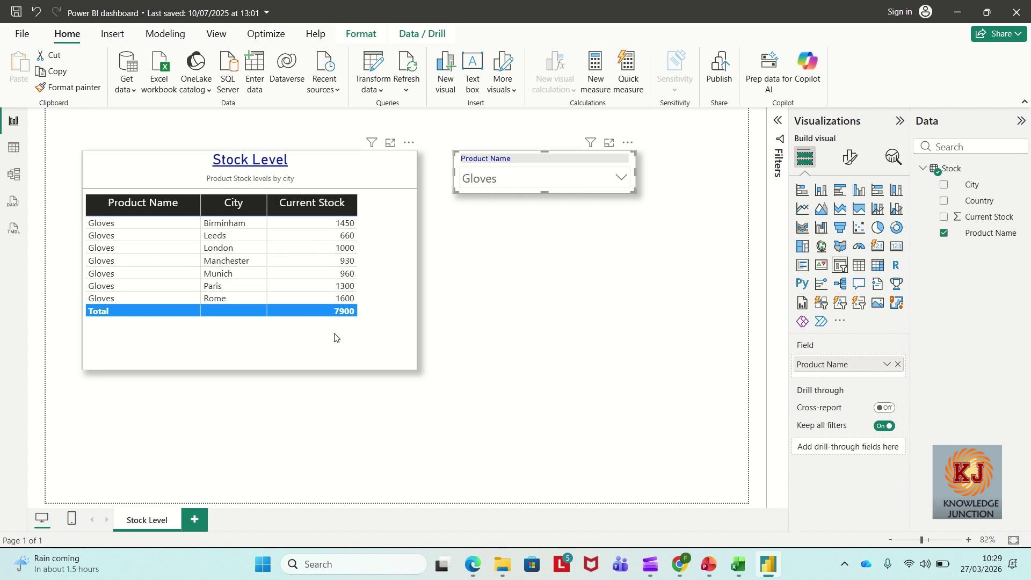
left_click(582, 184)
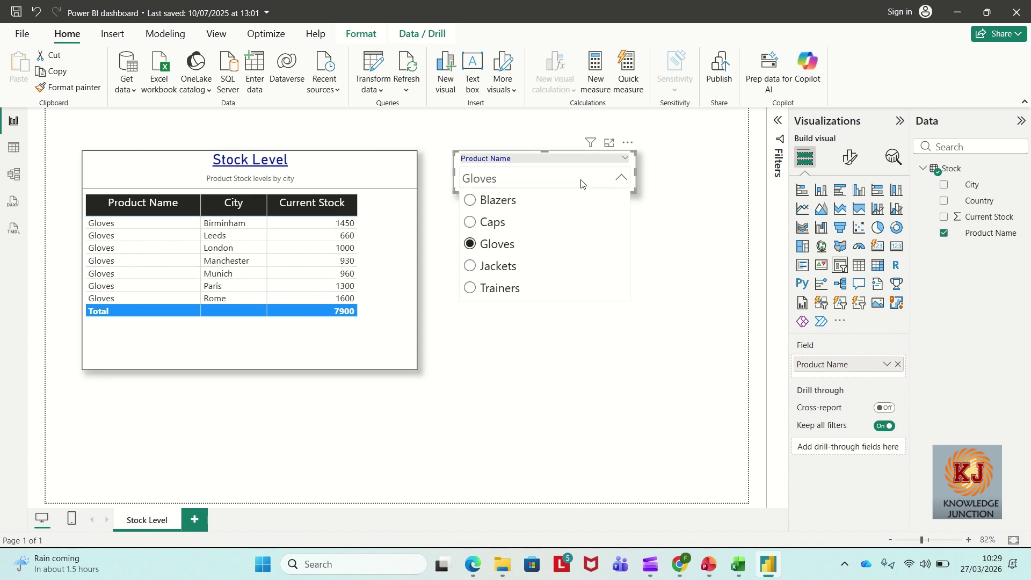
left_click(505, 272)
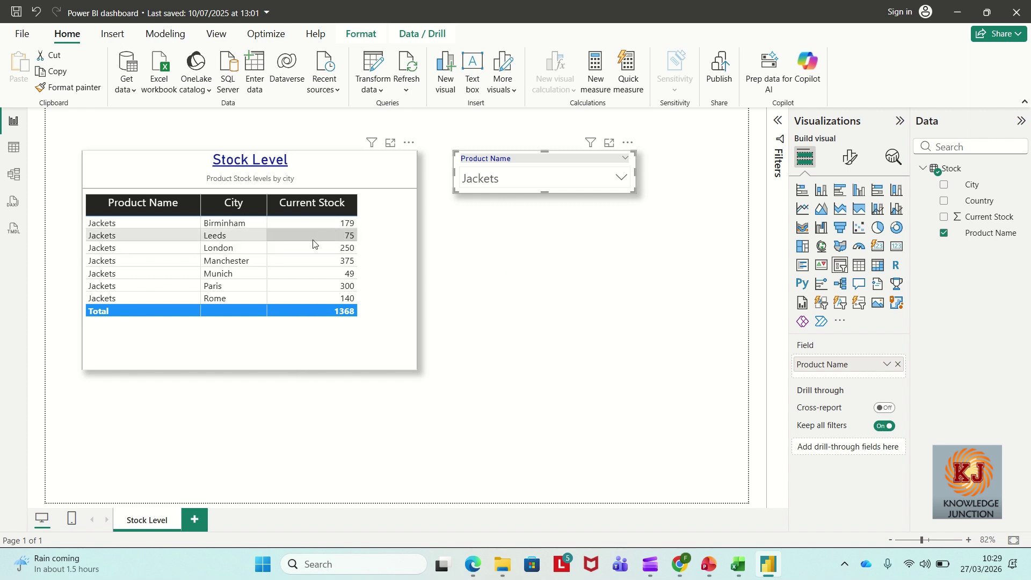
left_click(493, 312)
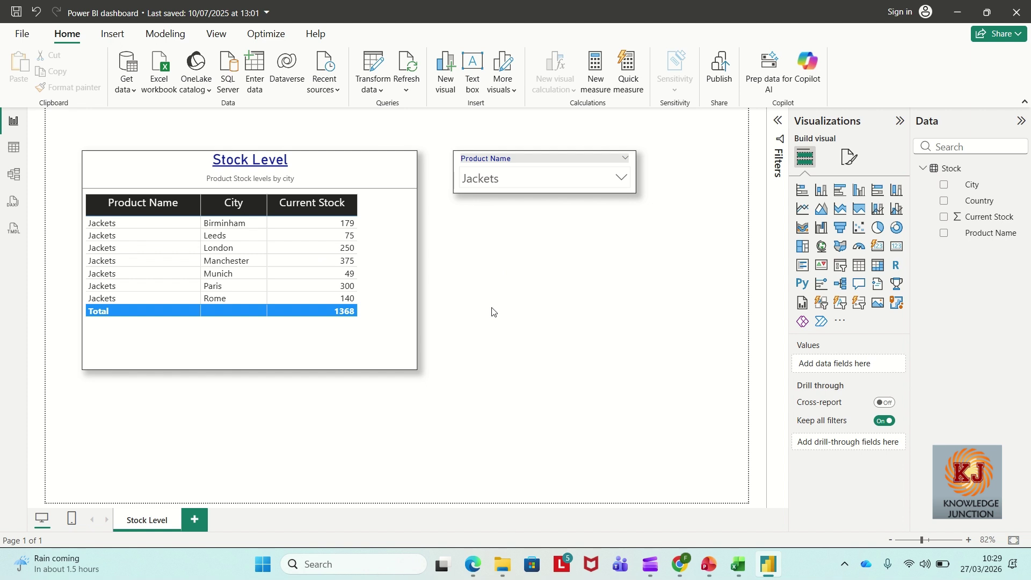
left_click(517, 164)
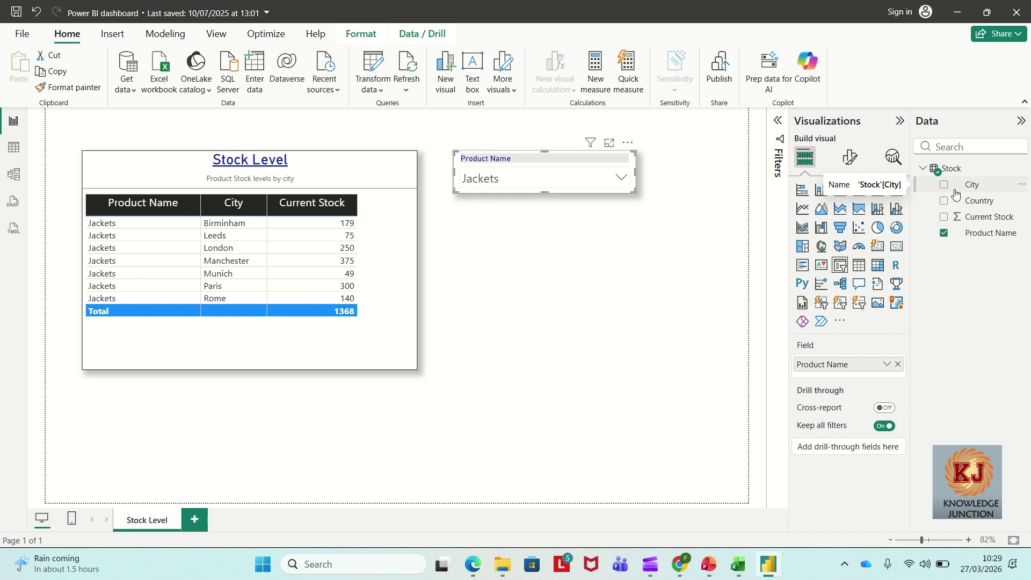
left_click(637, 281)
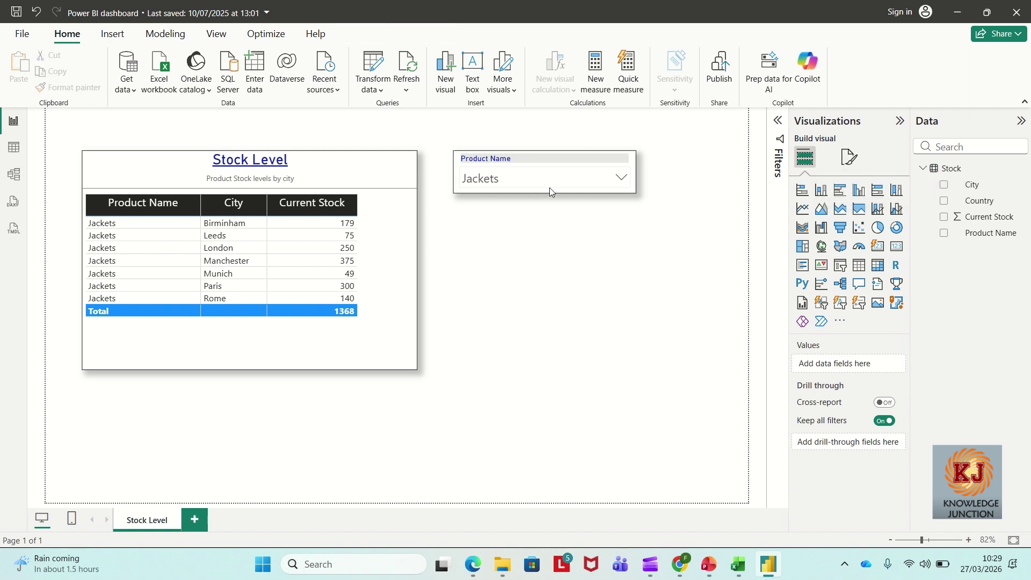
left_click(535, 162)
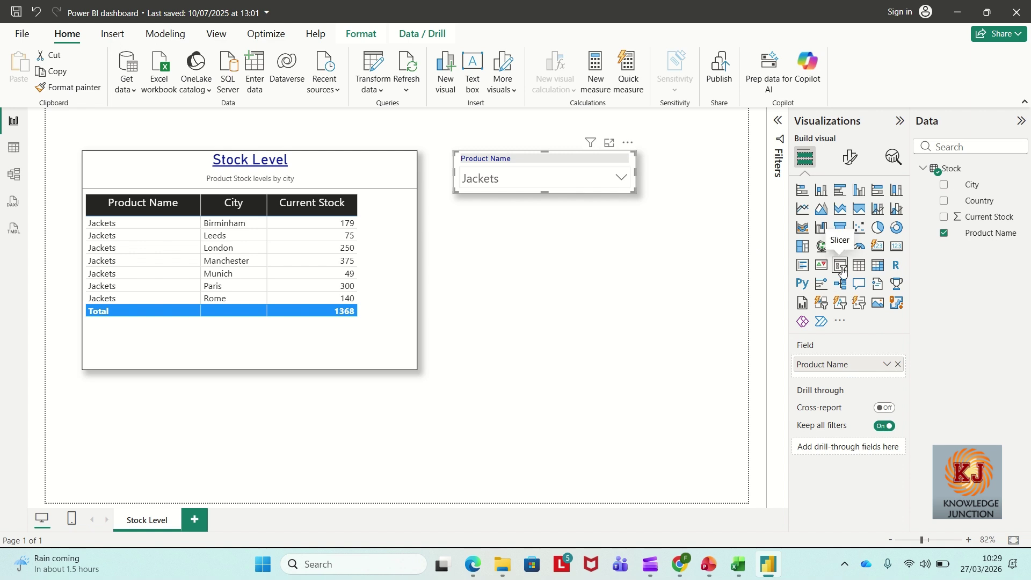
left_click(519, 300)
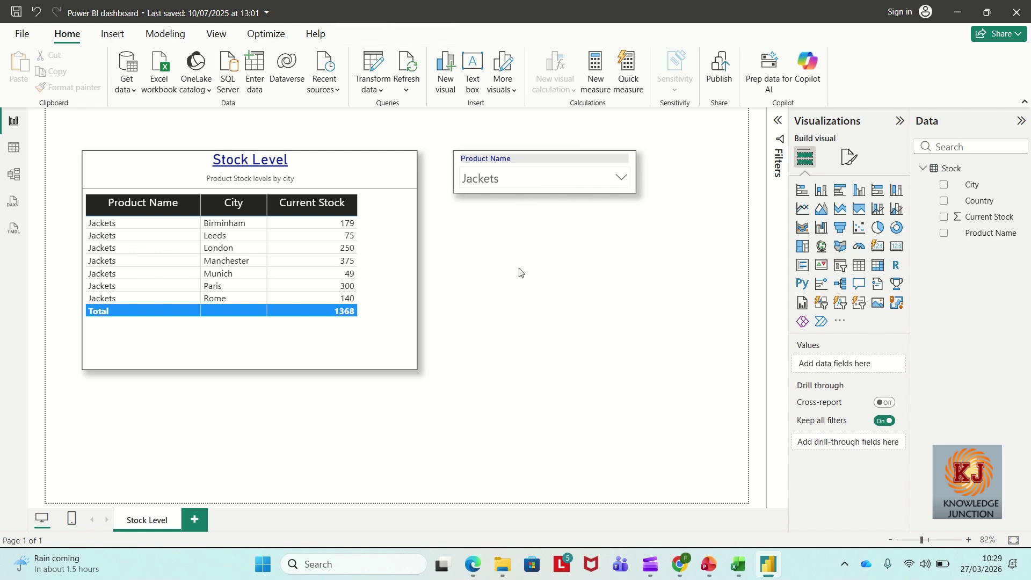
Set the Product Name slicer's style to Tile in its format settings.
left_click(525, 156)
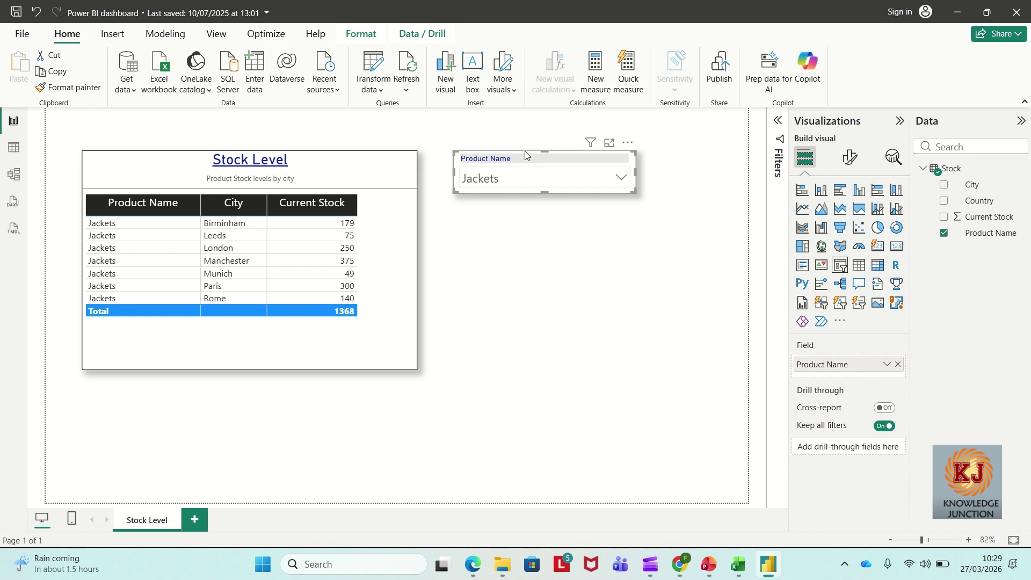
left_click(849, 167)
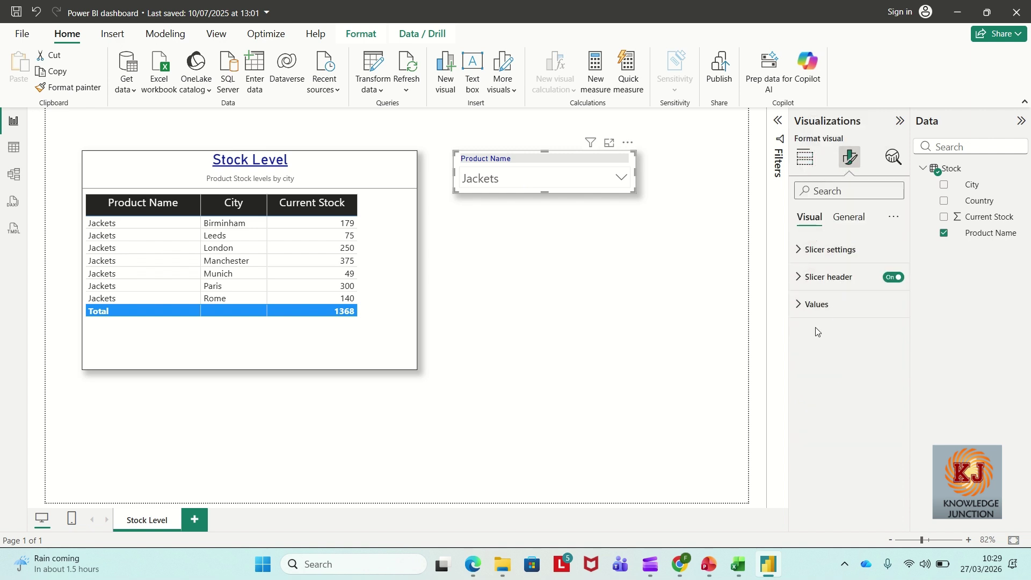
left_click(795, 255)
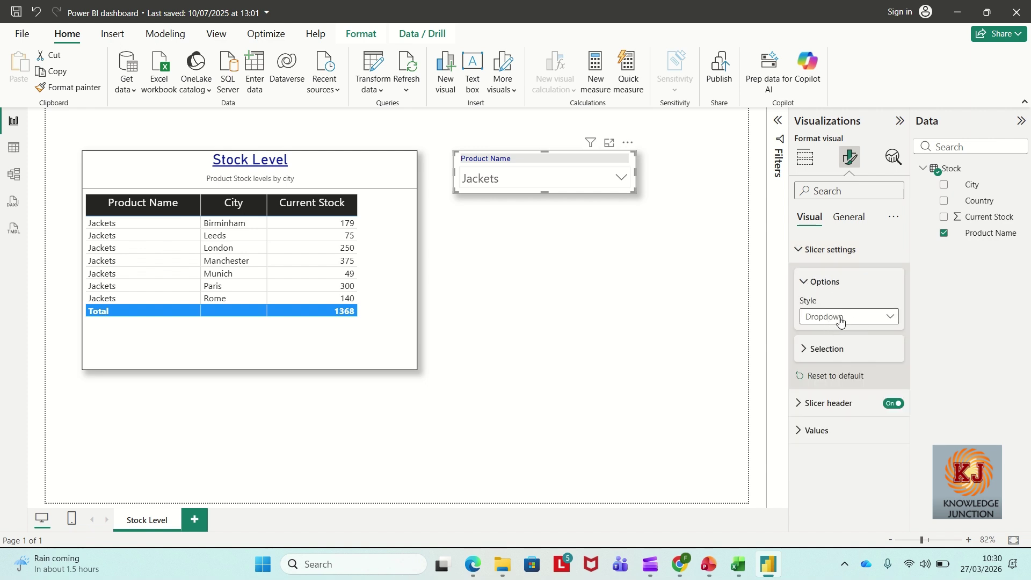
left_click(890, 321)
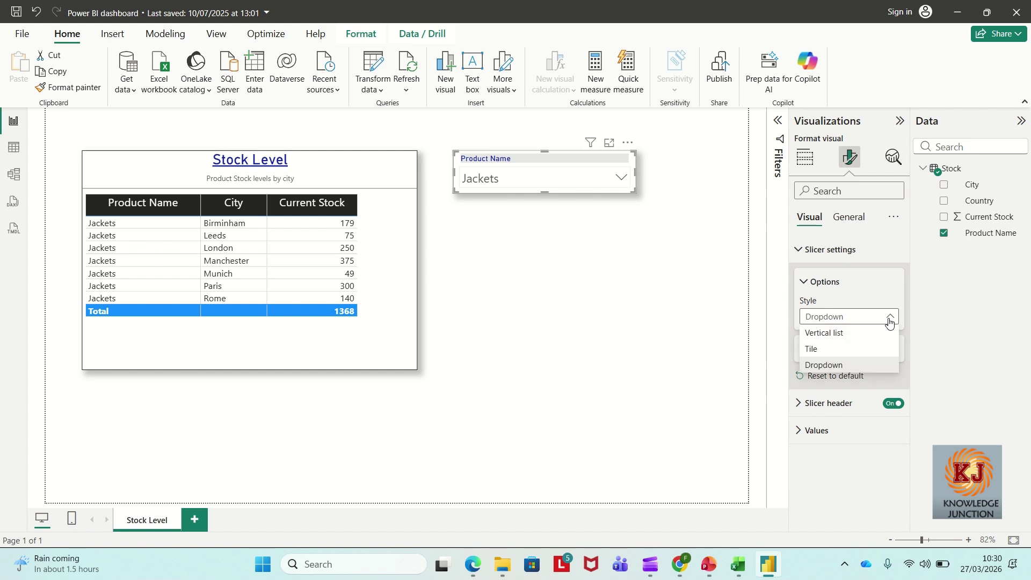
left_click(840, 352)
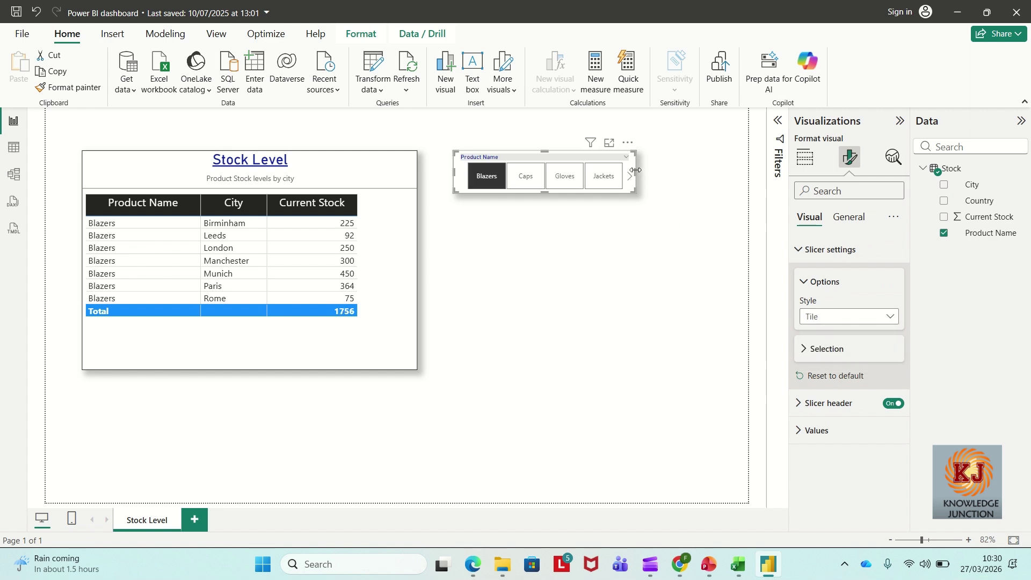
Move the tile slicer below the Stock Level table and widen it until all five product tiles fit.
left_click_drag(636, 171, 731, 170)
left_click_drag(659, 151, 286, 404)
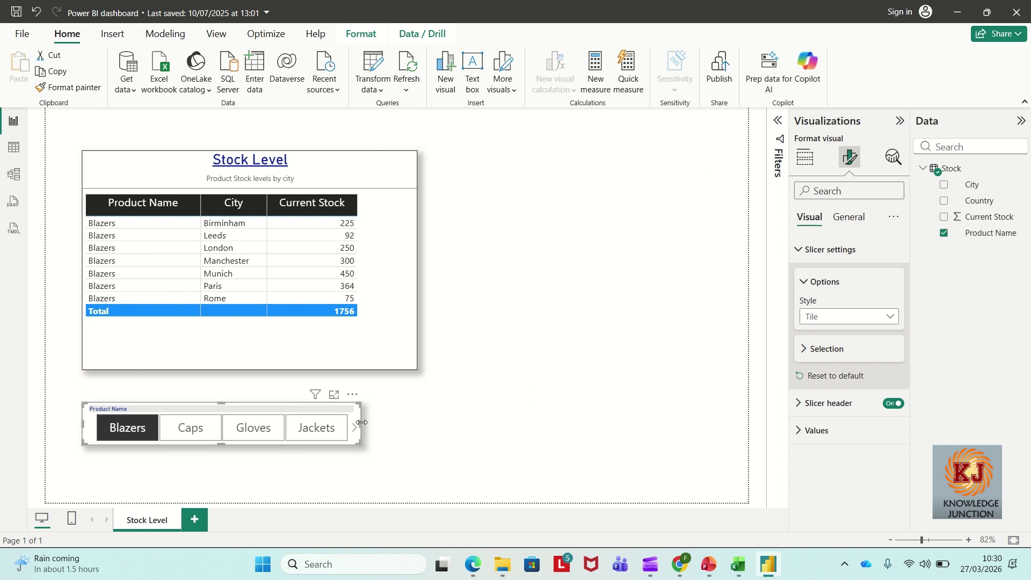
left_click_drag(362, 422, 624, 422)
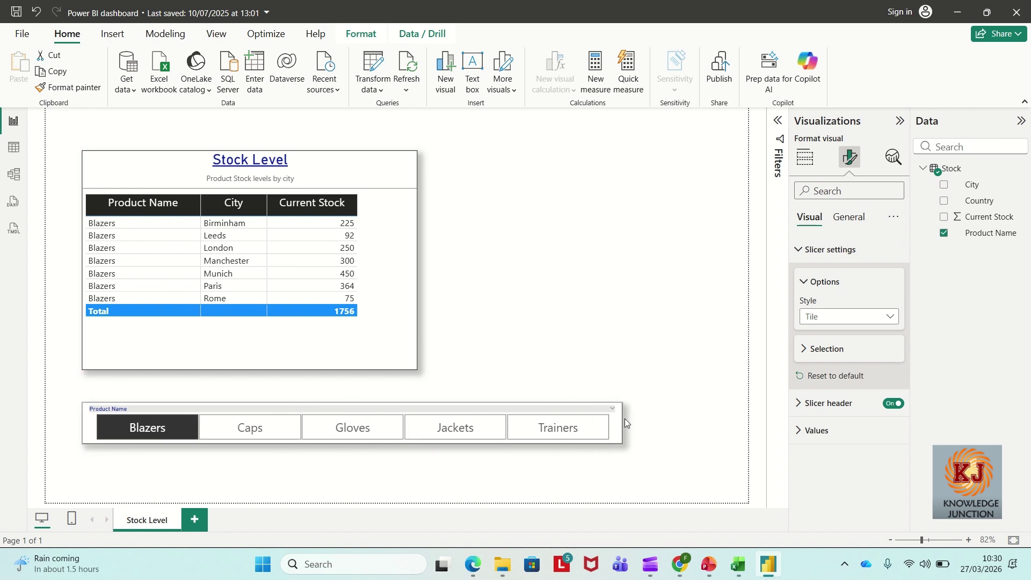
Test the tile slicer by filtering the table by Caps, Gloves, Jackets, Trainers and Blazers, ending on Gloves.
left_click(294, 428)
left_click(379, 427)
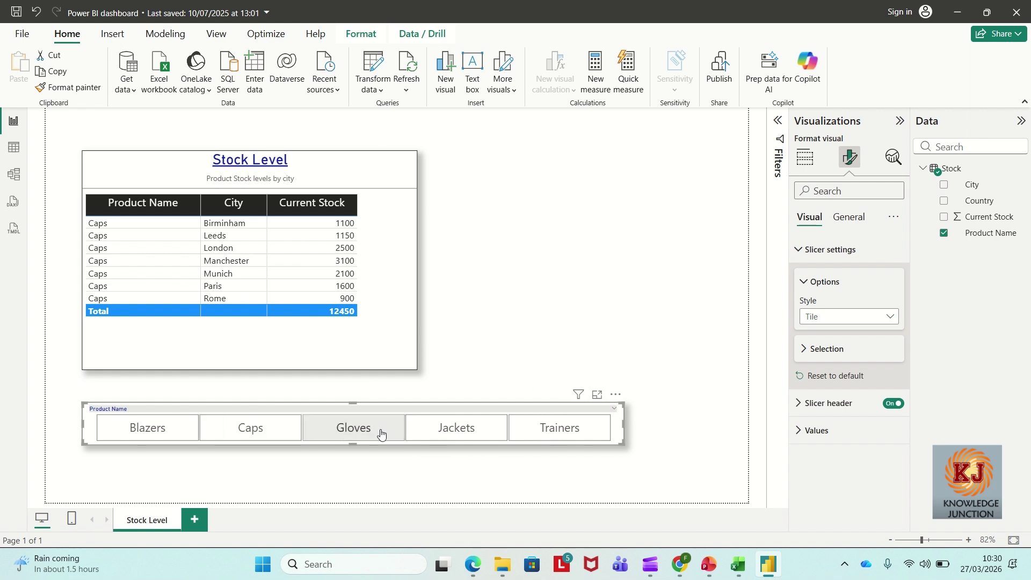
left_click(476, 434)
left_click(553, 426)
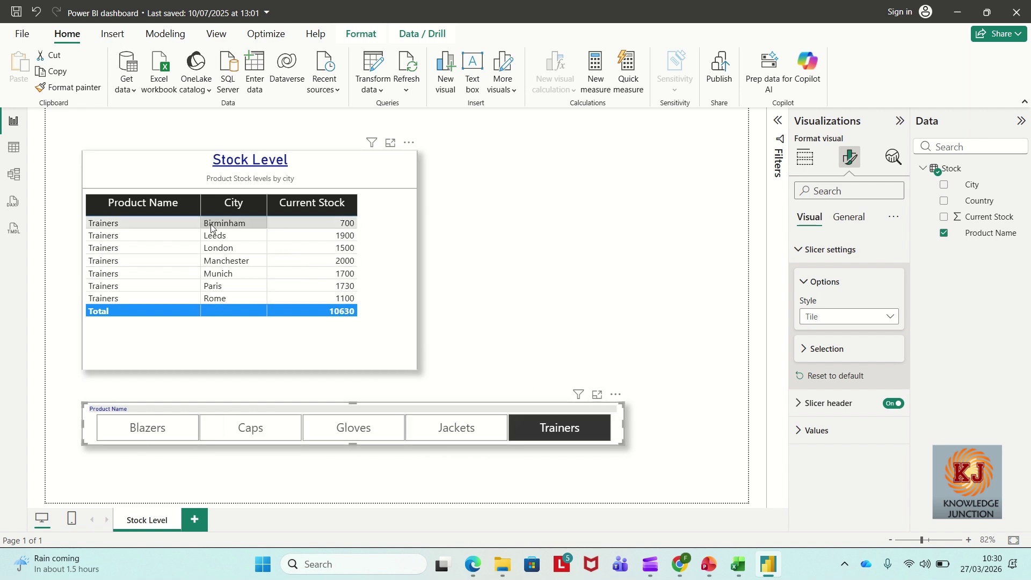
left_click(439, 439)
left_click(281, 429)
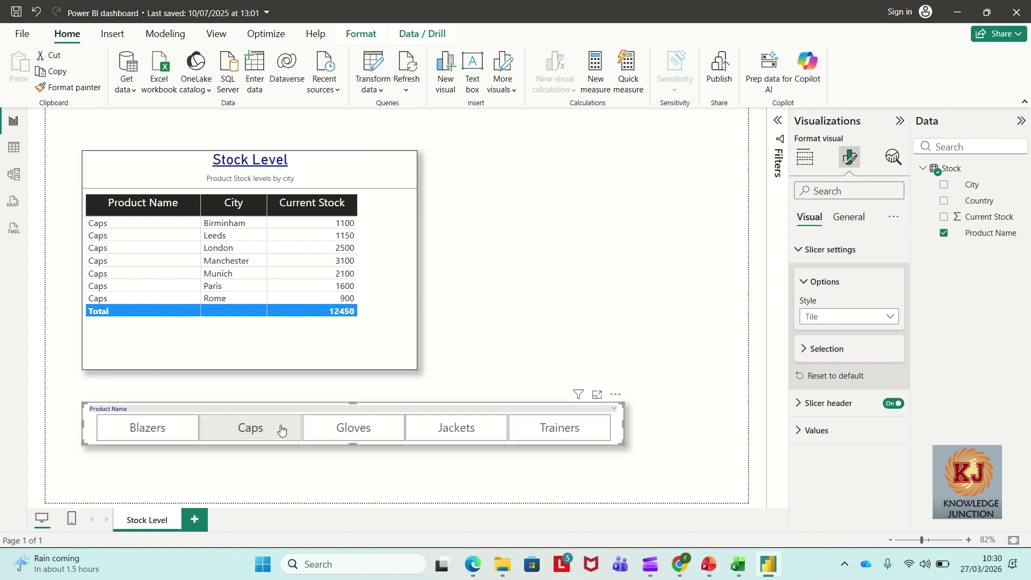
left_click(124, 432)
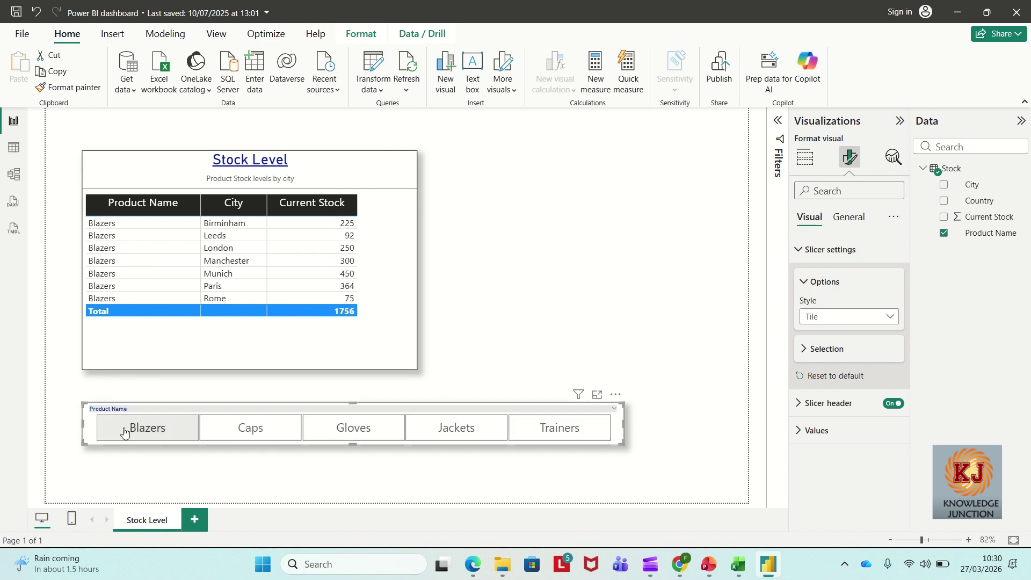
left_click(395, 430)
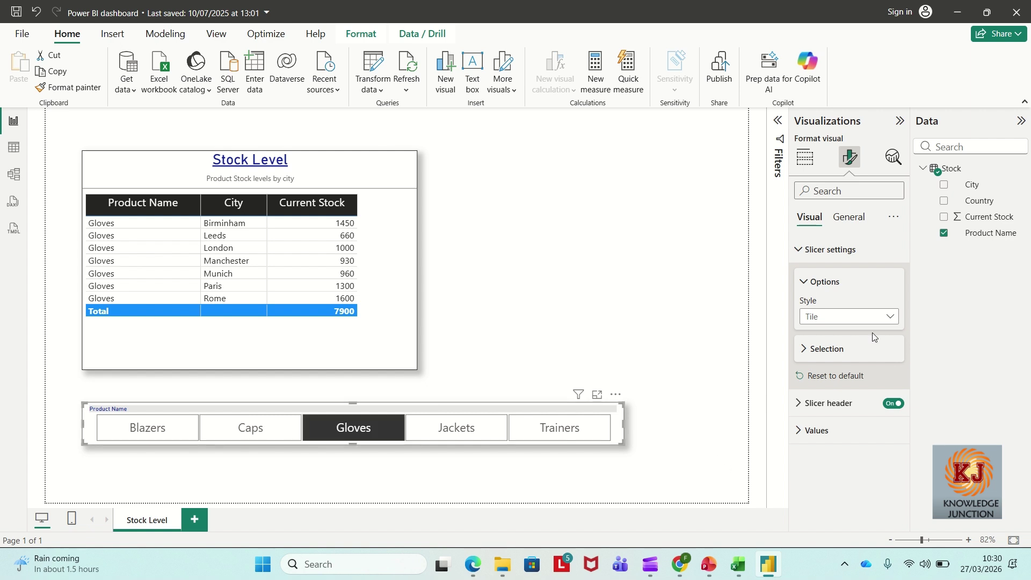
Set the slicer style to Vertical list and reshape it into a narrow, tall box to the right of the Stock Level table.
left_click(885, 323)
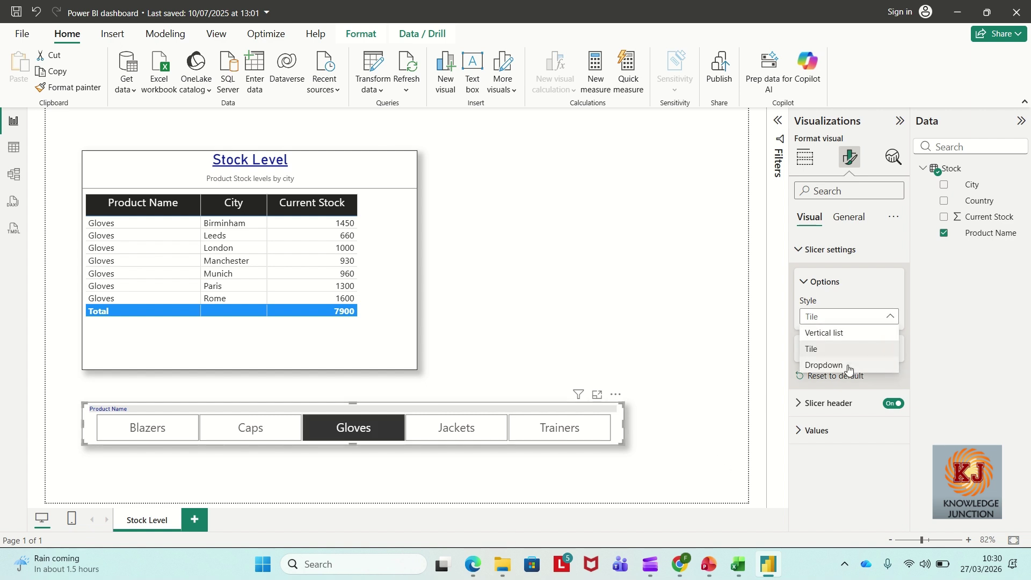
left_click(840, 334)
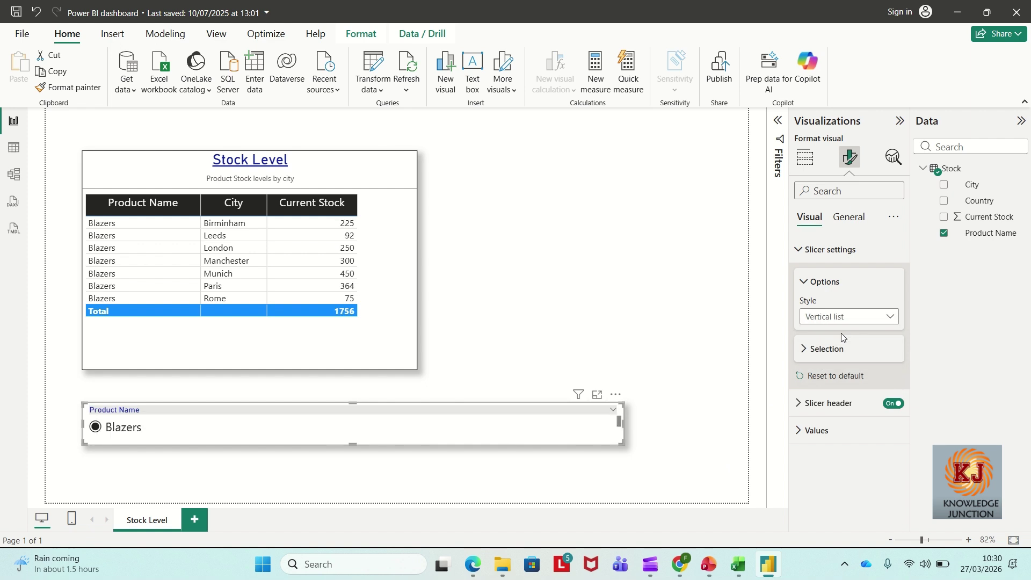
left_click_drag(427, 405, 550, 158)
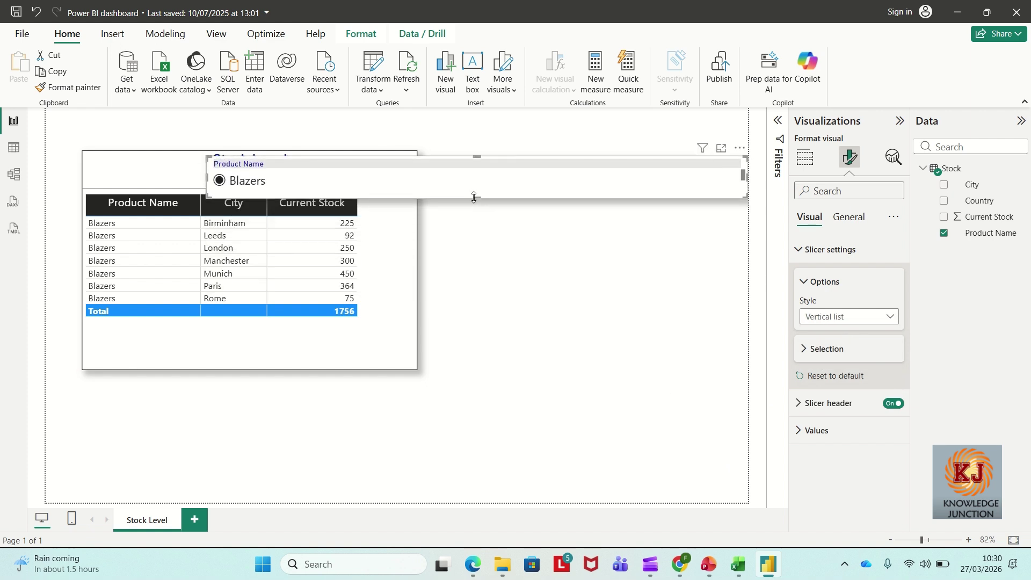
left_click_drag(474, 198, 466, 310)
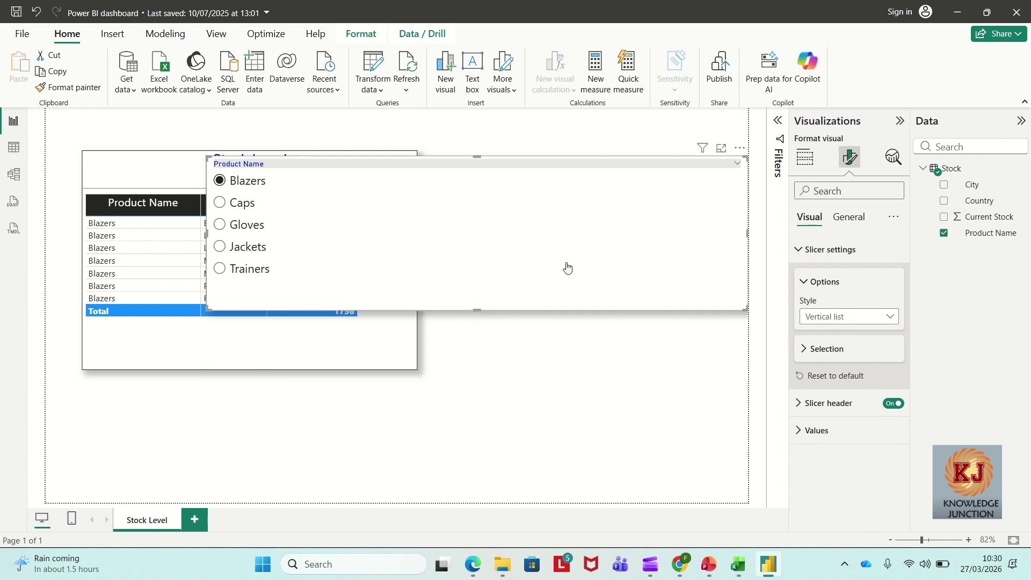
left_click_drag(747, 233, 346, 237)
left_click_drag(286, 159, 520, 155)
Test the vertical list slicer by filtering the table by Caps, Jackets, Trainers and Gloves, ending on Blazers.
left_click(482, 200)
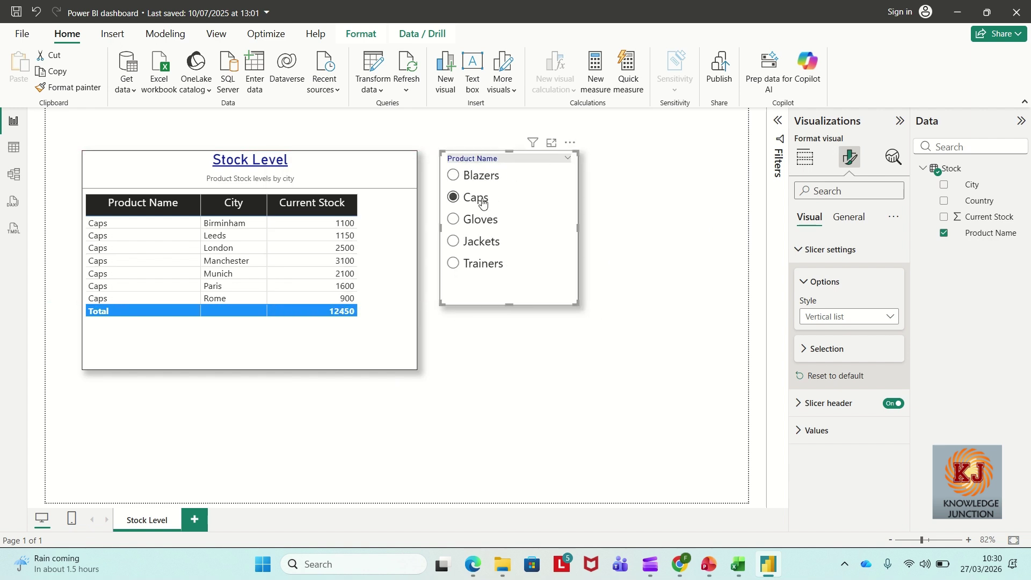
left_click(475, 239)
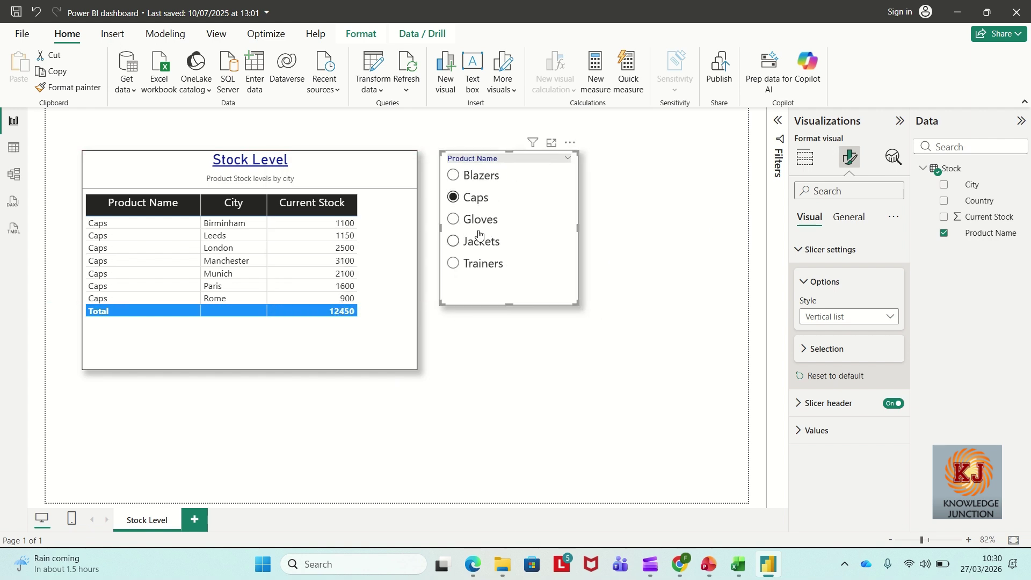
left_click(478, 264)
left_click(474, 195)
left_click(470, 221)
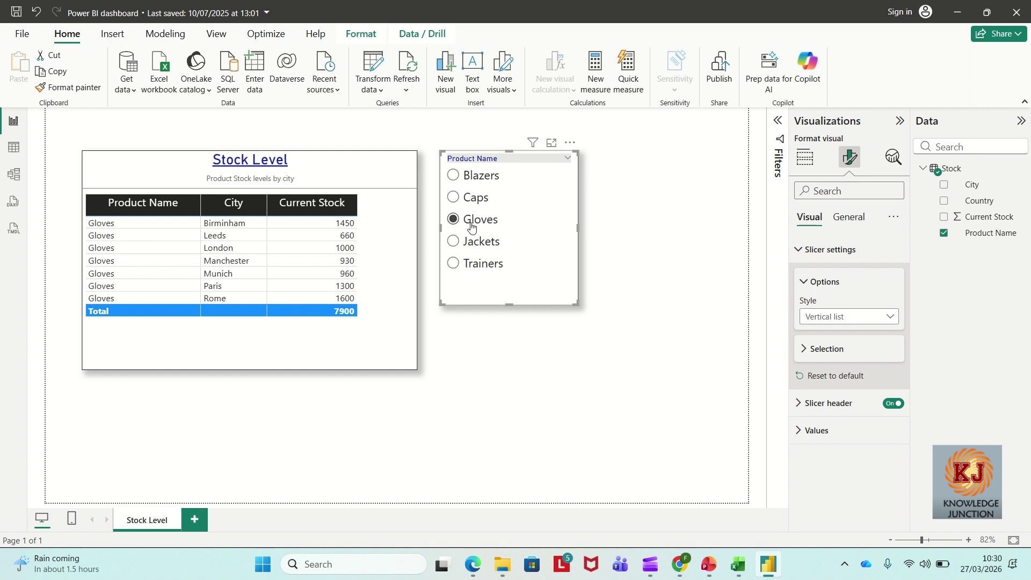
left_click(479, 179)
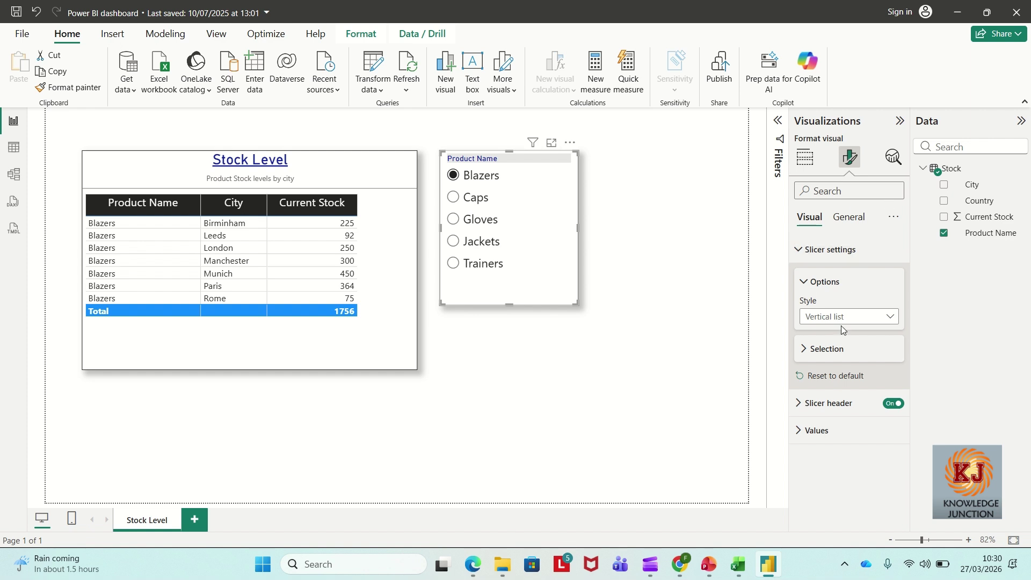
Show the slicer's selection settings and test single selection by filtering the table by Jackets and Gloves, ending on Blazers.
left_click(803, 355)
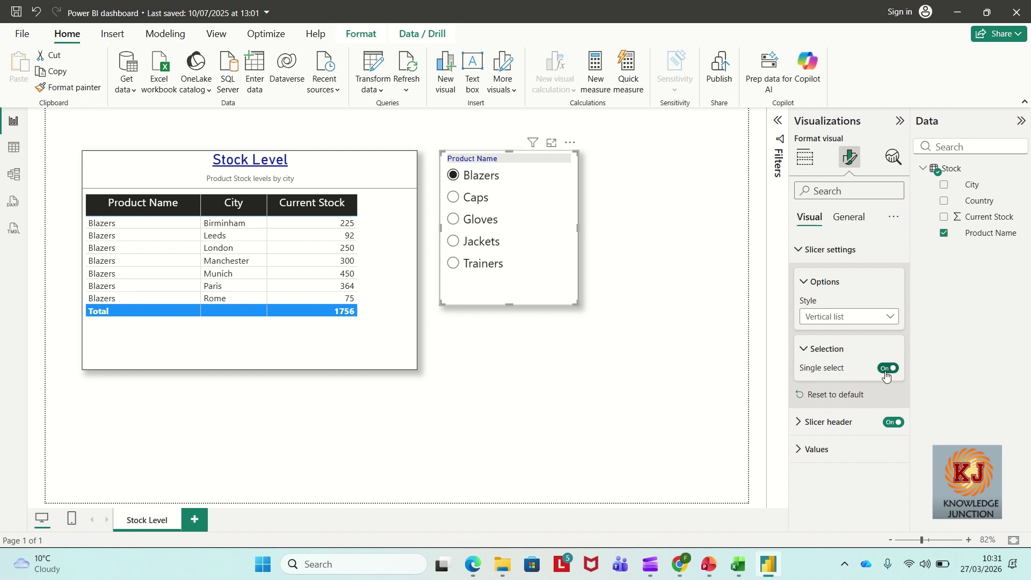
left_click(486, 241)
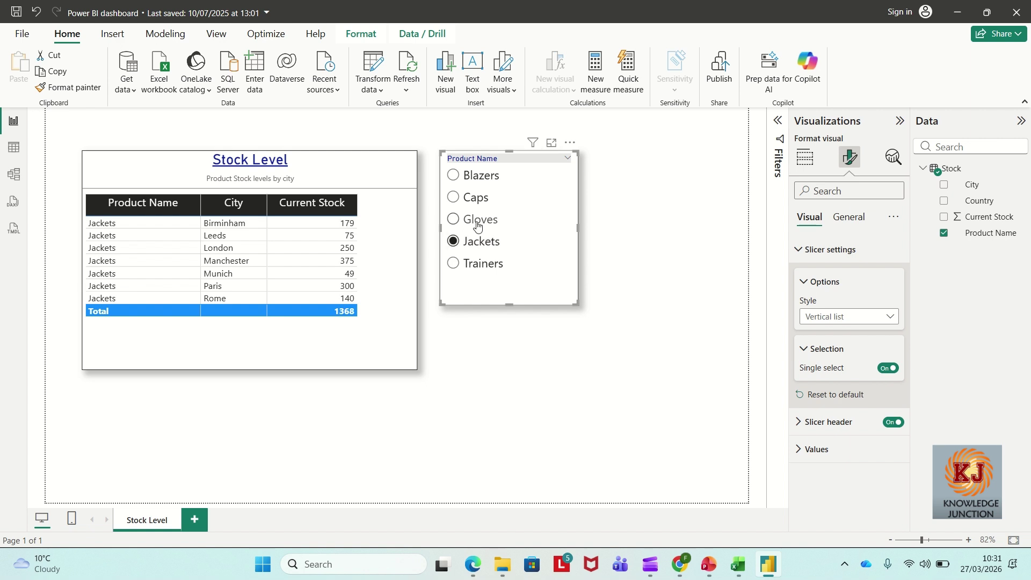
left_click(478, 226)
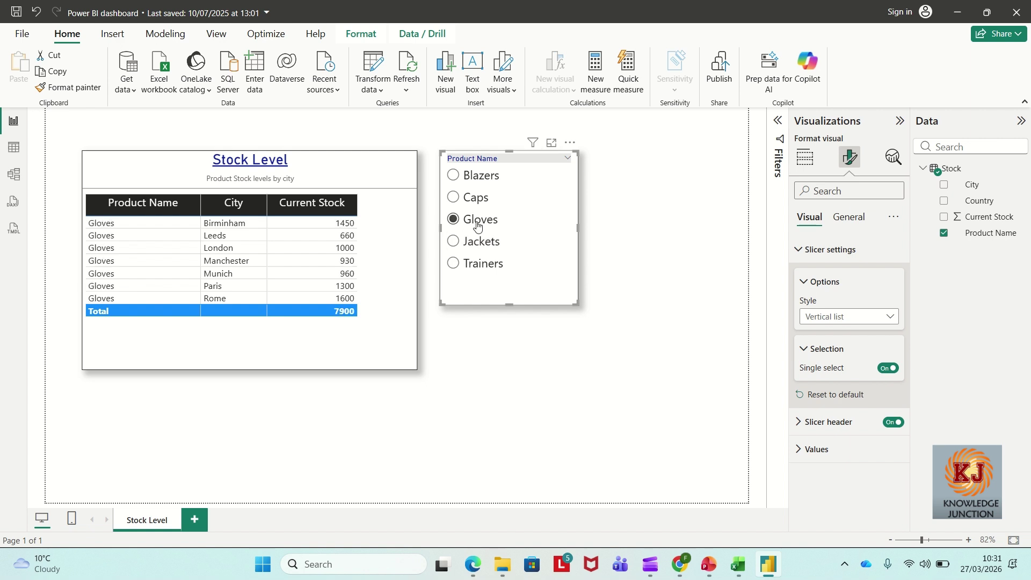
left_click(466, 175)
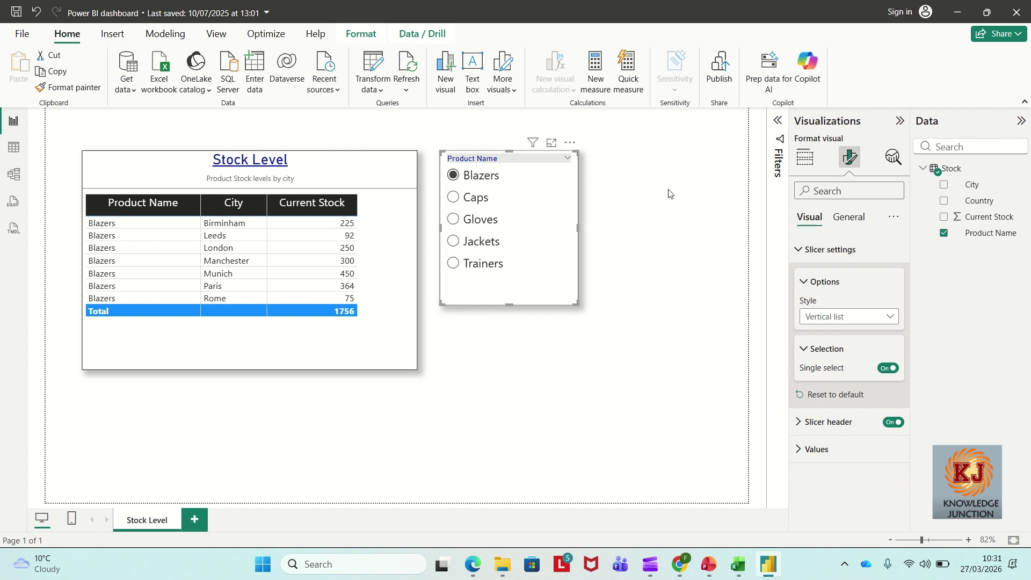
Turn off Single select and Multi-select with CTRL for the slicer, and extend its box downward.
left_click(891, 370)
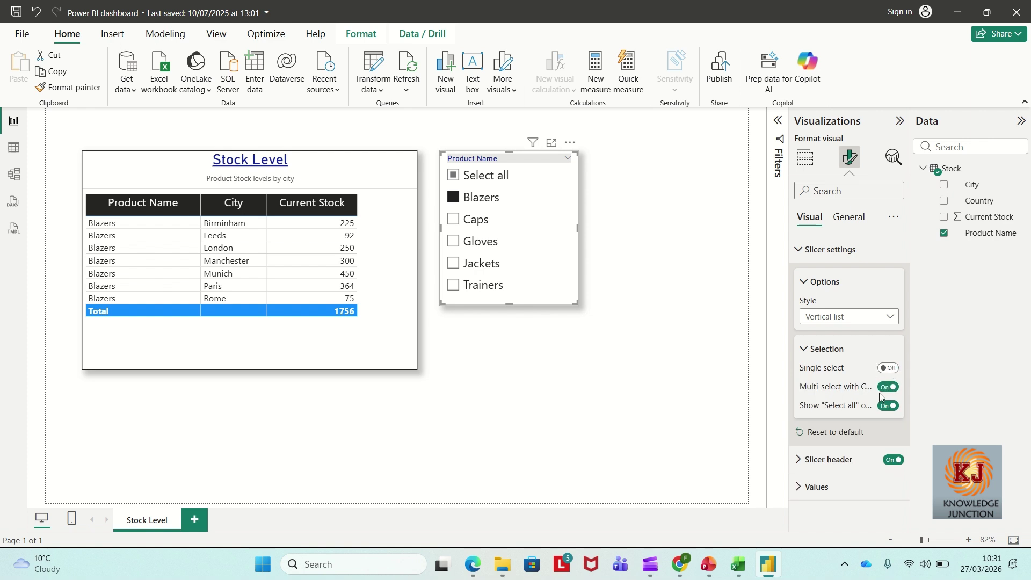
left_click(889, 389)
left_click_drag(510, 302, 507, 332)
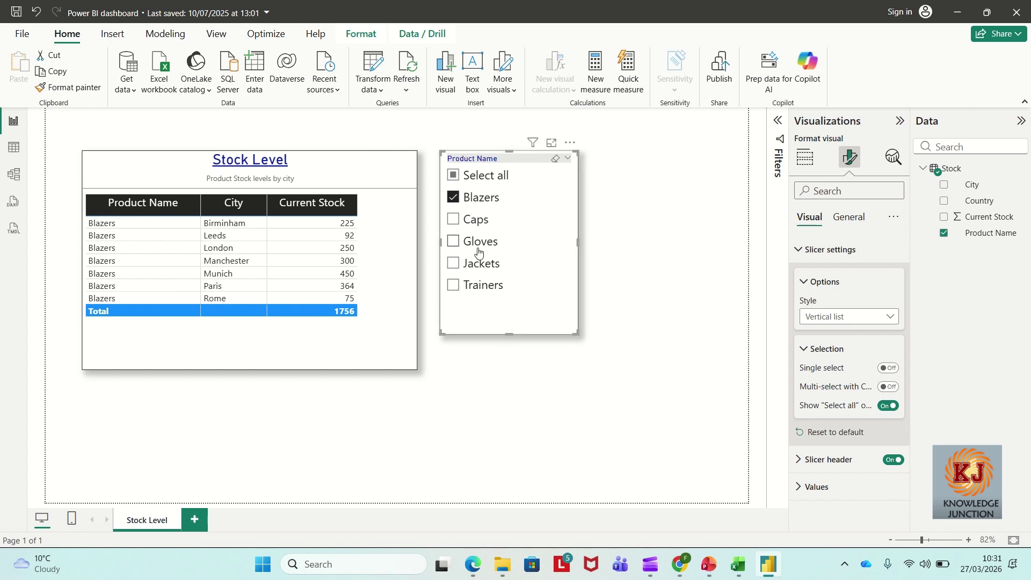
Add Caps to the slicer selection and extend the Stock Level table downward to fit the extra rows.
left_click(455, 231)
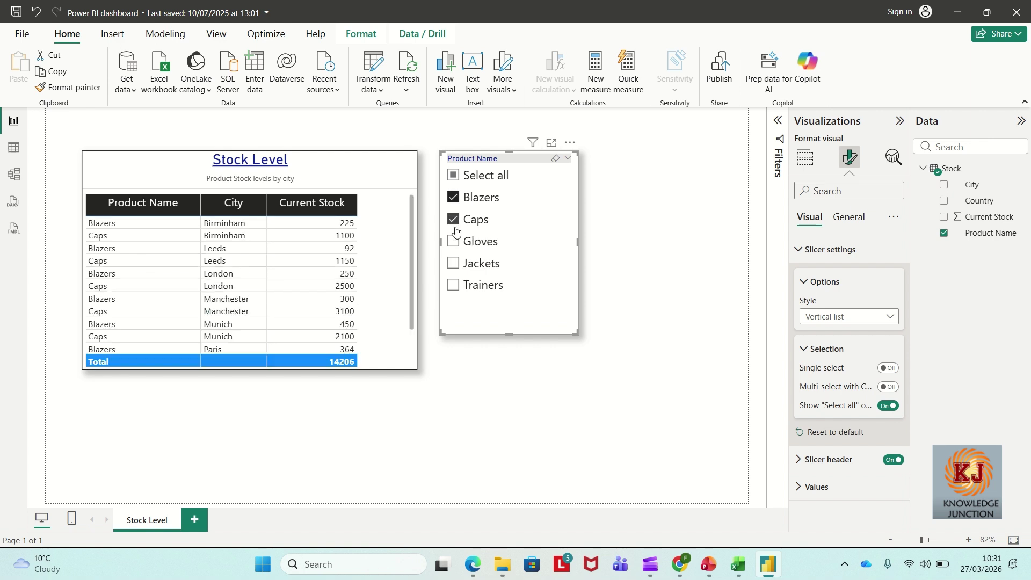
left_click(390, 364)
left_click_drag(249, 370, 249, 446)
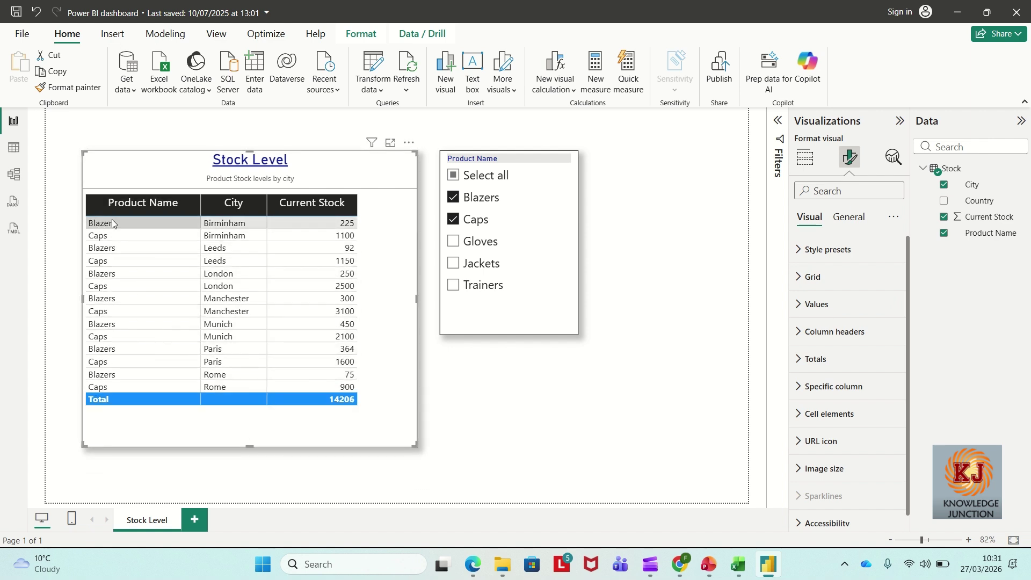
Test multiple selection by adding Gloves, removing Gloves and Caps, and reselecting both alongside Blazers.
left_click(473, 251)
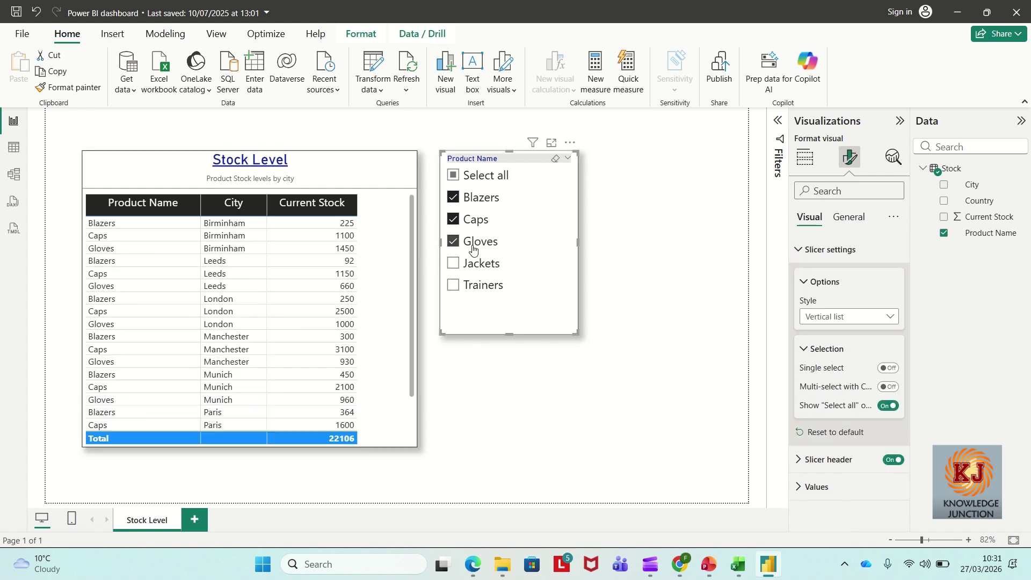
left_click(473, 247)
left_click(473, 216)
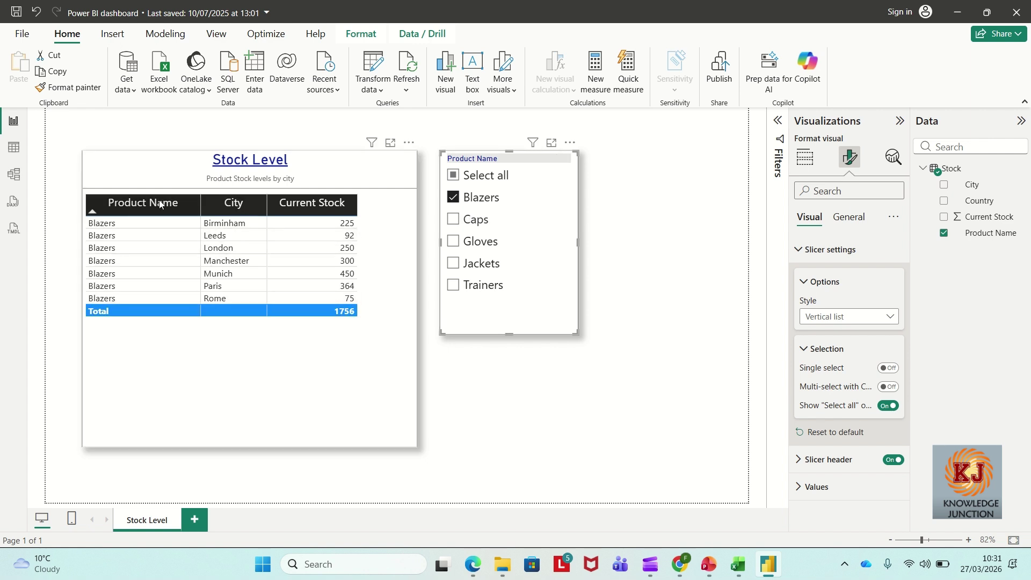
left_click(477, 218)
left_click(476, 243)
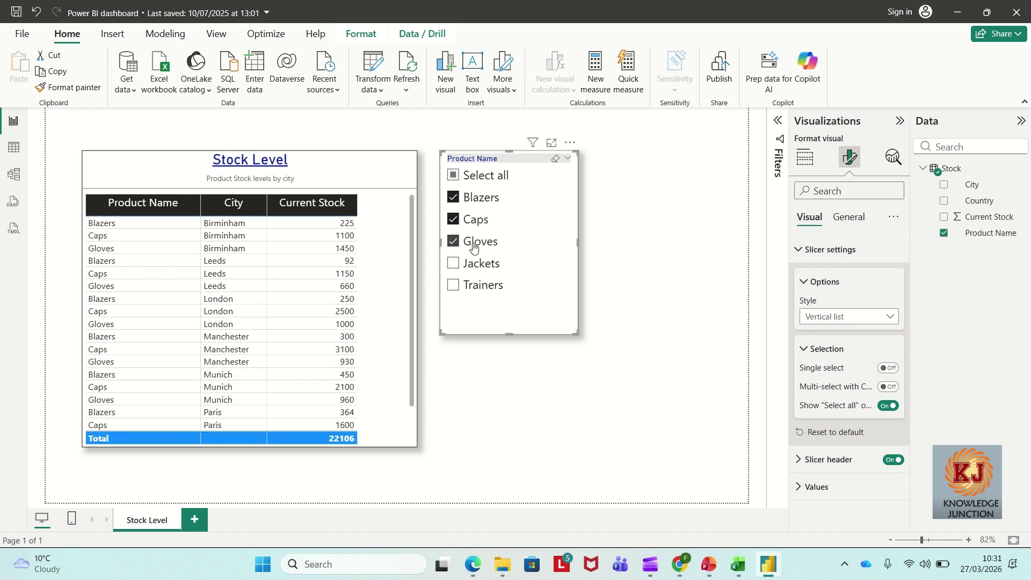
Sort the Stock Level table by Product Name, review the grouped rows, and sort it by City in ascending order.
left_click(92, 212)
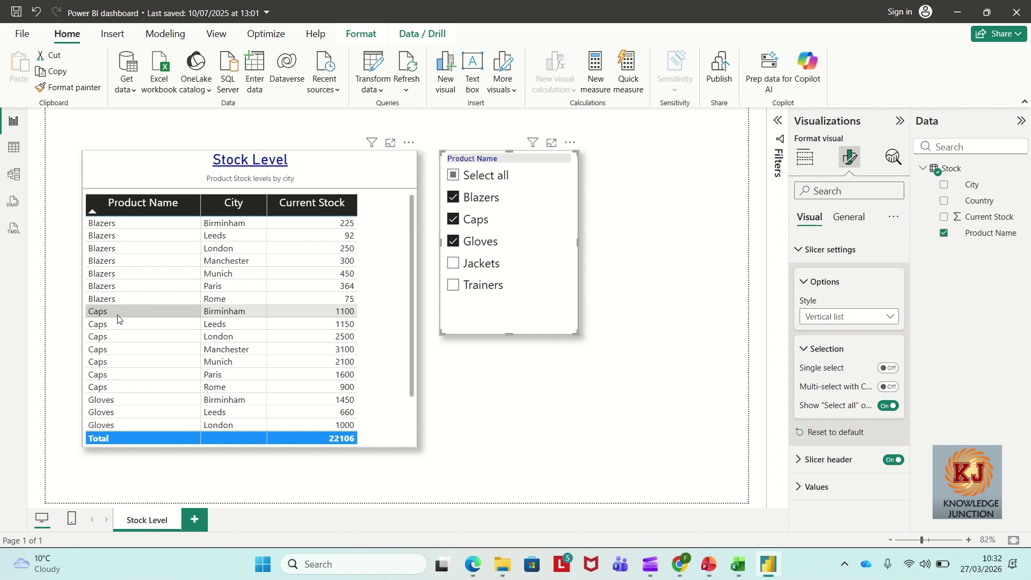
scroll(118, 319, "down", 2)
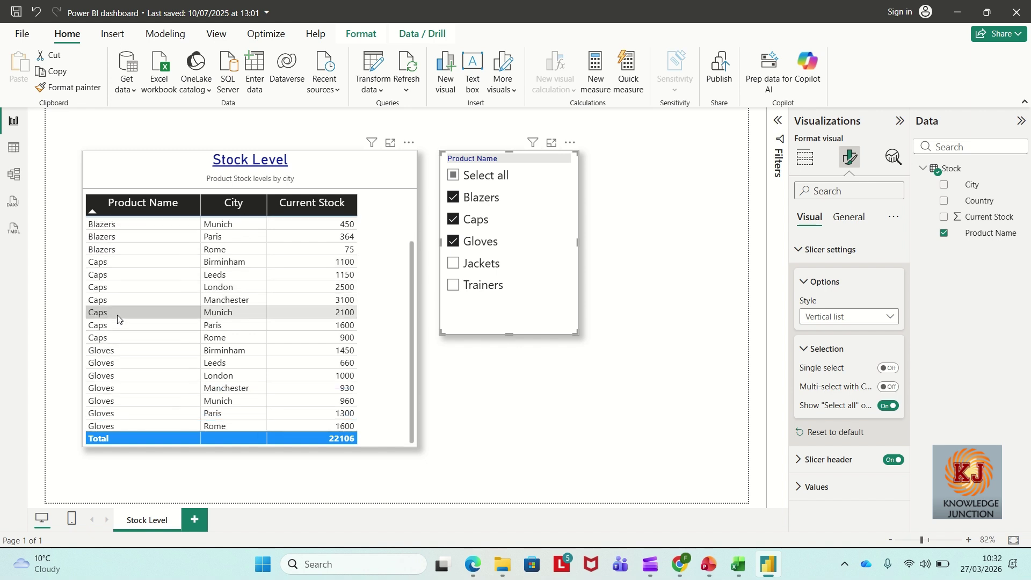
scroll(117, 318, "up", 2)
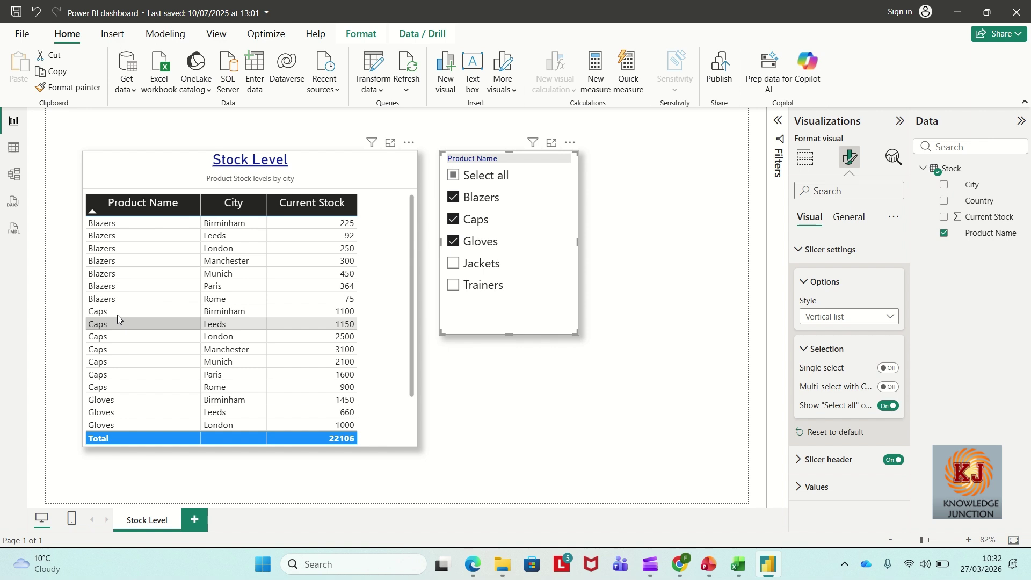
scroll(117, 318, "down", 2)
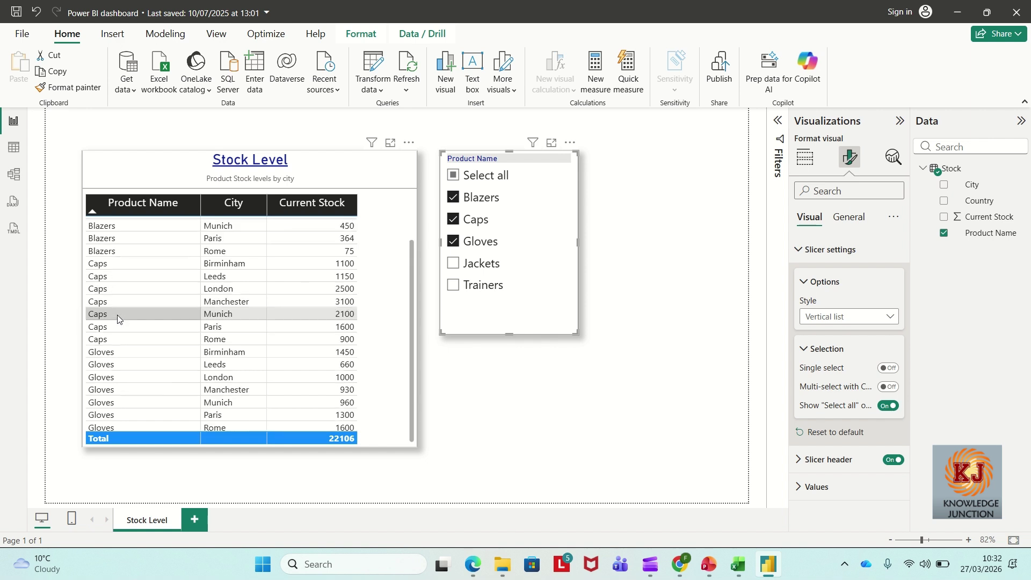
left_click(91, 214)
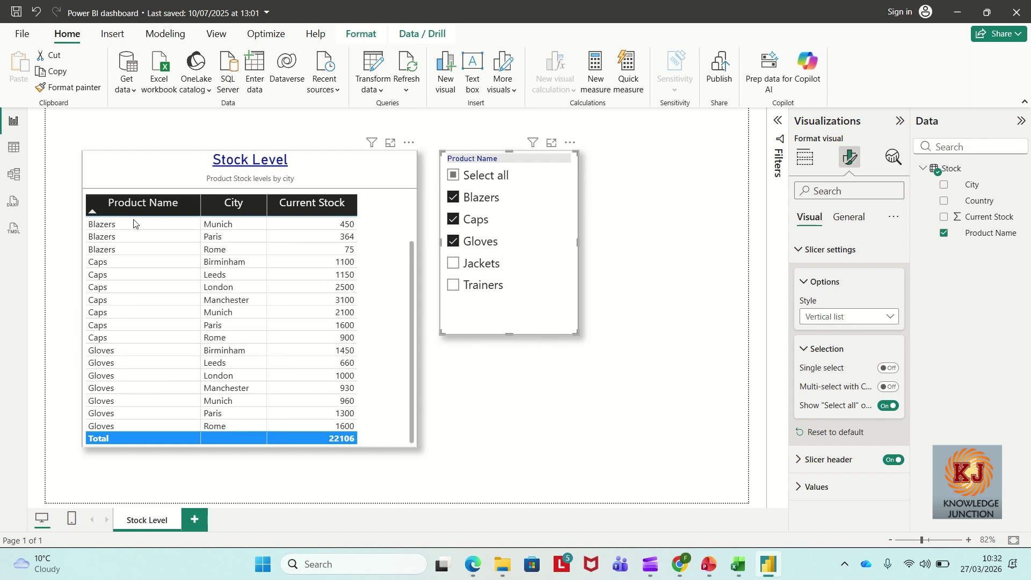
left_click(208, 213)
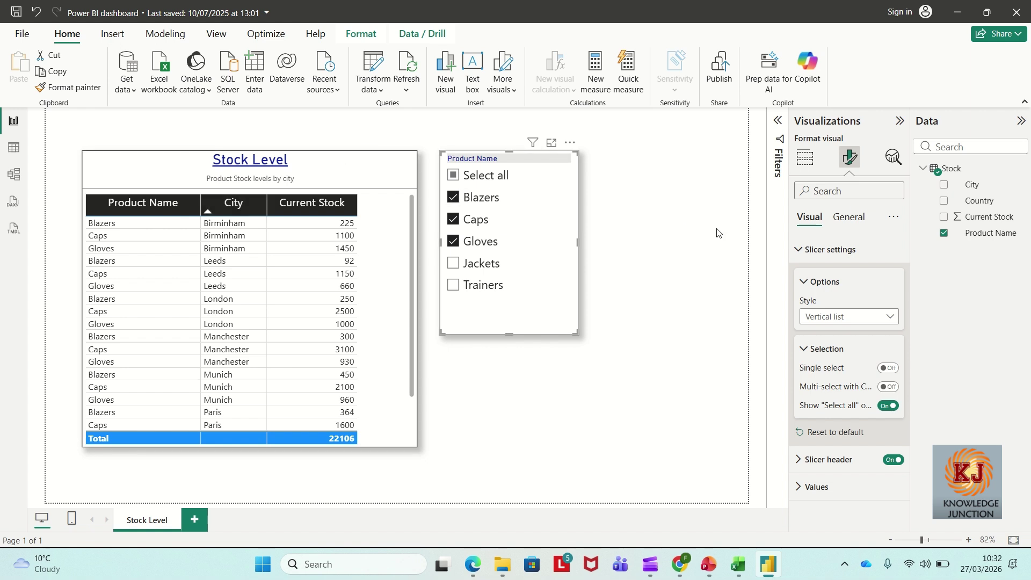
Set the slicer header's font size to 20 and enlarge the slicer box in height and width.
left_click(804, 290)
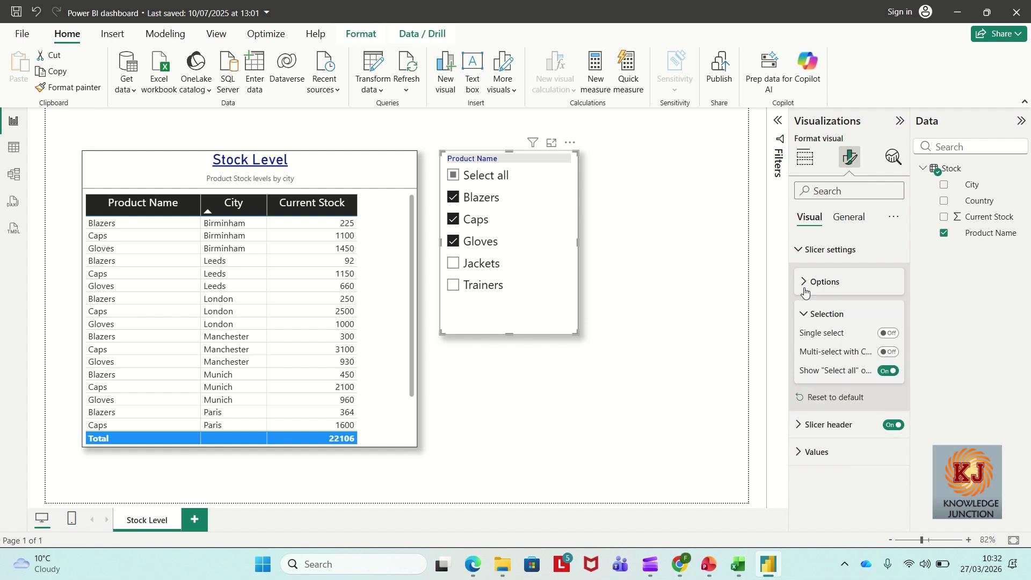
left_click(795, 251)
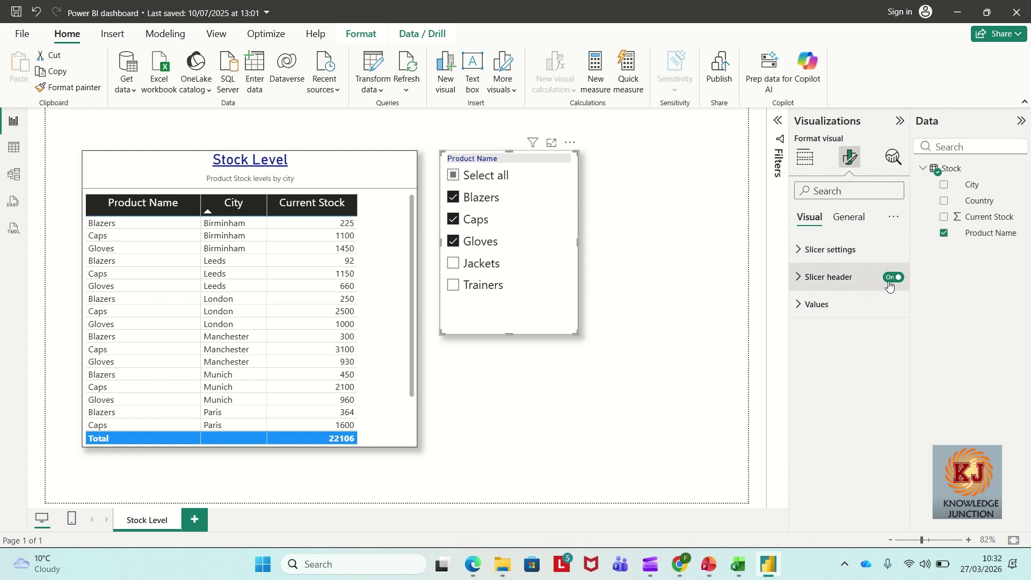
left_click(797, 278)
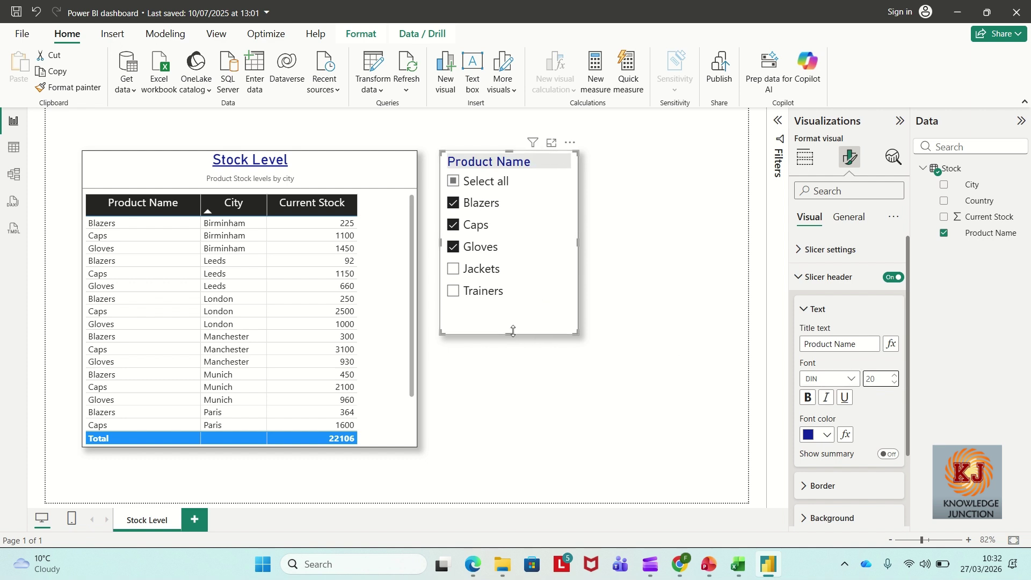
left_click_drag(513, 331, 515, 372)
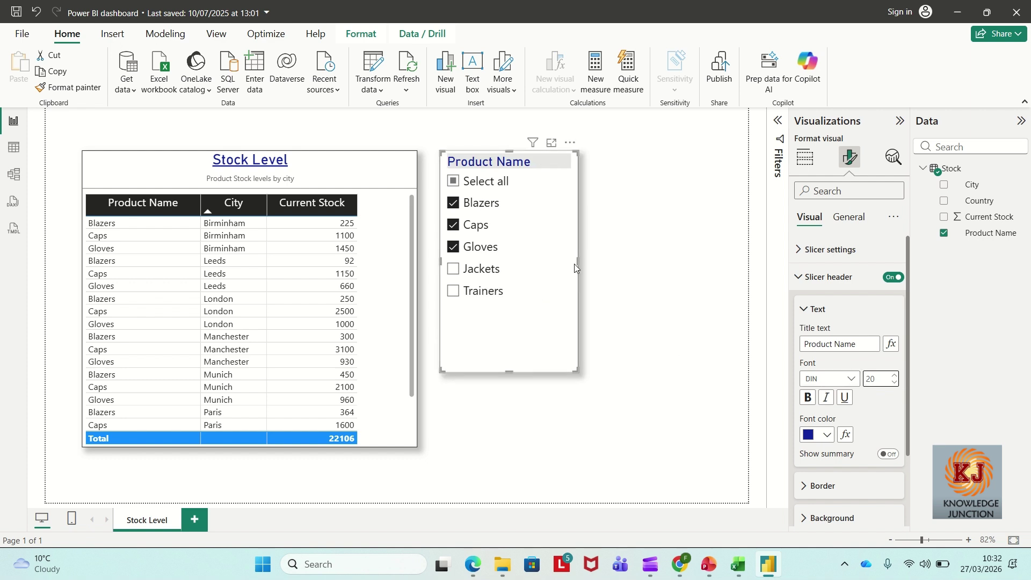
left_click_drag(579, 263, 662, 272)
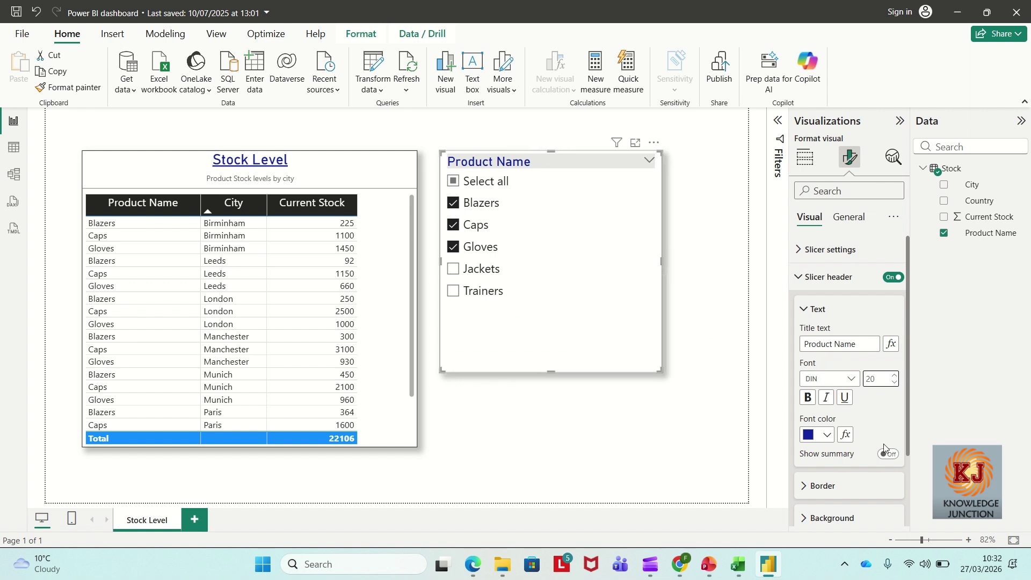
Set the slicer header's font color to black and look through the header's border options.
left_click(827, 435)
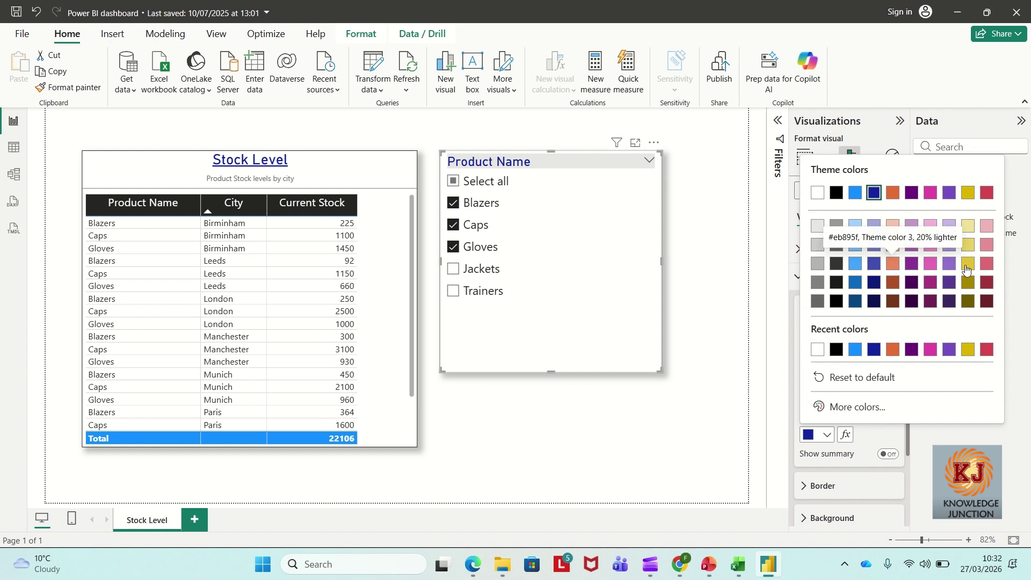
left_click(835, 297)
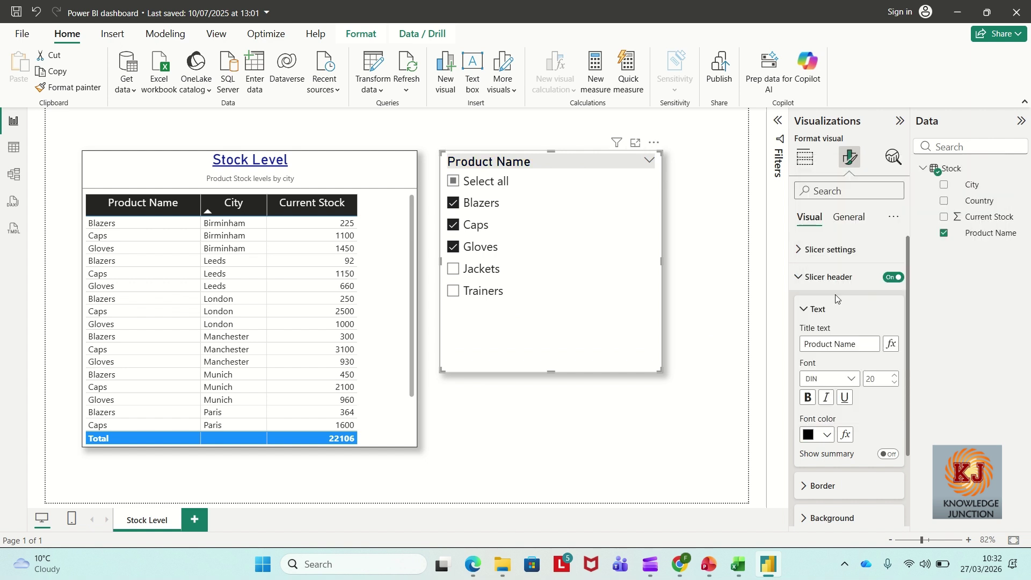
scroll(886, 440, "down", 2)
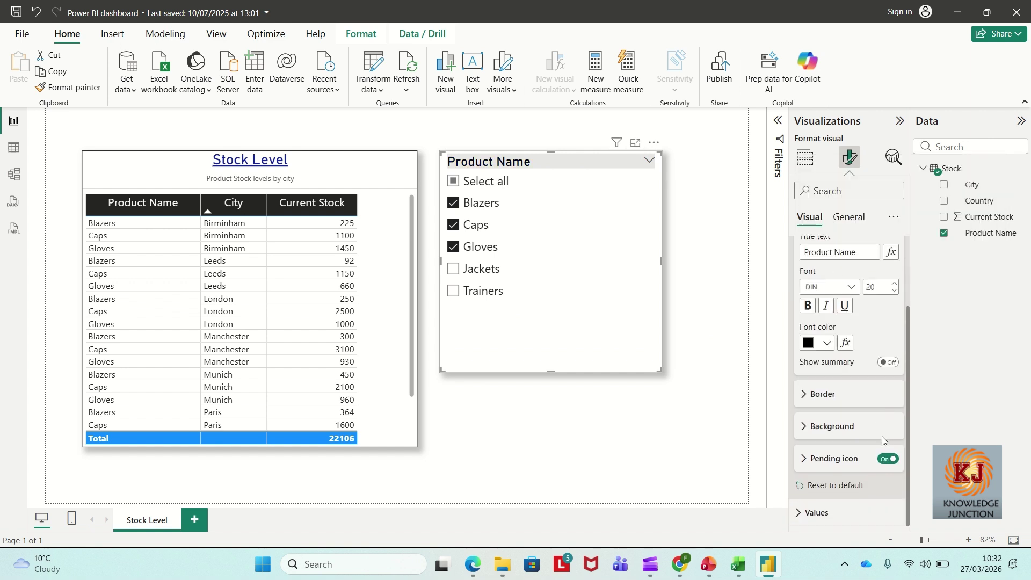
left_click(817, 400)
scroll(861, 419, "down", 2)
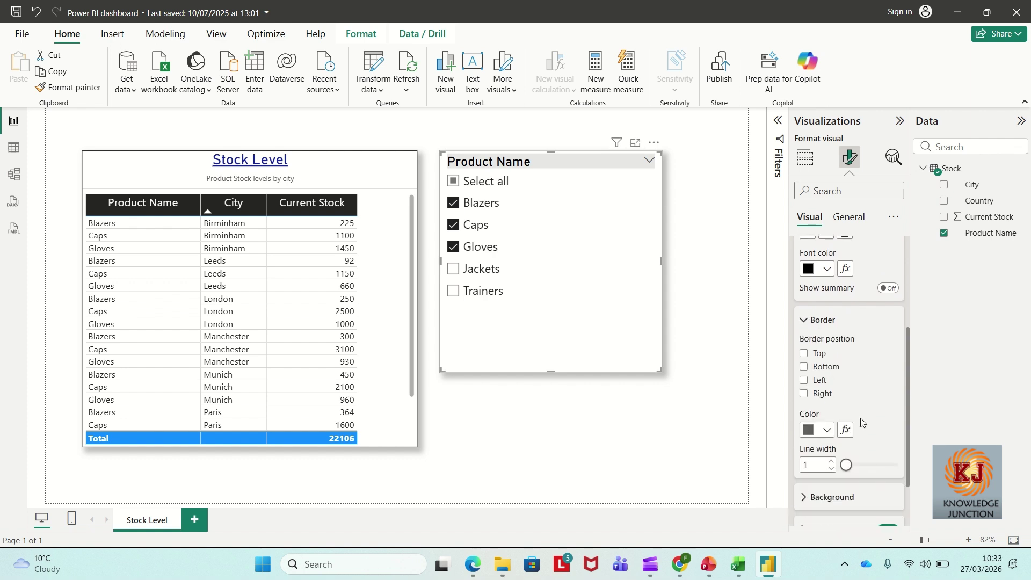
scroll(845, 397, "down", 2)
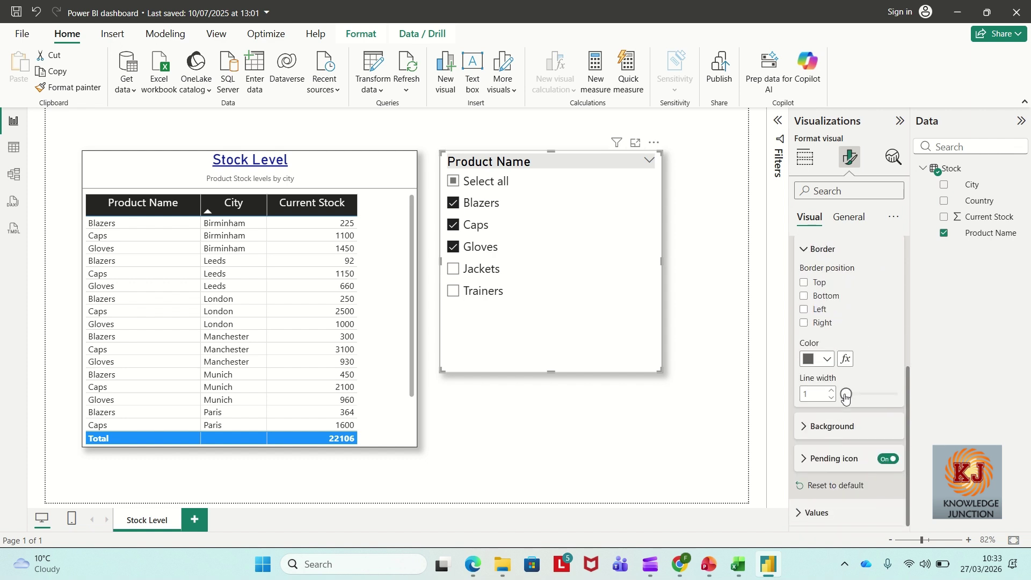
Set the slicer header's background color to light orange #f5c4af (Theme color 3, 60% lighter).
left_click(802, 433)
scroll(846, 436, "down", 1)
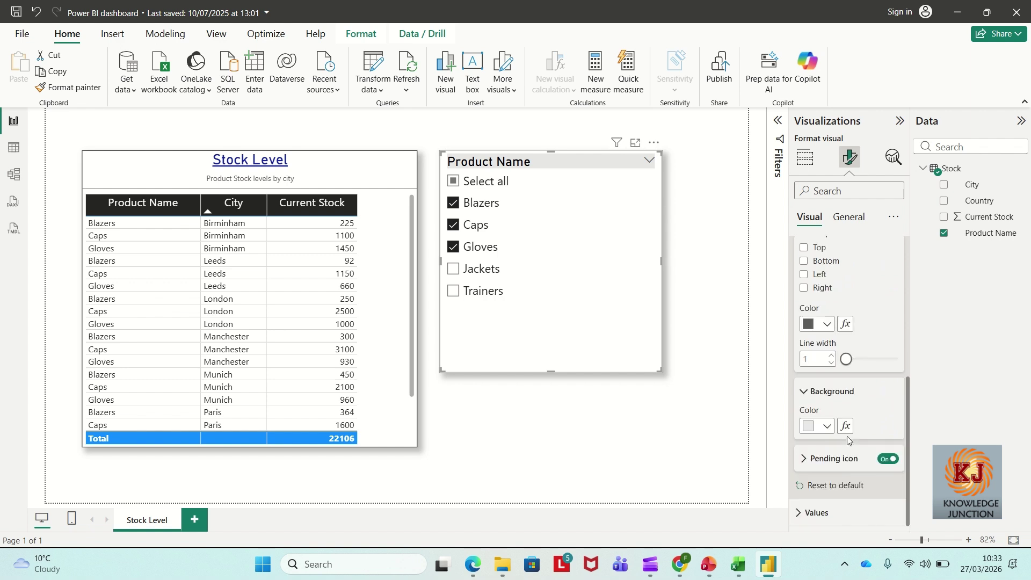
left_click(820, 428)
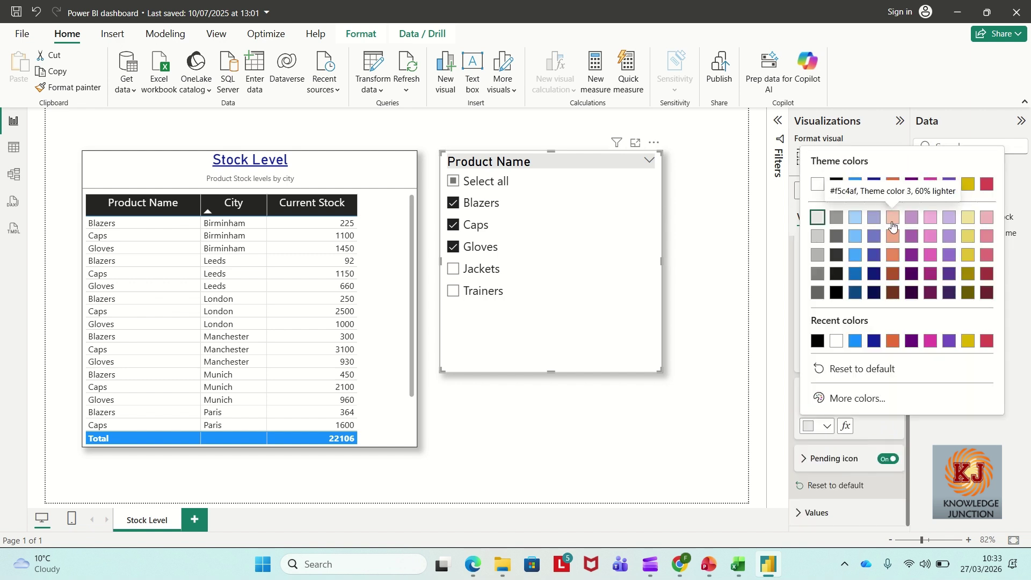
left_click(891, 222)
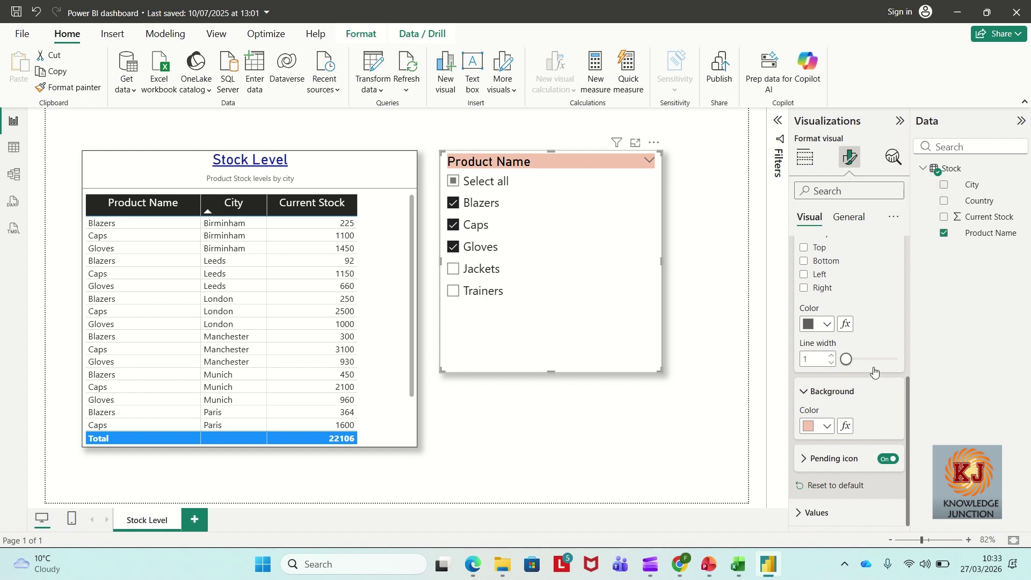
Reduce the font size of the slicer's values to 13.
left_click(796, 512)
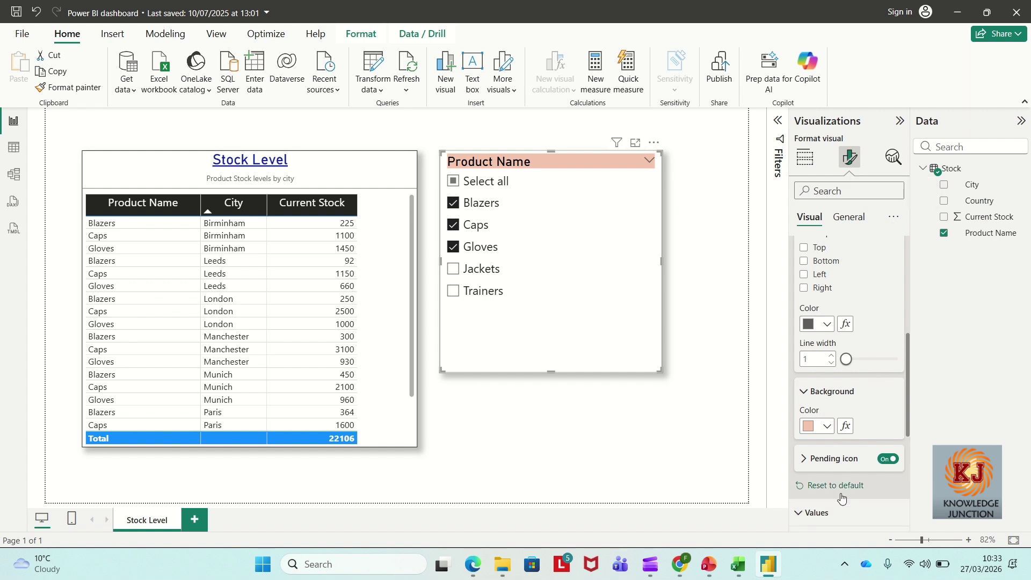
scroll(841, 498, "down", 5)
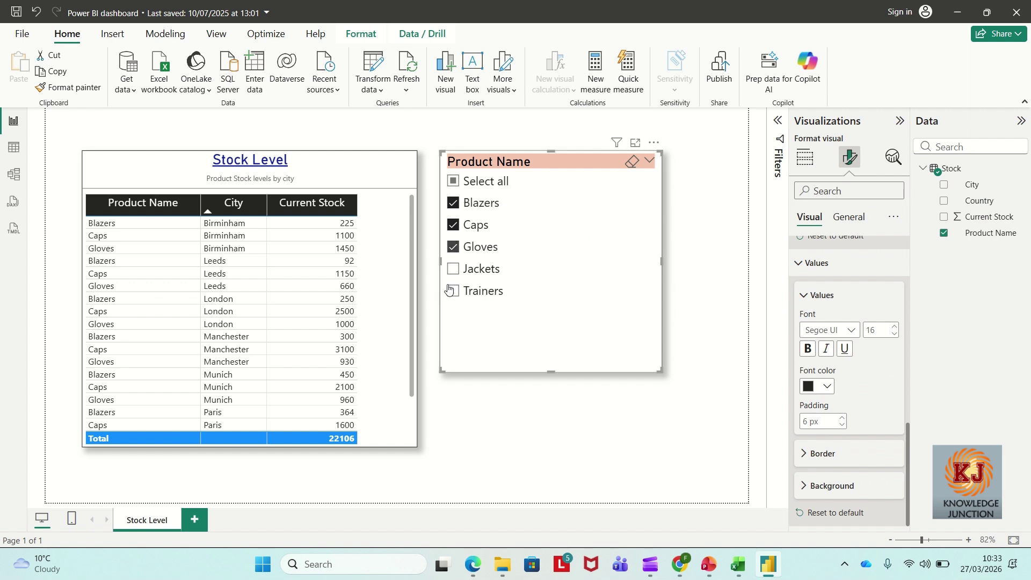
left_click(896, 338)
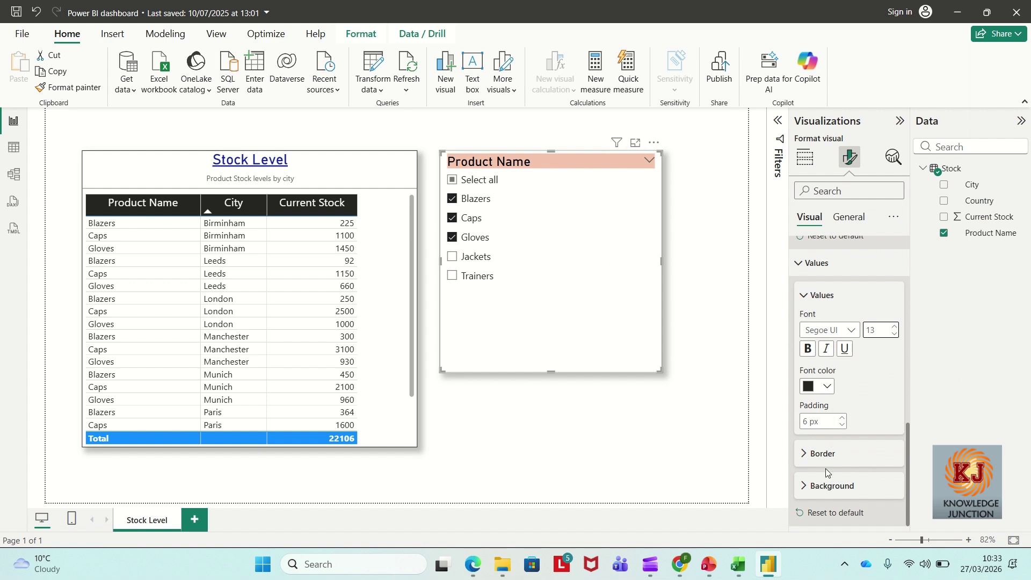
Add a right border to the slicer's values.
left_click(822, 454)
scroll(860, 467, "down", 2)
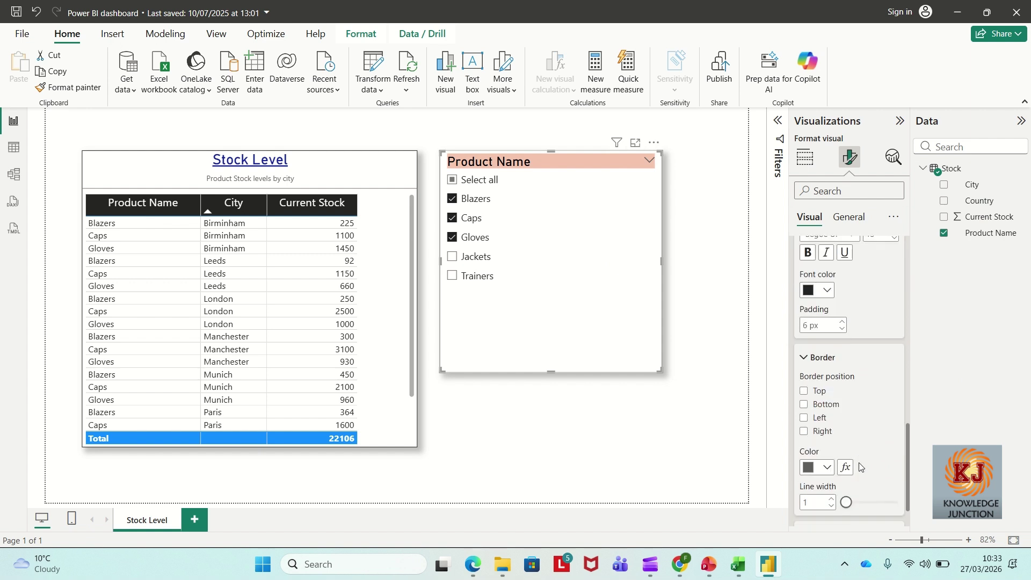
left_click(820, 435)
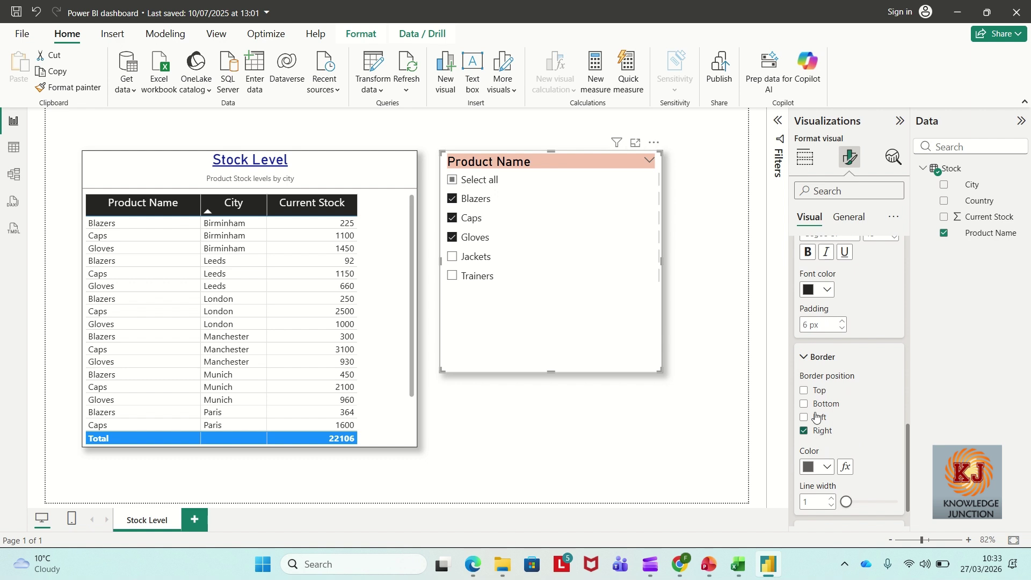
Add bottom, top and left borders to the slicer's values.
left_click(817, 406)
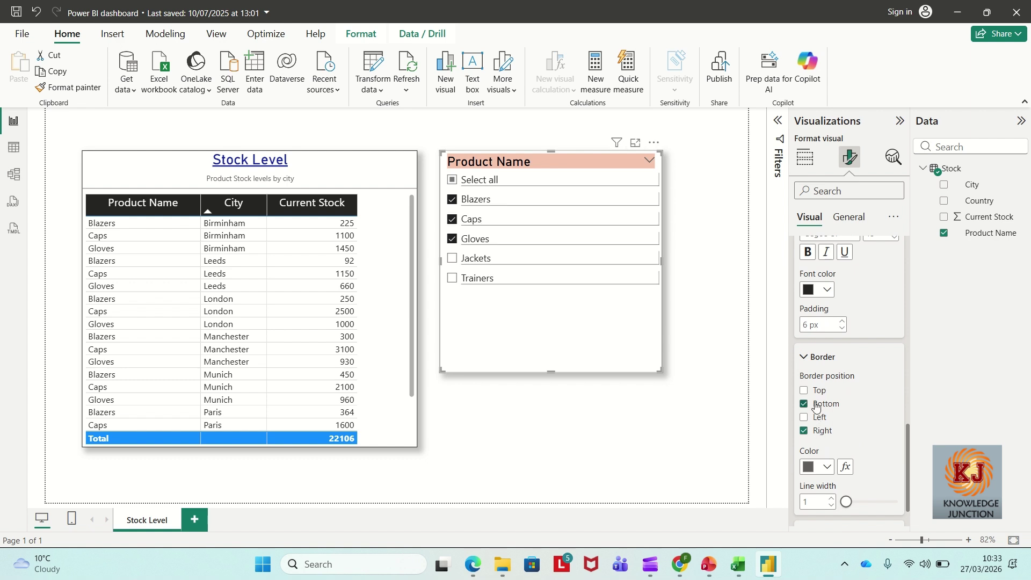
left_click(816, 391)
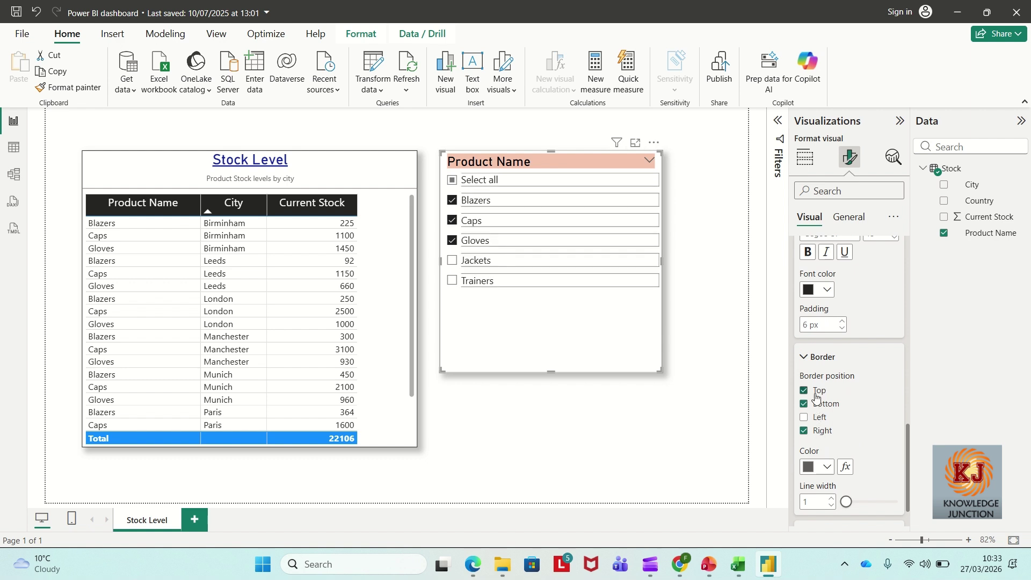
left_click(816, 422)
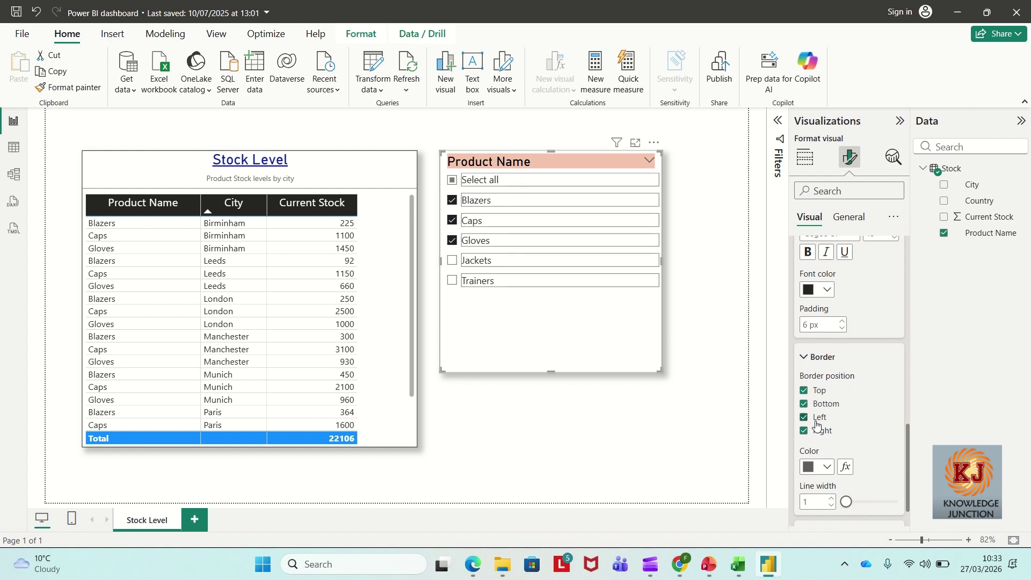
Remove the right, left, bottom and top borders from the slicer's values.
left_click(804, 430)
left_click(804, 418)
left_click(803, 403)
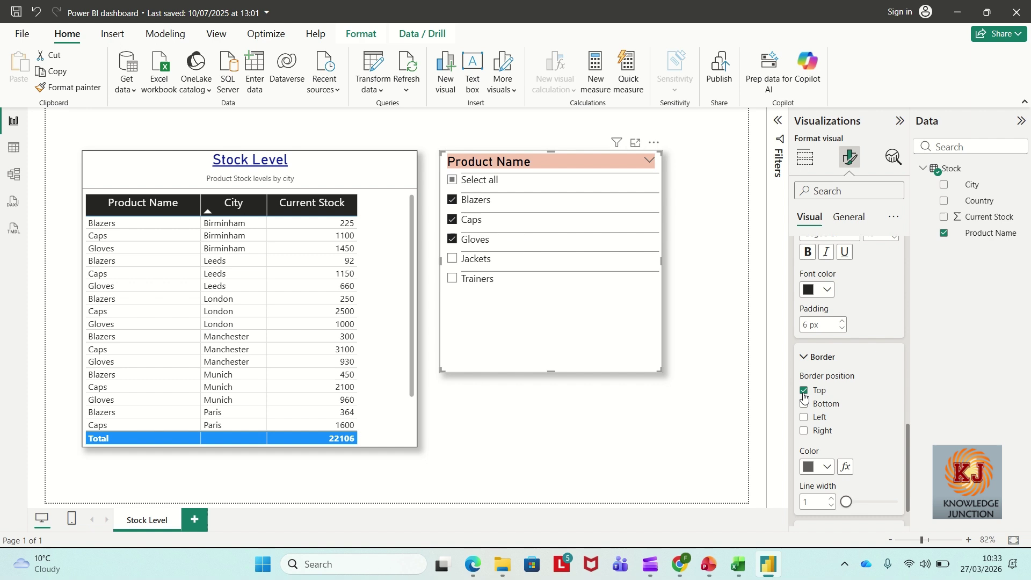
left_click(803, 391)
Turn the slicer's shadow effect off and back on in its general formatting.
scroll(815, 427, "down", 1)
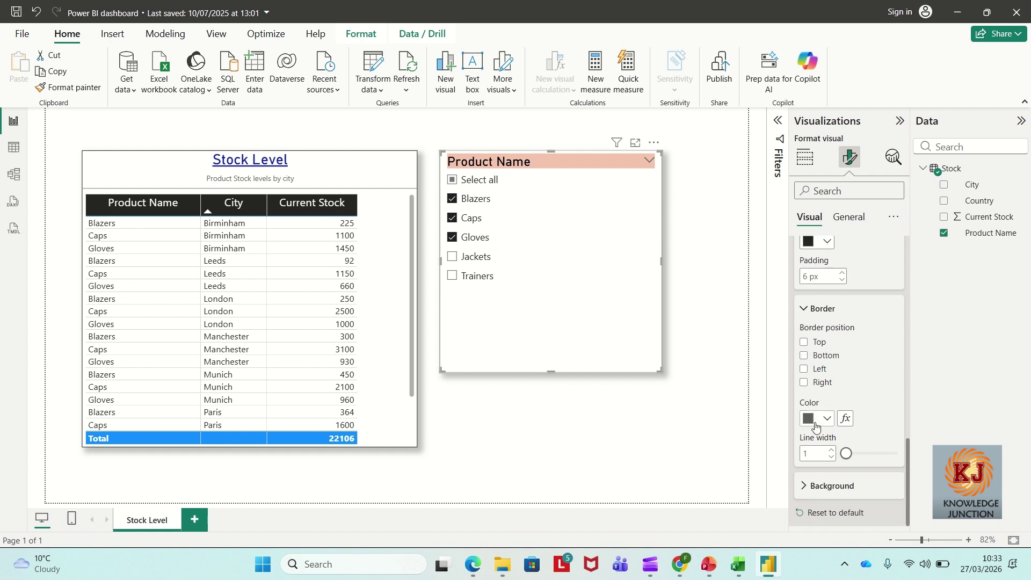
scroll(816, 426, "down", 5)
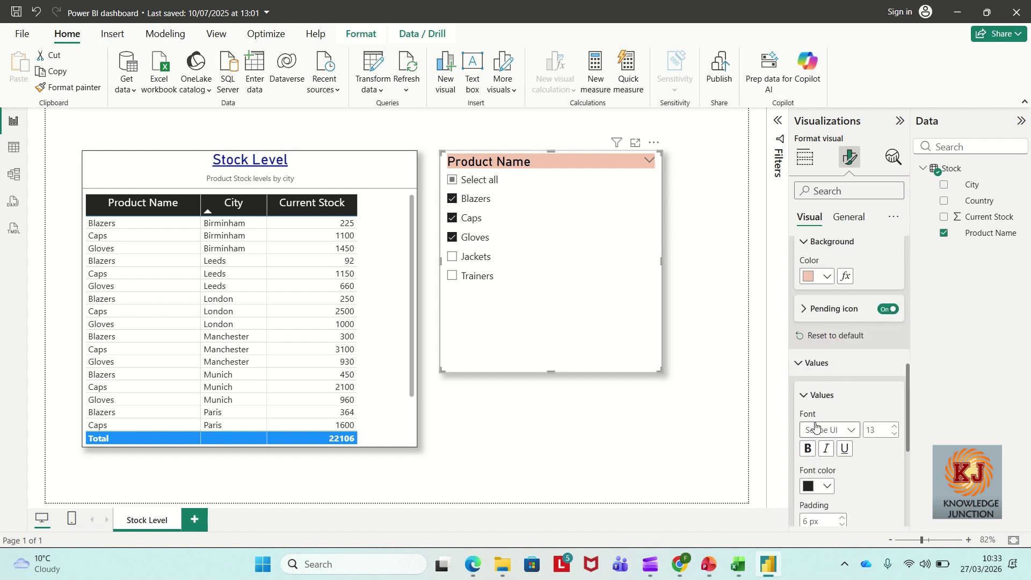
scroll(815, 427, "up", 7)
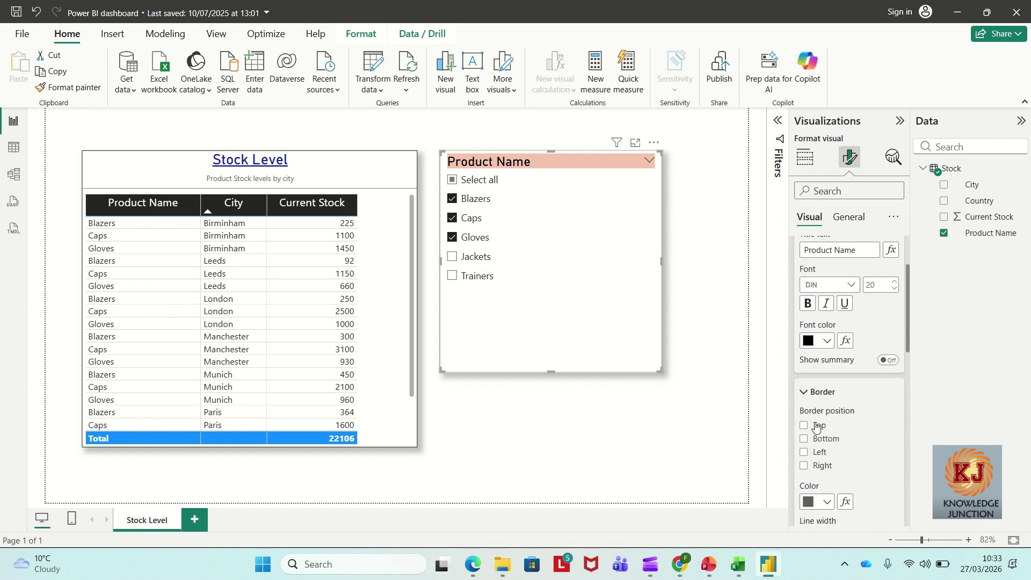
scroll(815, 426, "up", 3)
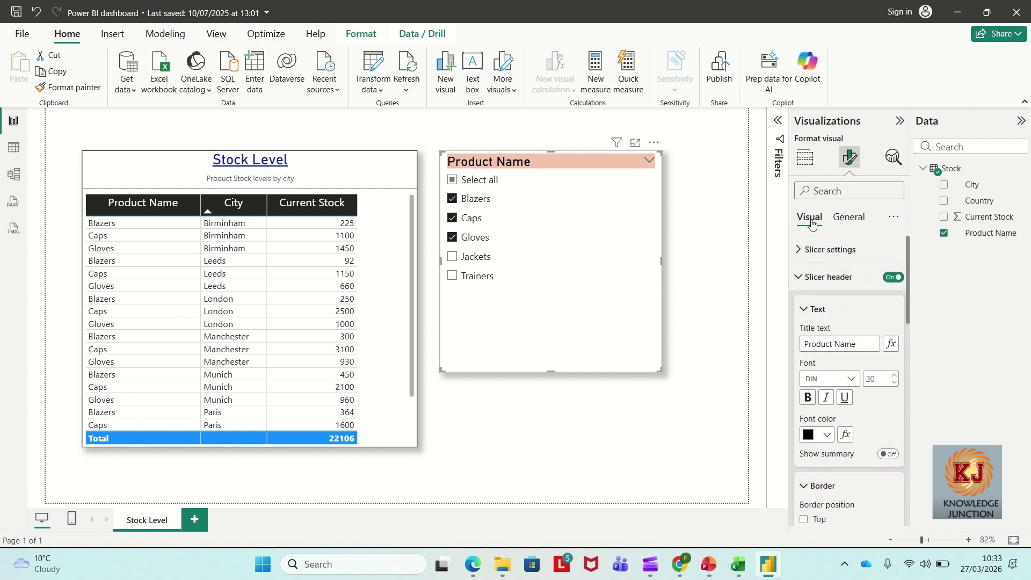
left_click(847, 217)
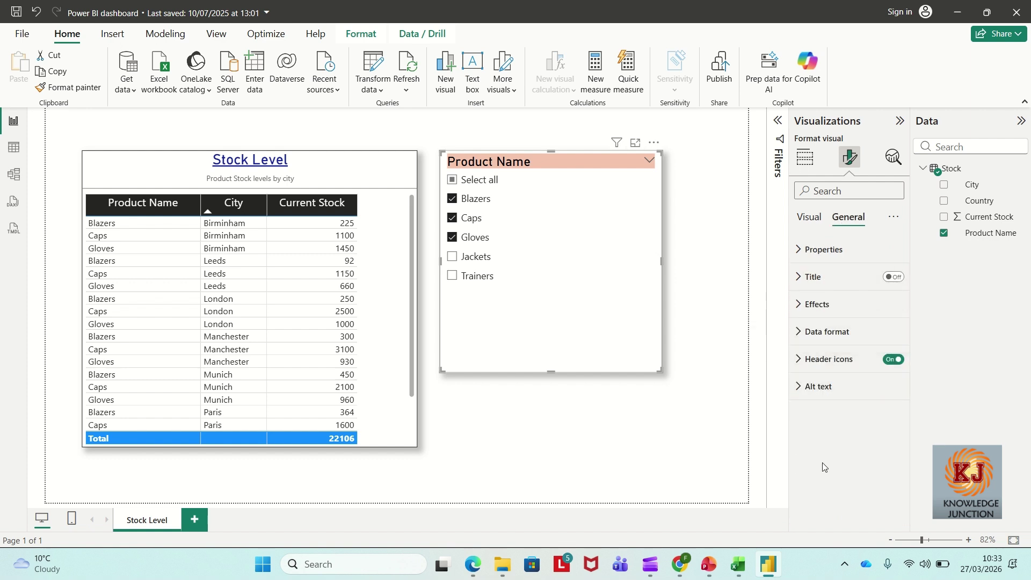
left_click(813, 303)
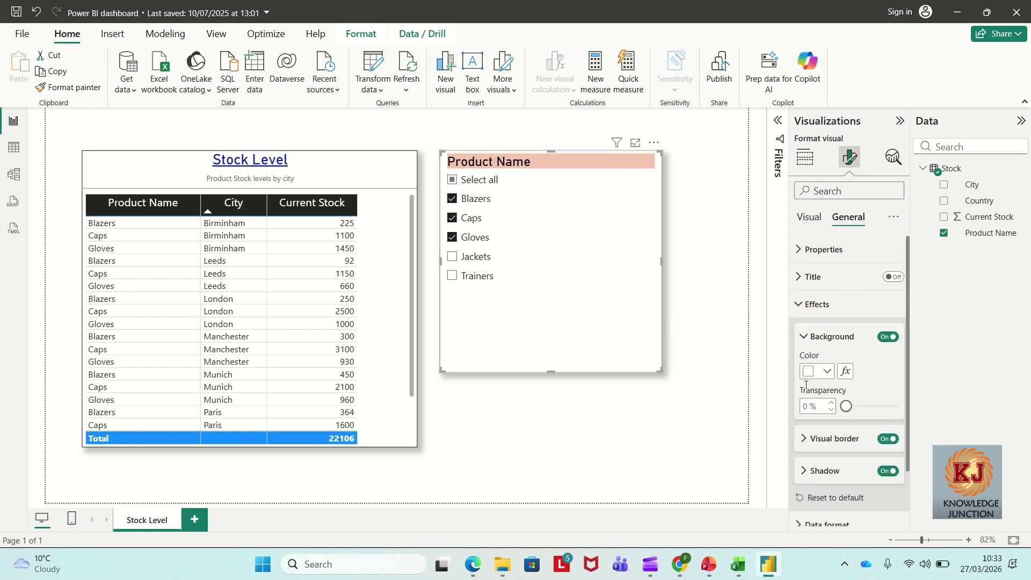
left_click(887, 471)
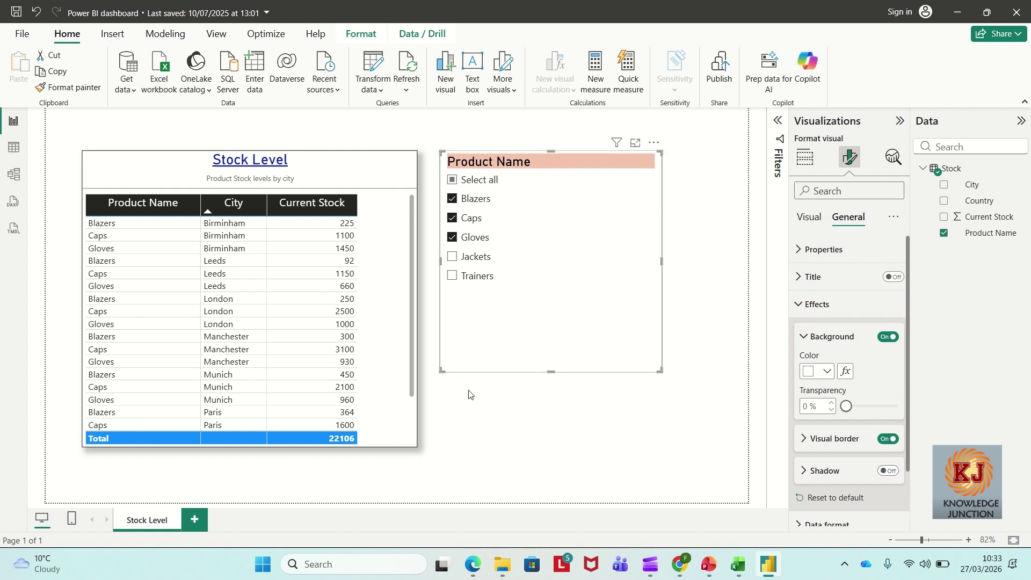
left_click(886, 474)
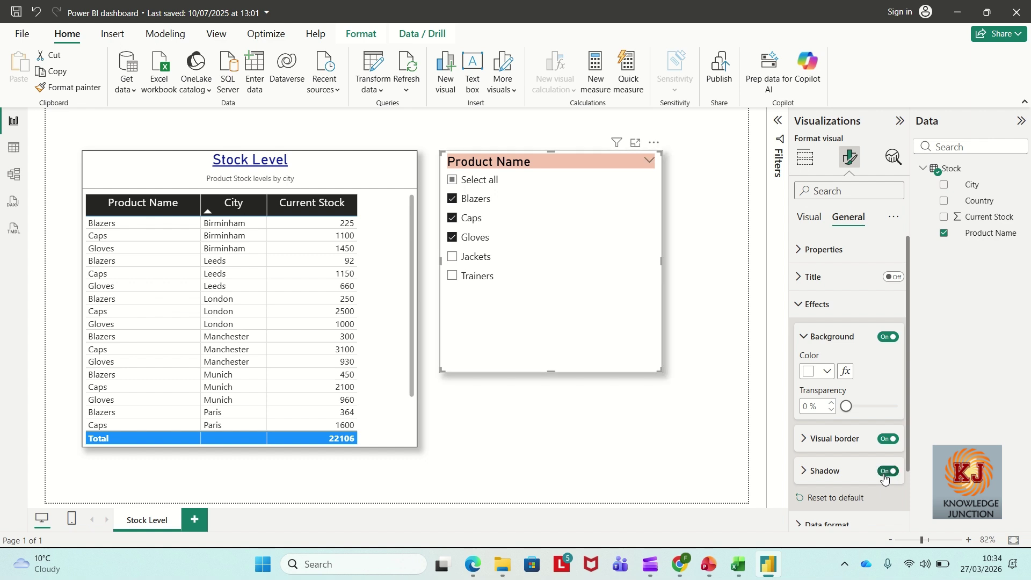
Turn on the slicer's title and set its text to "Product slicer".
left_click(893, 277)
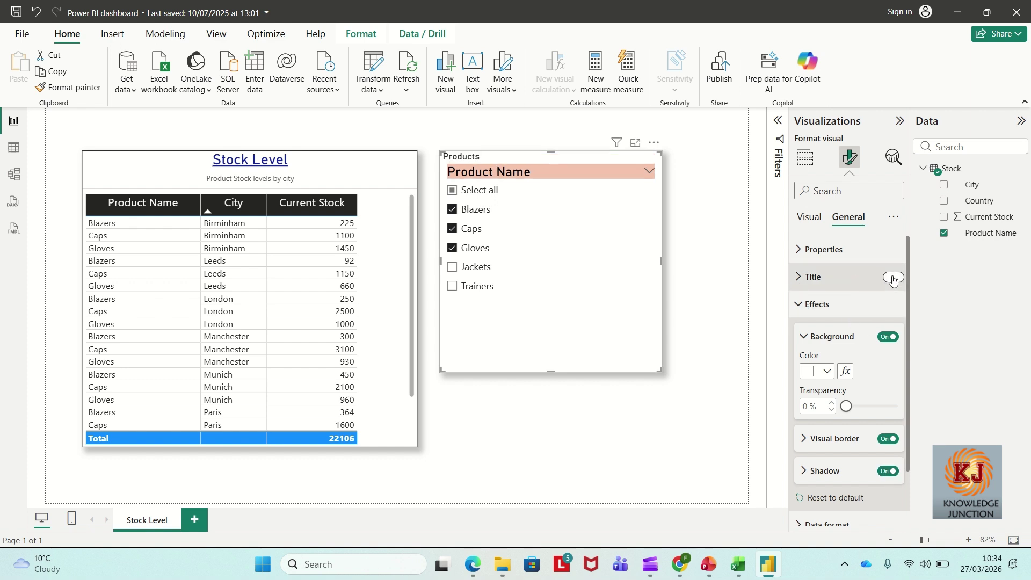
left_click(802, 278)
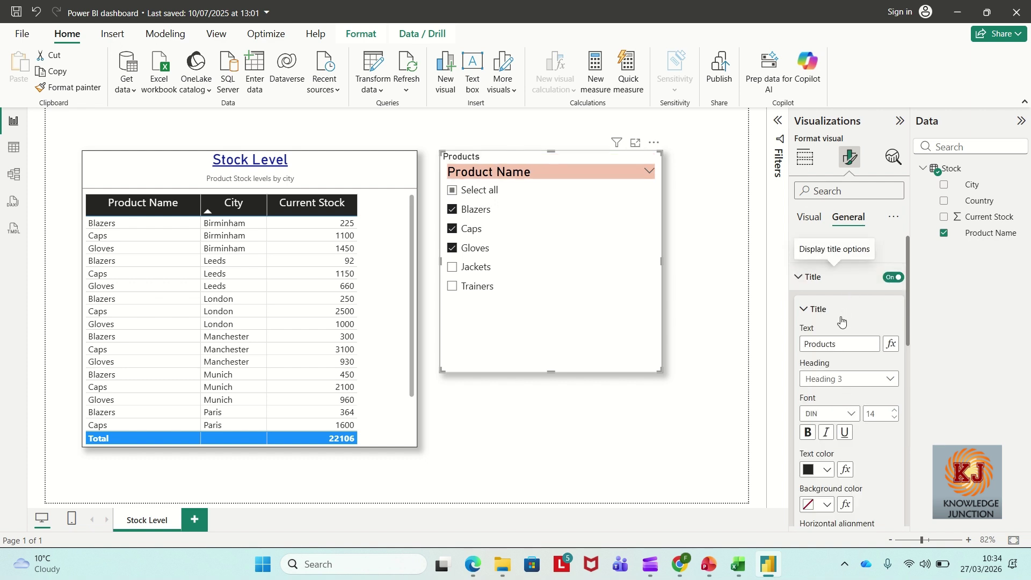
double_click(842, 345)
type("Production")
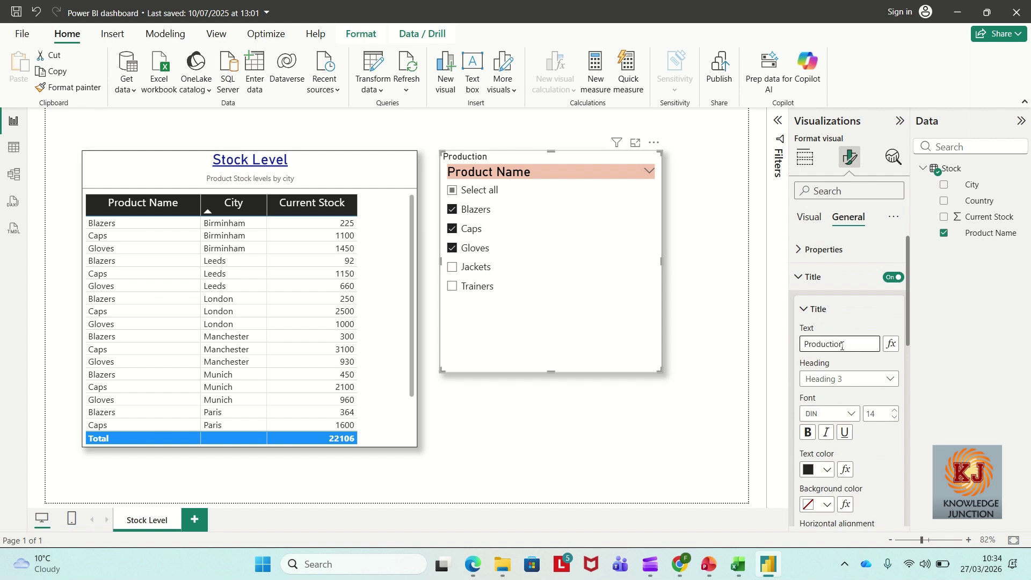
key("BackSpace")
key("BackSpace")
key("BackSpace")
type("slicer")
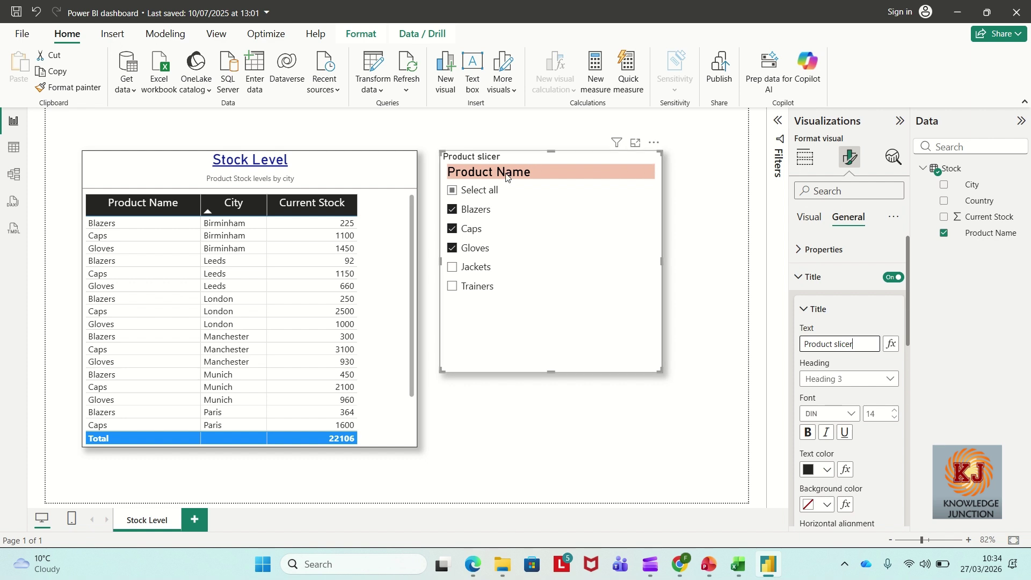
Turn off the slicer's title and collapse the slicer header and values formatting settings.
left_click(893, 277)
scroll(819, 441, "down", 4)
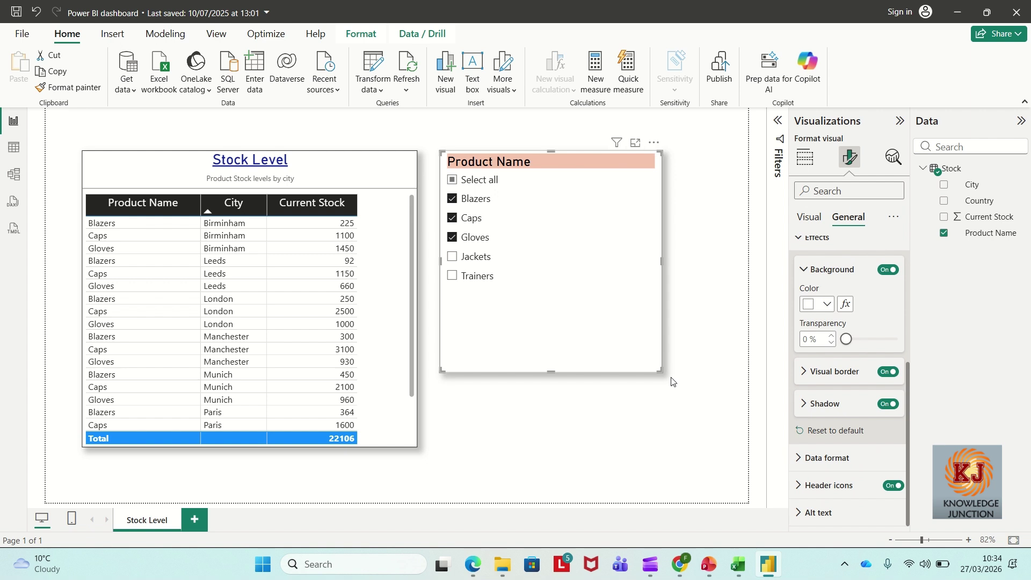
left_click(809, 219)
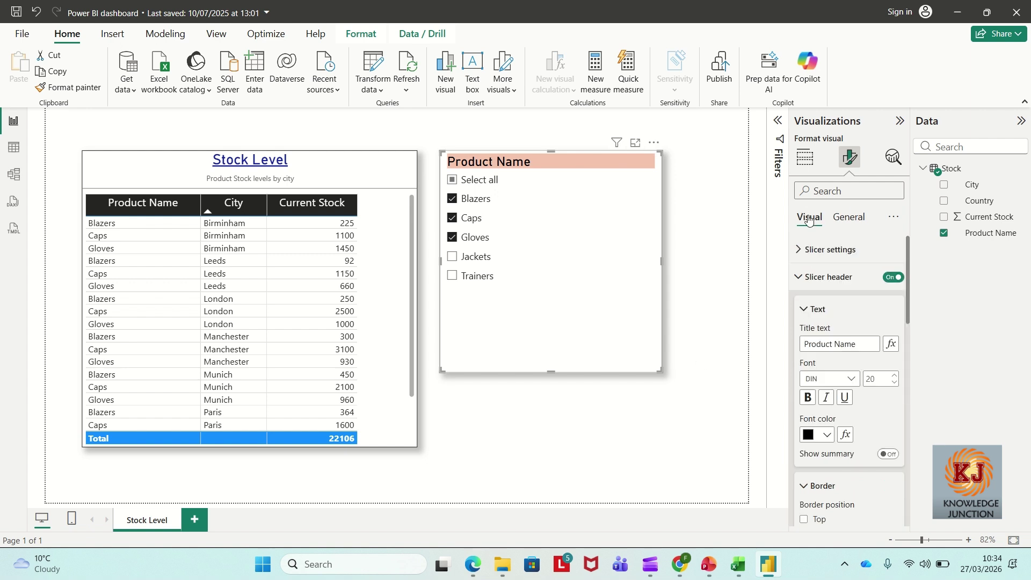
left_click(801, 283)
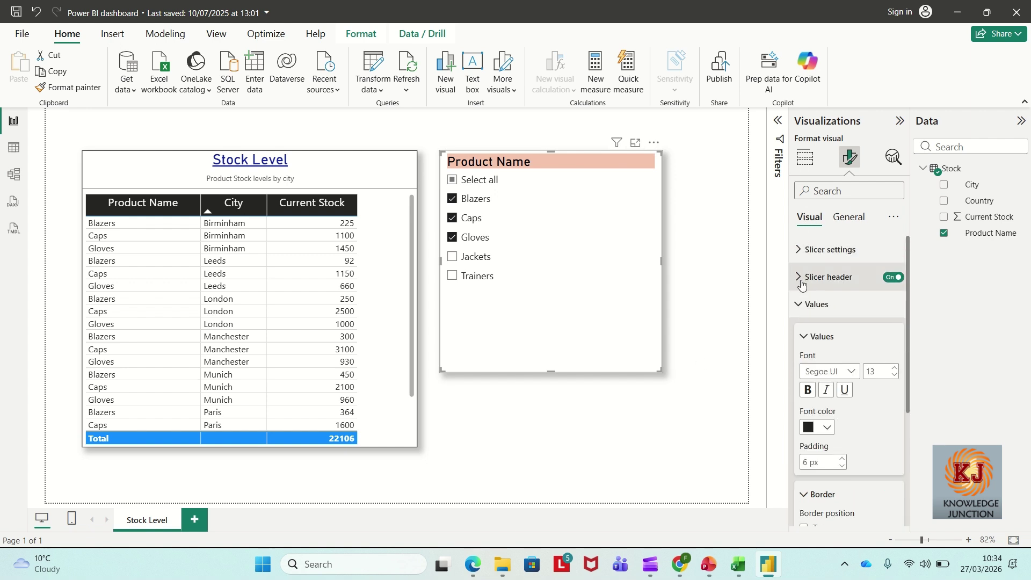
left_click(797, 304)
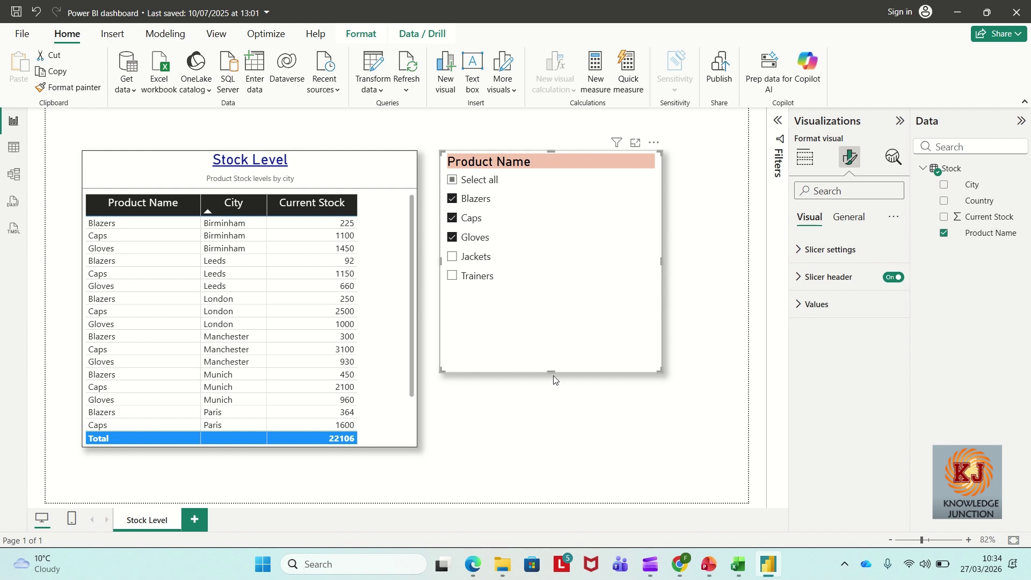
Duplicate the Stock Level page and rename the copy "Table and Matrix".
right_click(152, 525)
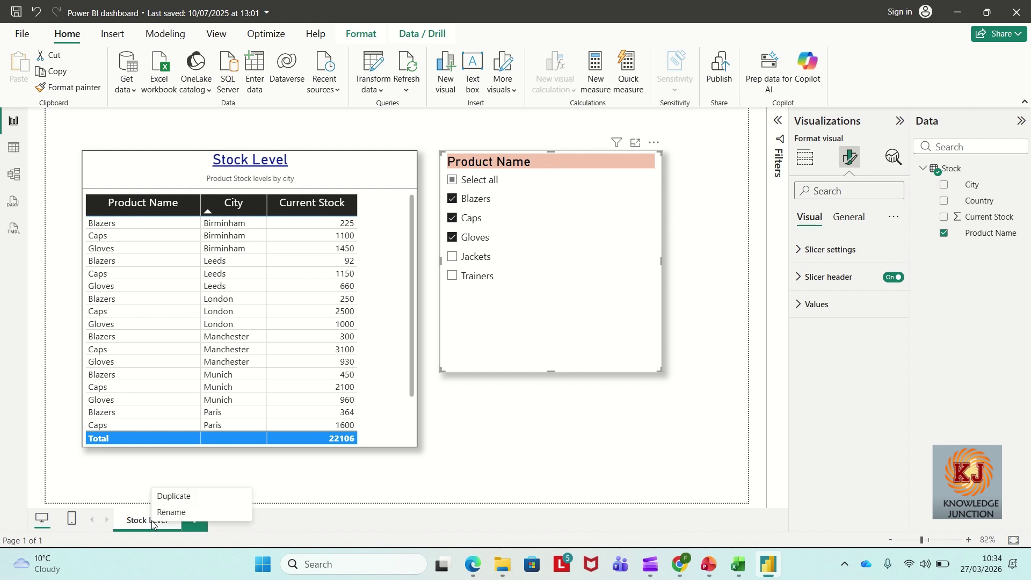
left_click(175, 497)
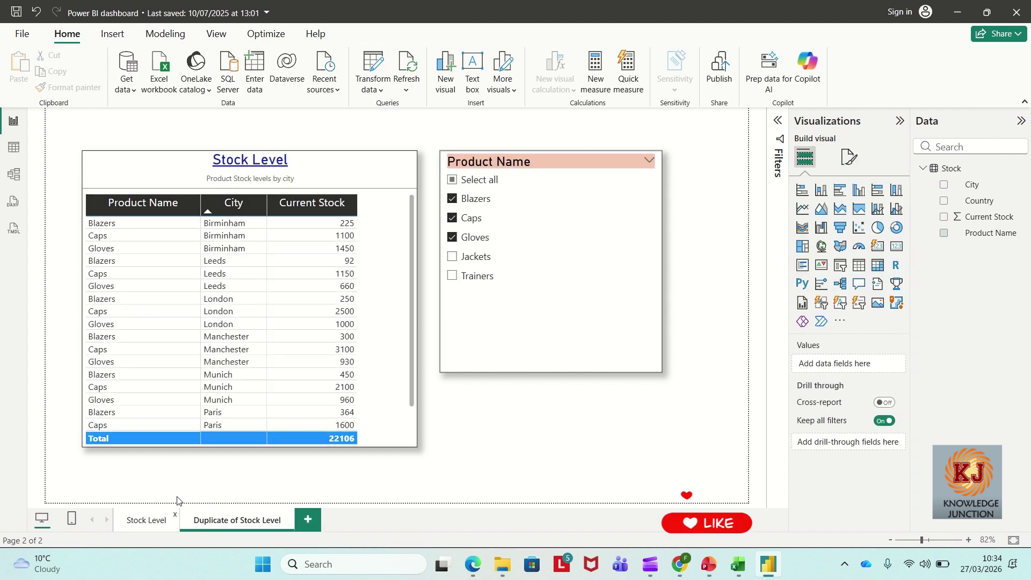
right_click(230, 519)
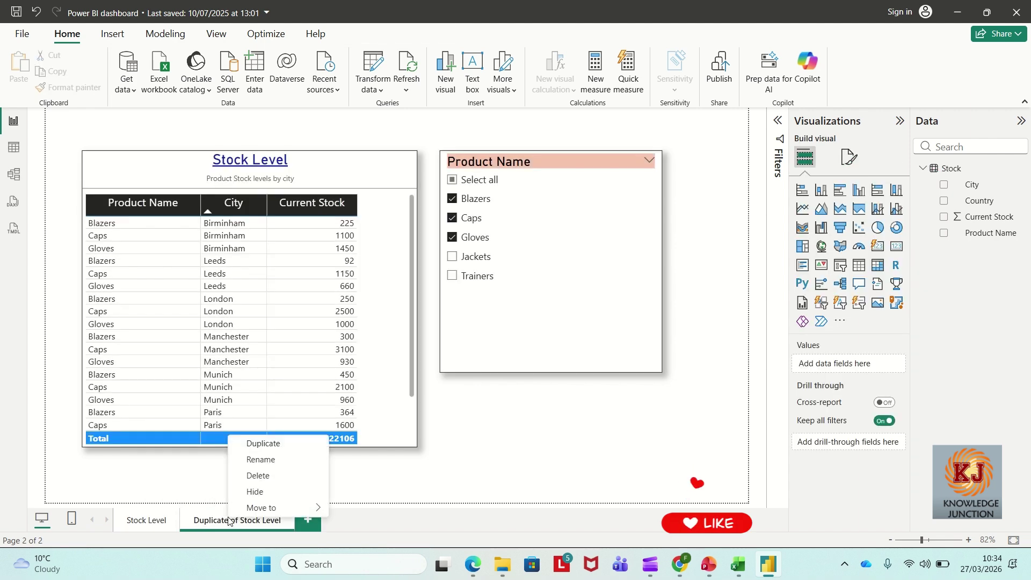
left_click(268, 458)
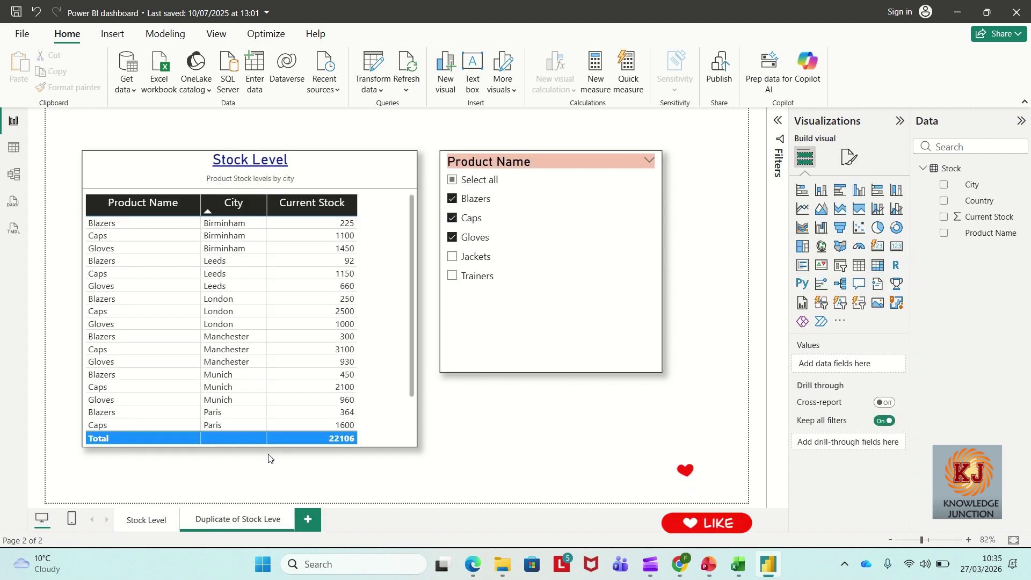
key("BackSpace")
key("BackSpace")
key("BackSpace")
key("BackSpace")
key("BackSpace")
key("BackSpace")
key("BackSpace")
key("BackSpace")
key("BackSpace")
key("BackSpace")
key("BackSpace")
key("BackSpace")
key("BackSpace")
key("BackSpace")
key("BackSpace")
key("BackSpace")
key("BackSpace")
key("BackSpace")
key("BackSpace")
key("BackSpace")
key("BackSpace")
key("BackSpace")
key("BackSpace")
key("BackSpace")
type("Ta")
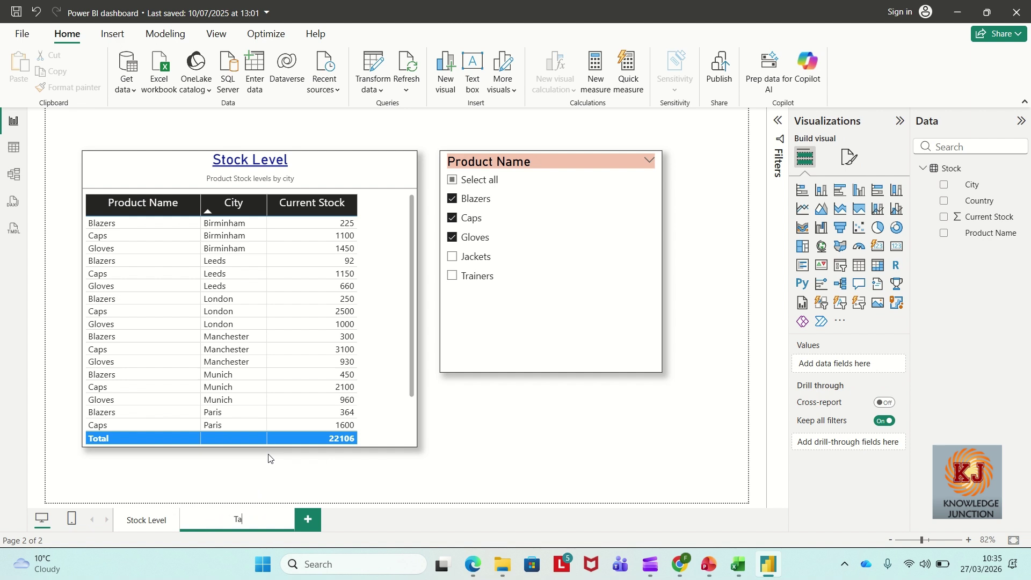
type("ble and Matrix")
left_click(571, 484)
Reduce the height of the Product Name slicer on the Table and Matrix page and change its style to Dropdown.
left_click(569, 321)
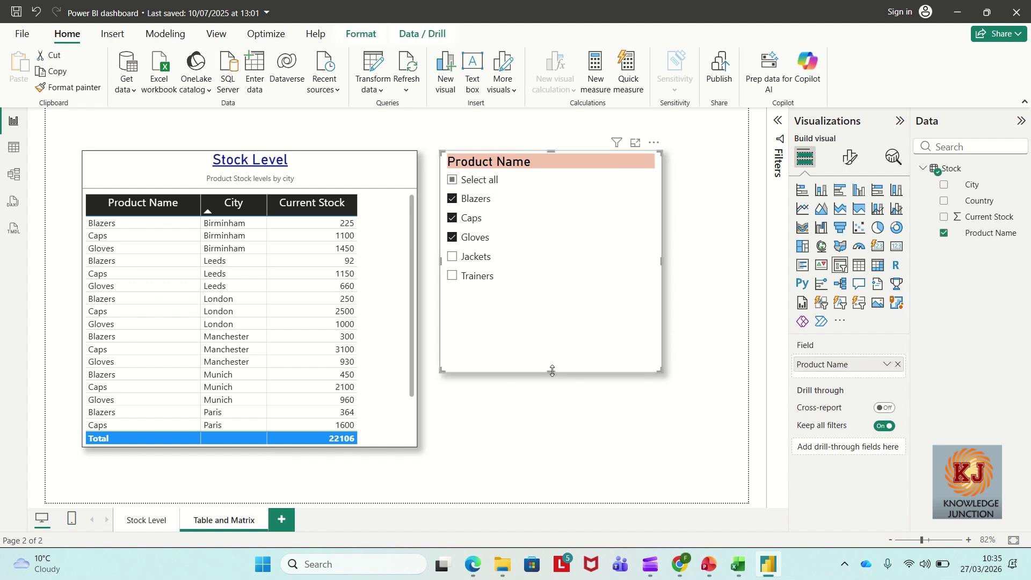
left_click_drag(552, 370, 562, 217)
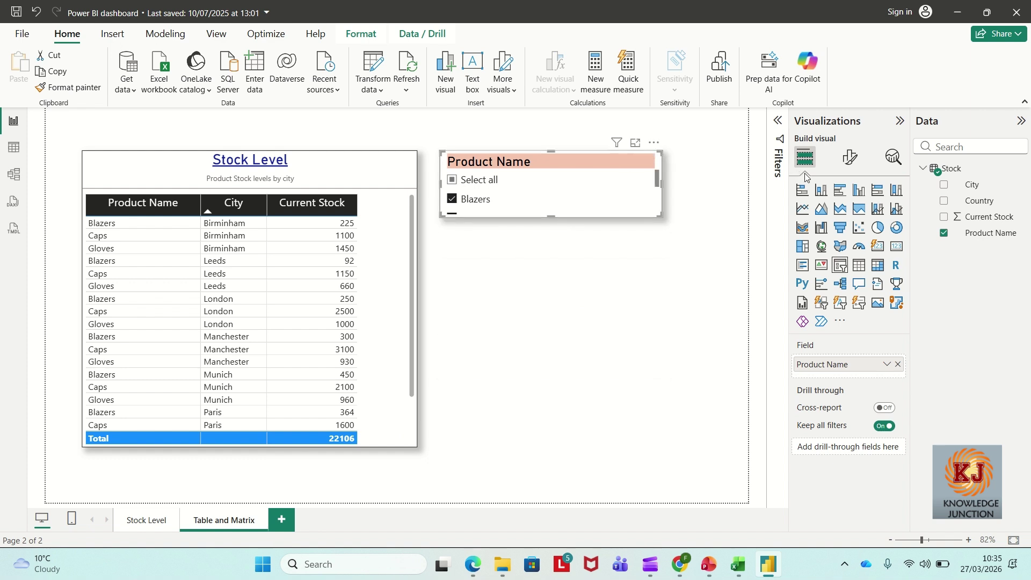
left_click(847, 158)
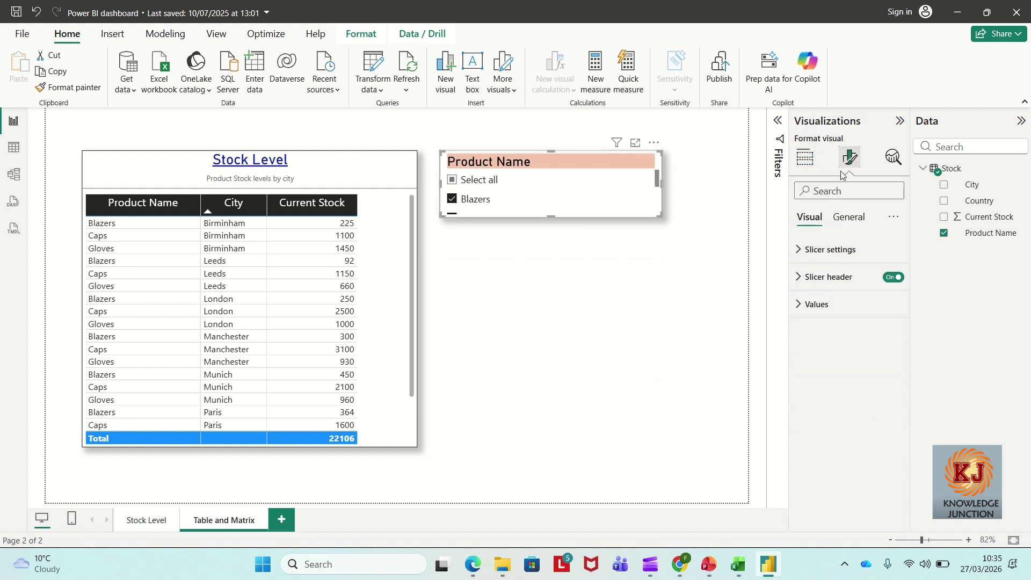
left_click(801, 281)
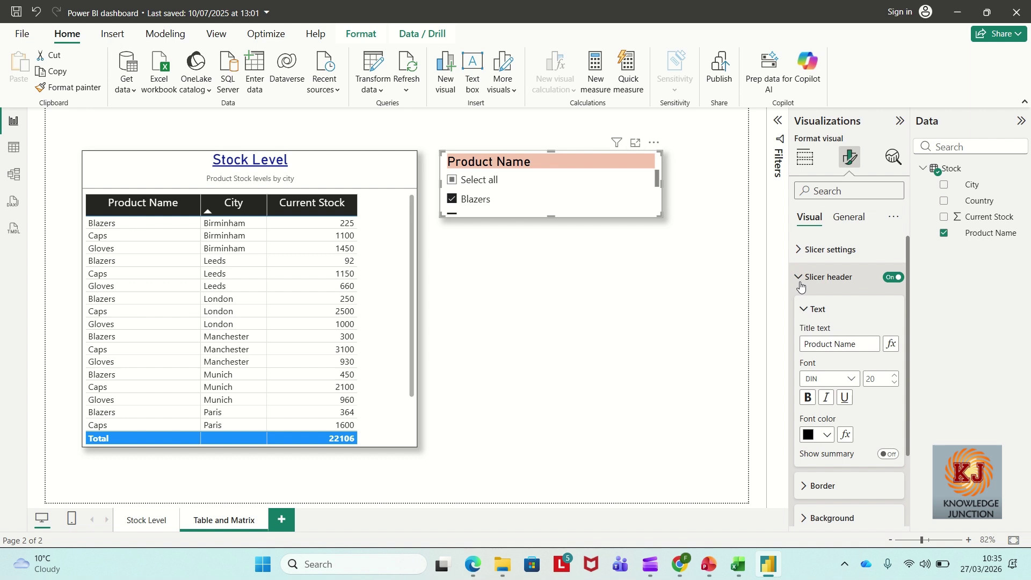
left_click(800, 250)
left_click(866, 316)
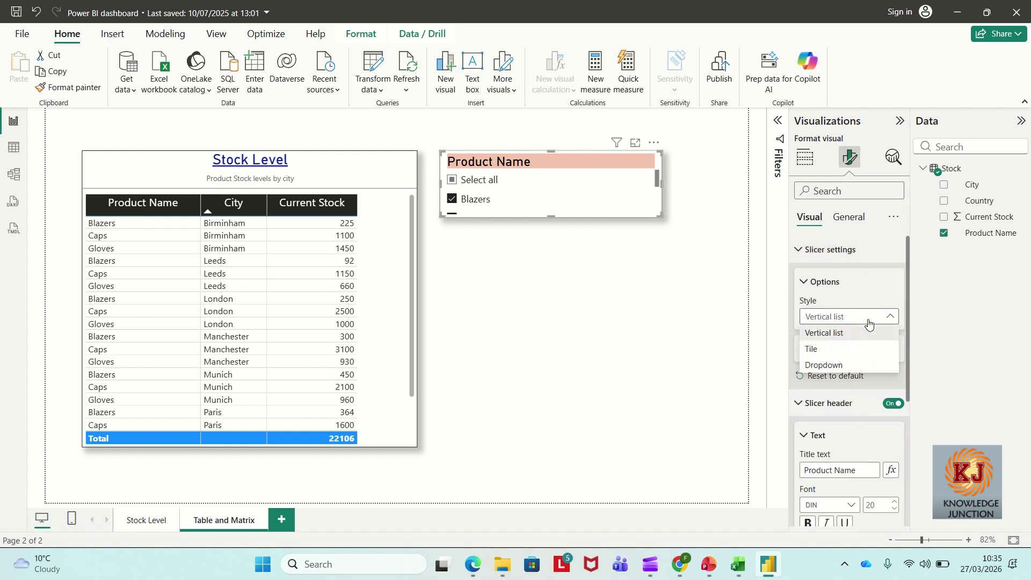
left_click(846, 368)
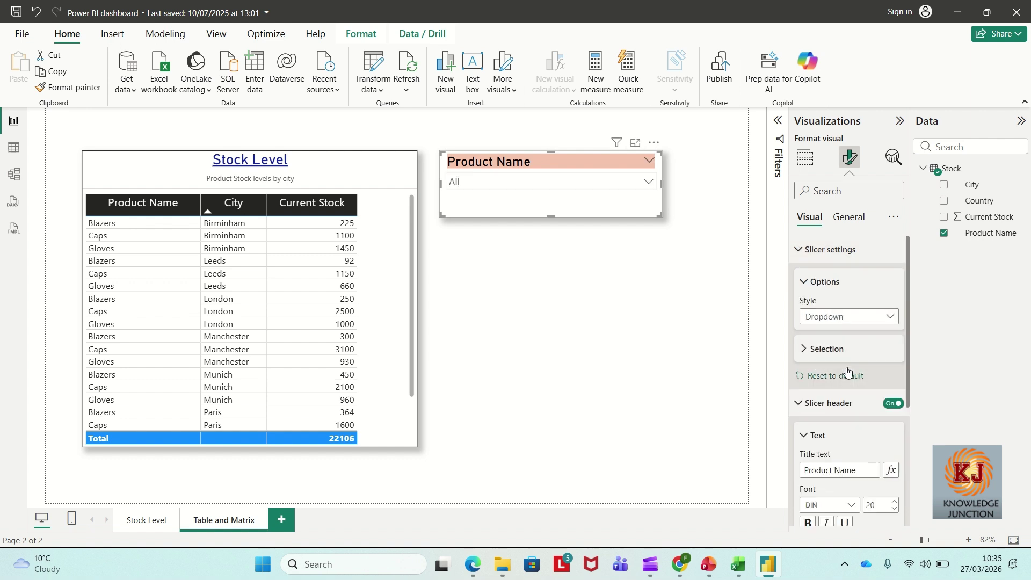
Enable single select for the Product Name slicer and shrink its height to fit the dropdown.
left_click(803, 354)
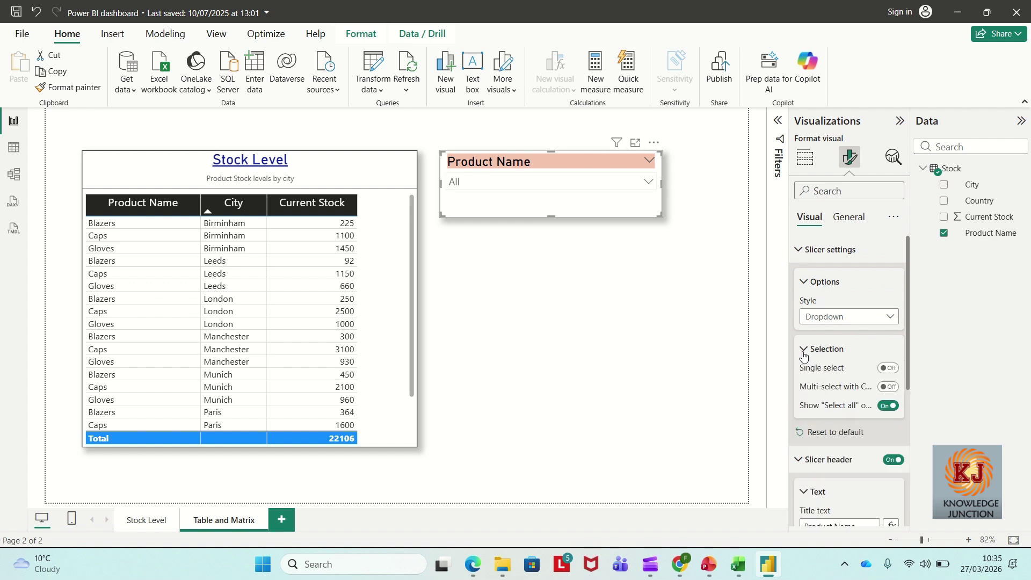
left_click(888, 368)
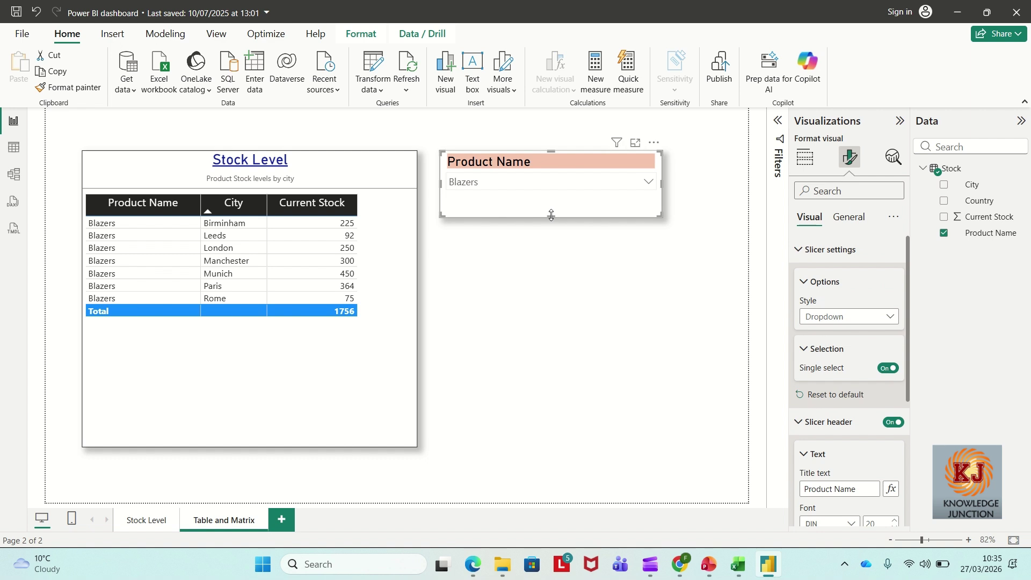
left_click_drag(552, 216, 551, 196)
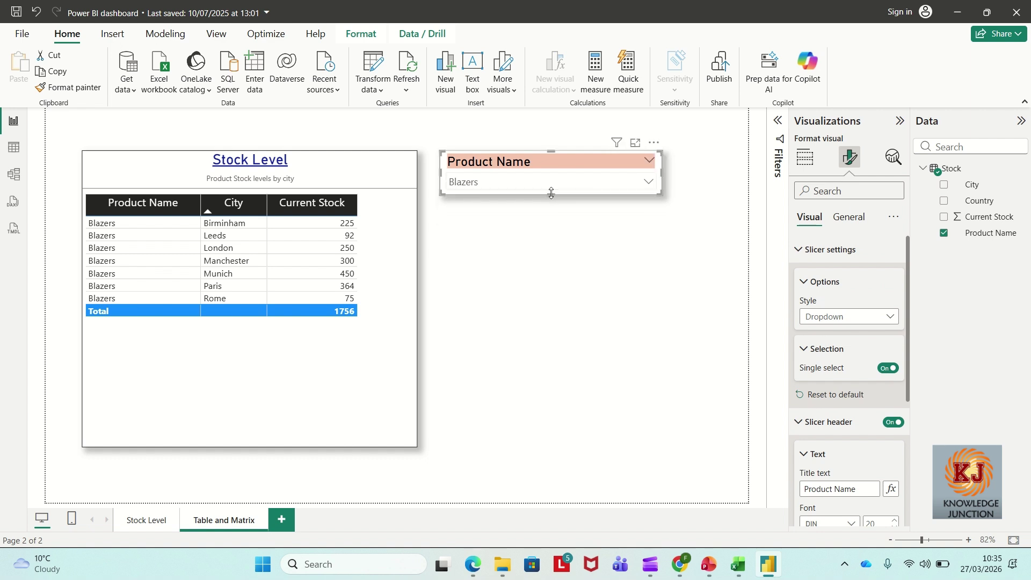
Lower the top edge of the Stock Level table to free up space above it.
left_click(347, 162)
left_click_drag(251, 151, 251, 235)
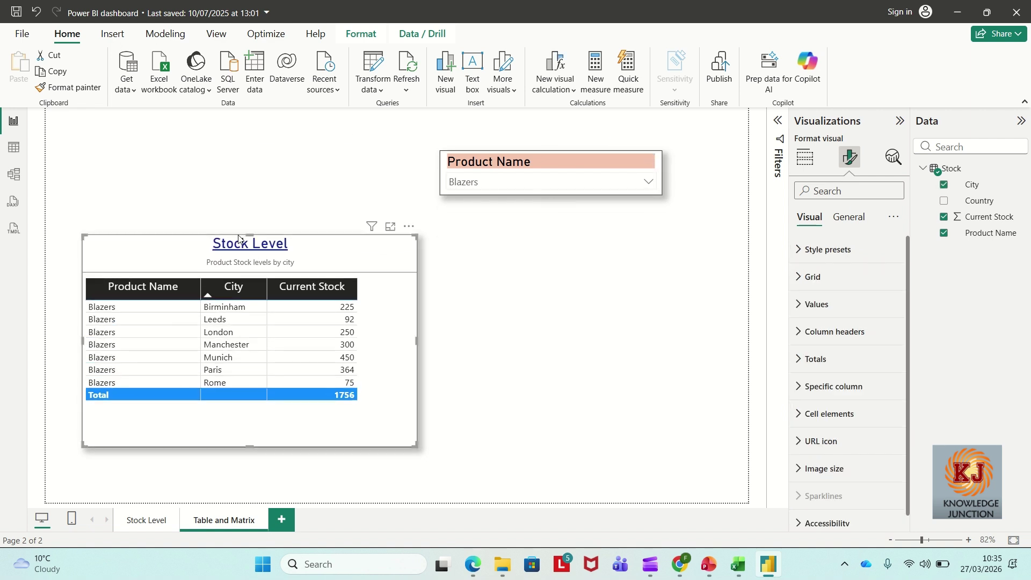
Place the Product Name slicer at the page's upper left, aligned with the Stock Level table, and raise the table to just below it.
left_click_drag(481, 159, 121, 129)
right_click(124, 129)
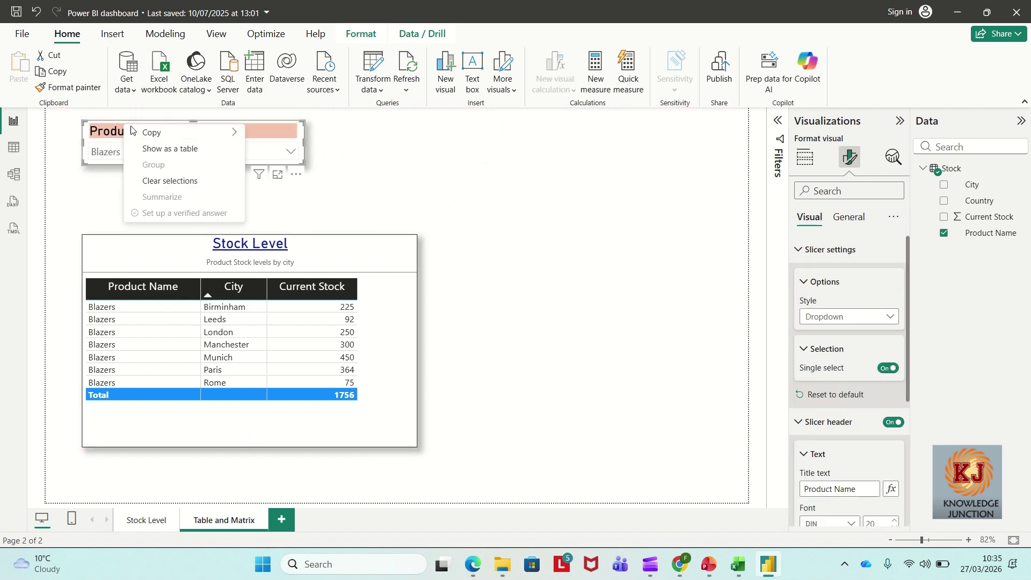
left_click(305, 143)
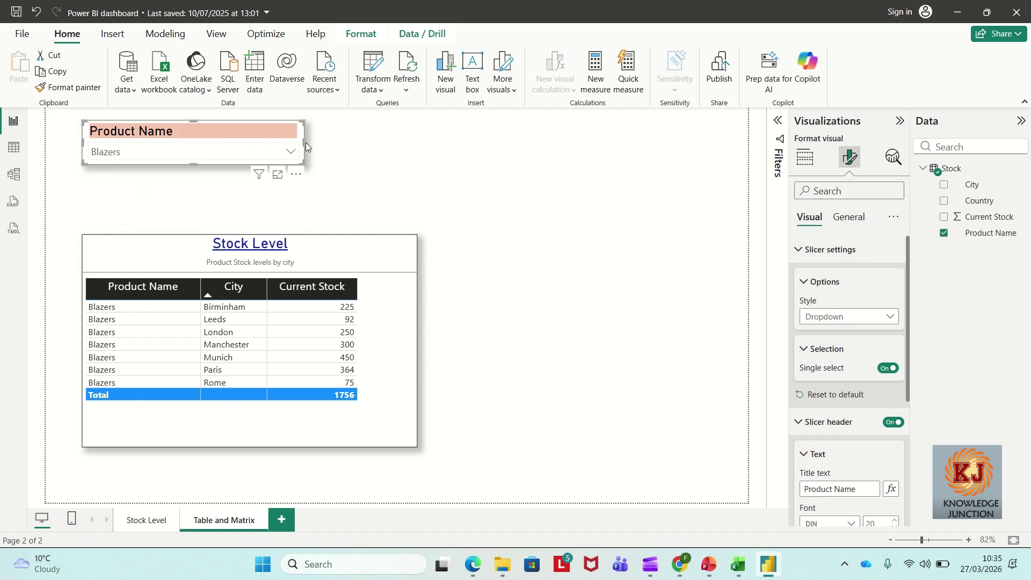
left_click(335, 256)
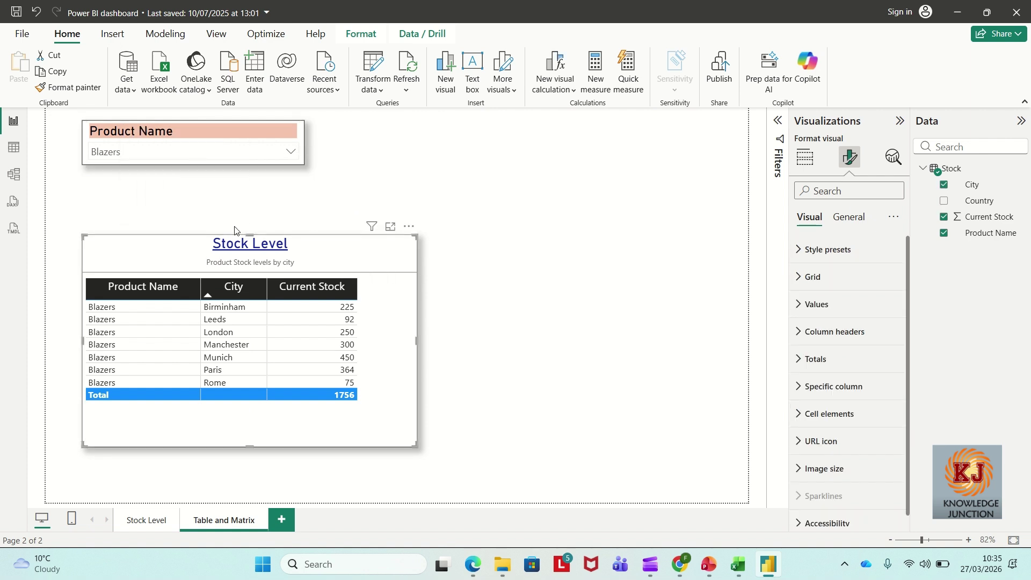
left_click_drag(202, 242, 201, 196)
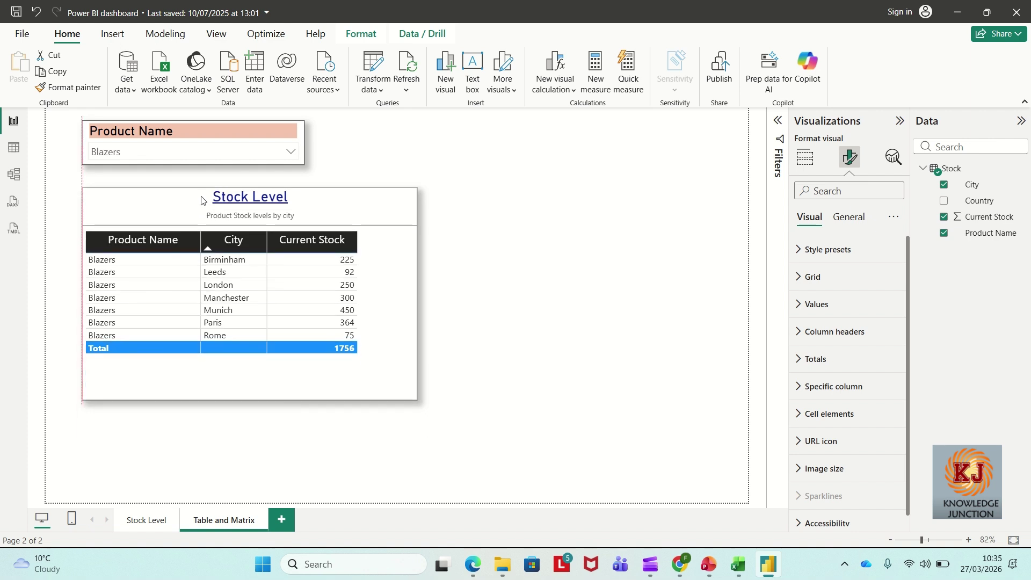
Narrow the Stock Level table from its right edge to fit closely around its three columns.
left_click(610, 260)
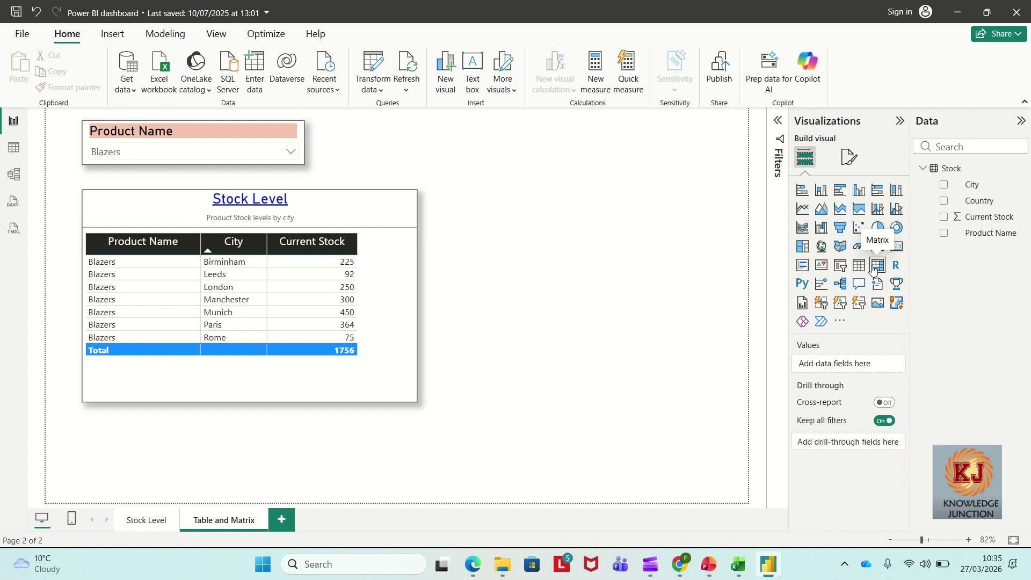
left_click(329, 193)
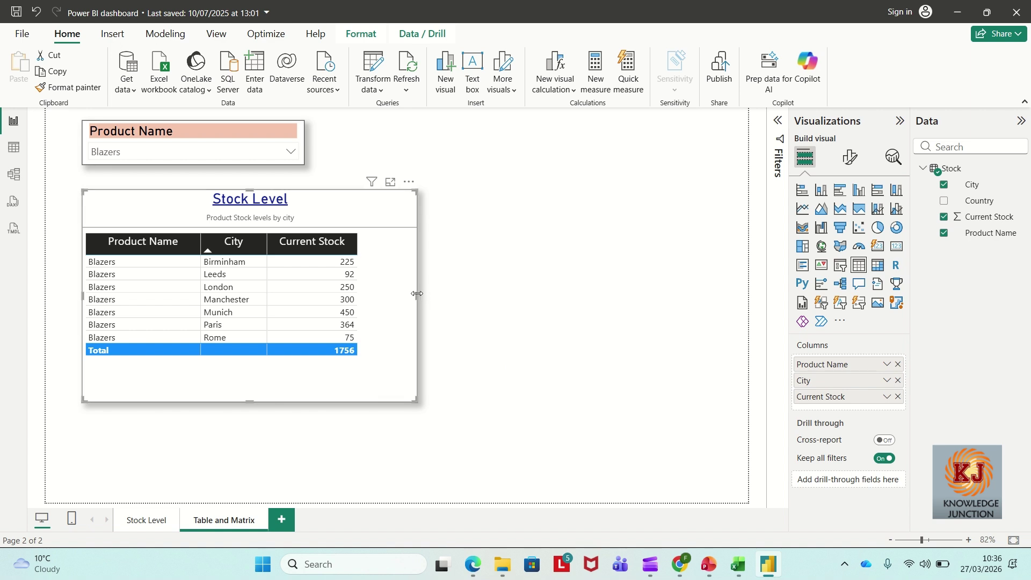
left_click_drag(417, 293, 365, 291)
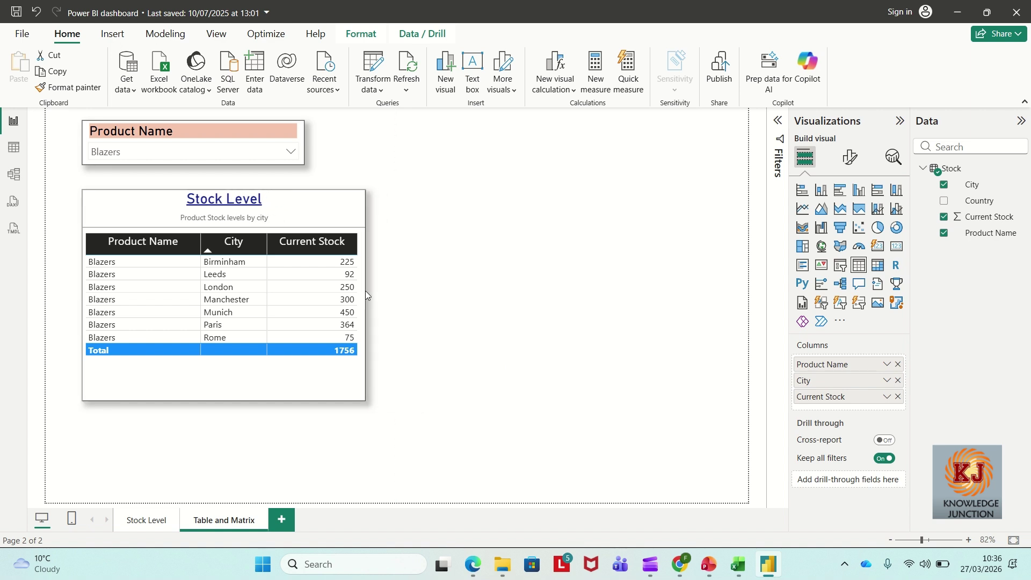
Try changing the Stock Level table into a matrix visual and undo the conversion.
left_click(877, 264)
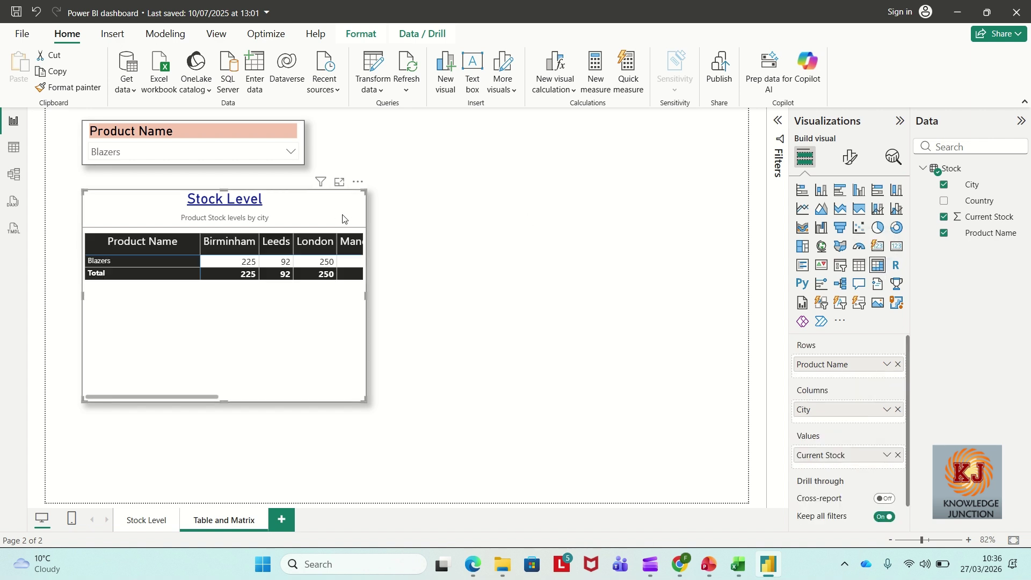
key("ctrl+z")
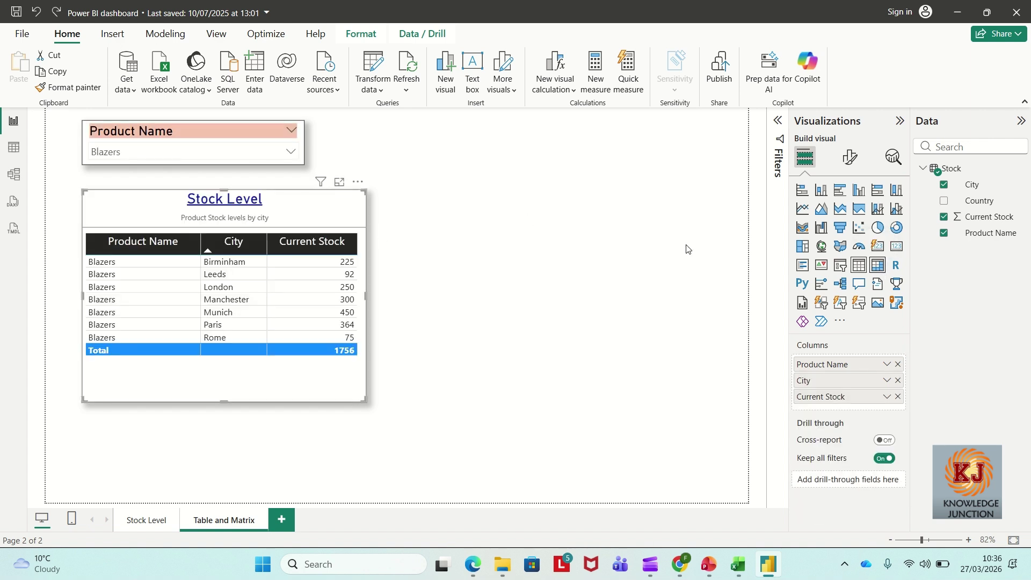
Insert a separate matrix visual, place it to the right of the Stock Level table, and extend its height to match the table.
left_click(614, 283)
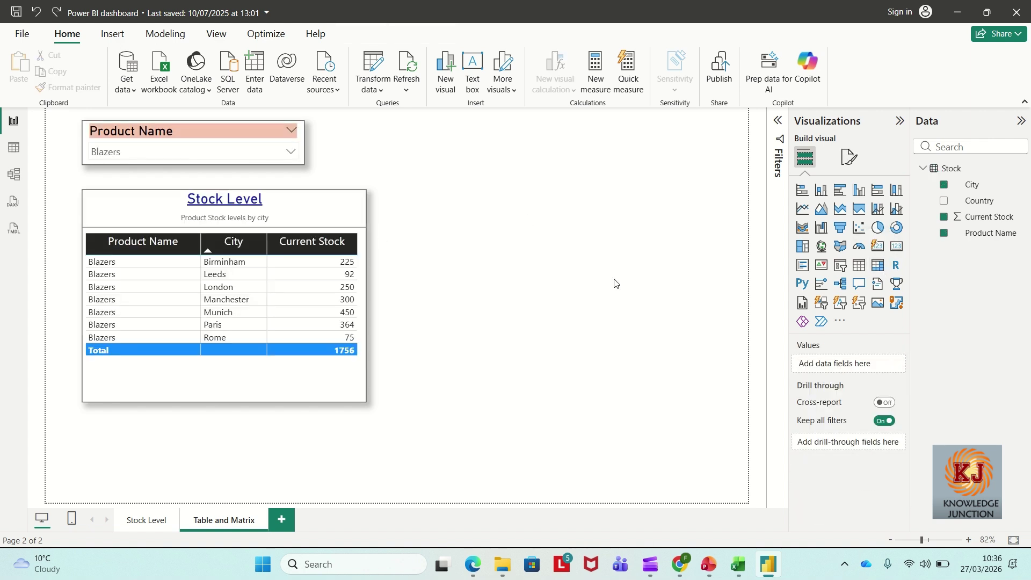
left_click(879, 268)
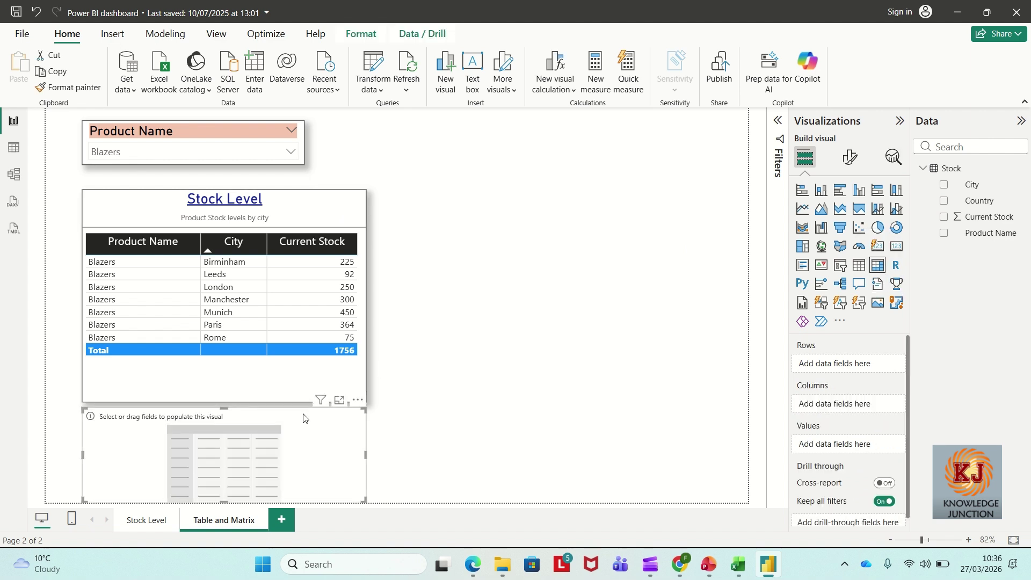
left_click_drag(308, 417, 646, 200)
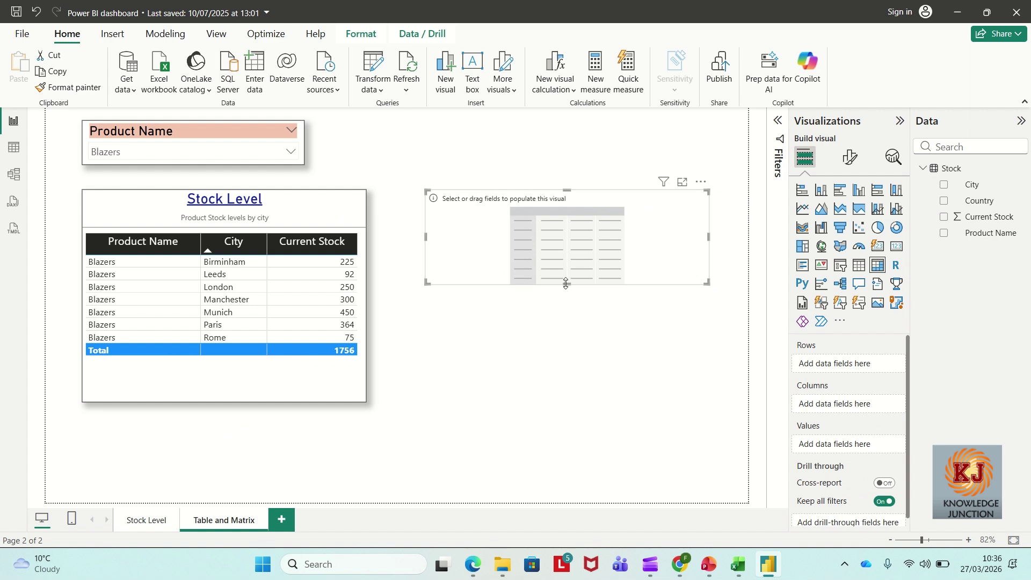
left_click_drag(566, 283, 565, 401)
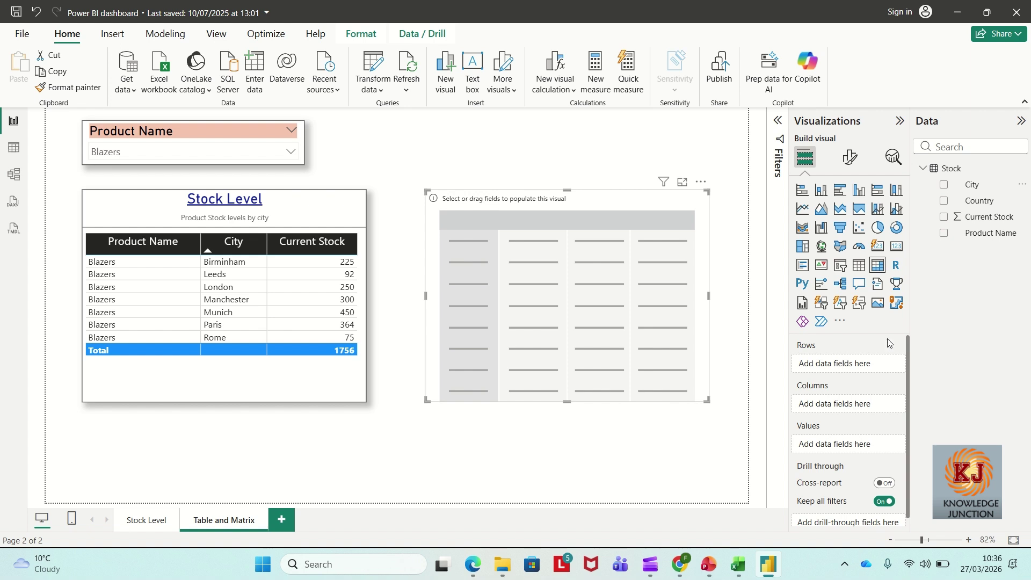
Add City and then Product Name beneath it to the Rows of the empty matrix.
right_click(968, 182)
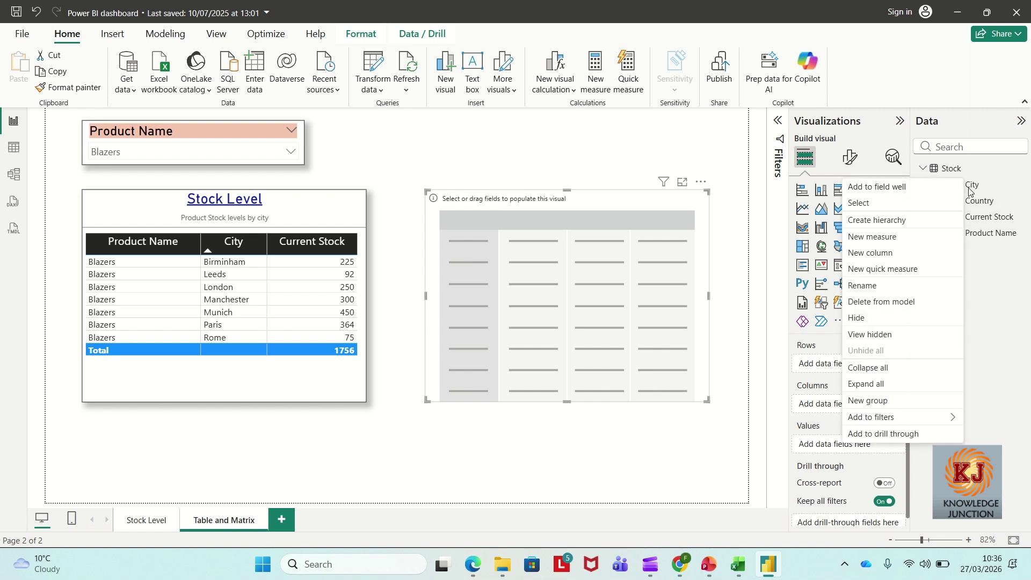
left_click(973, 186)
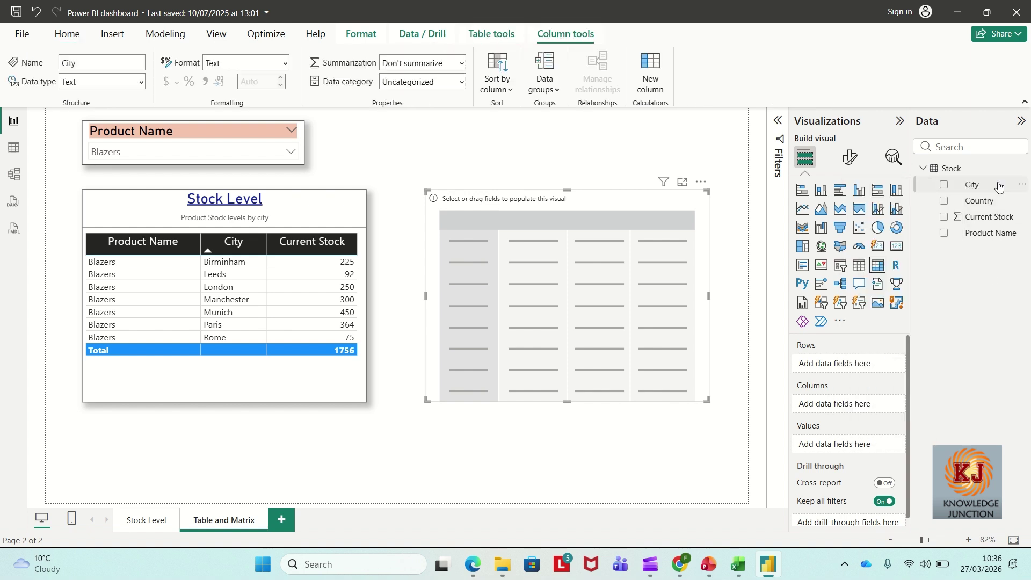
left_click(944, 186)
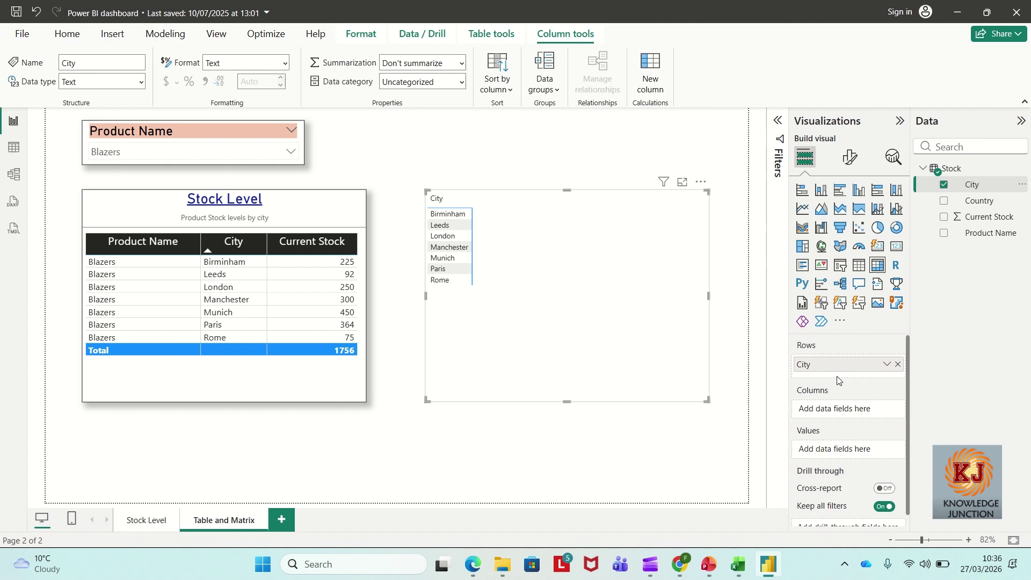
left_click_drag(986, 235, 872, 378)
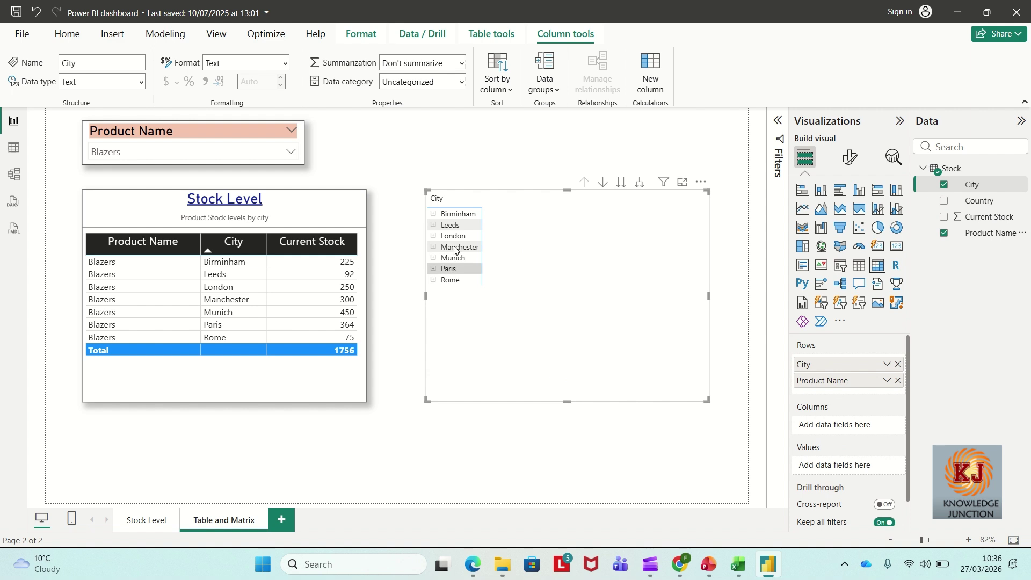
Expand every city row in the matrix, from Birminham to Rome, down to the product level.
left_click(970, 540)
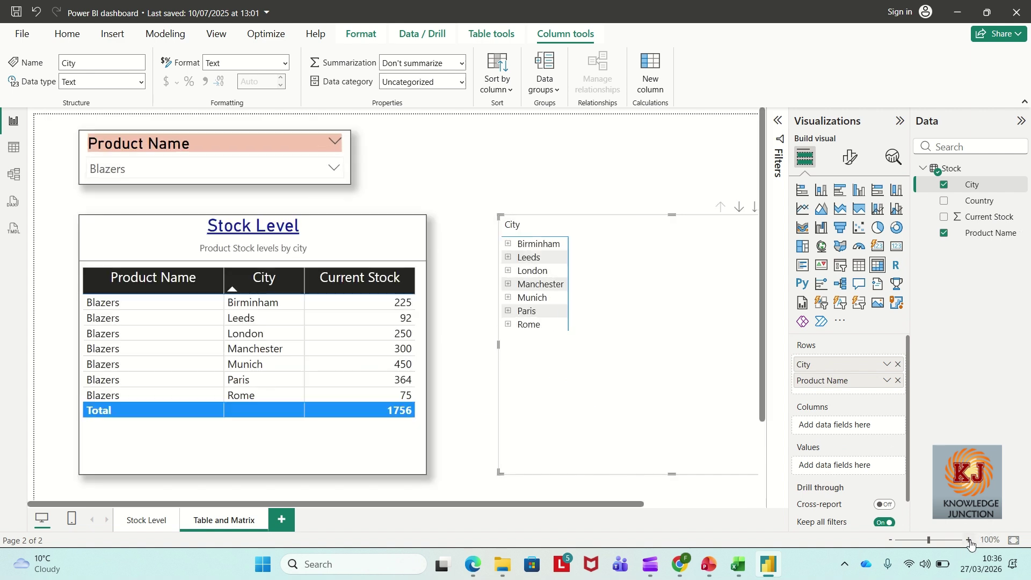
left_click(889, 540)
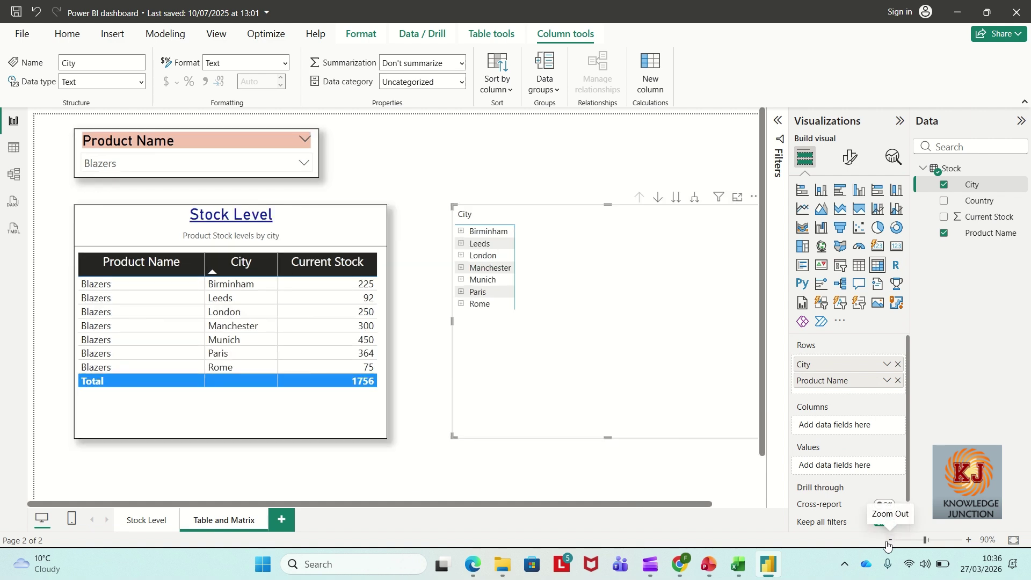
left_click(890, 540)
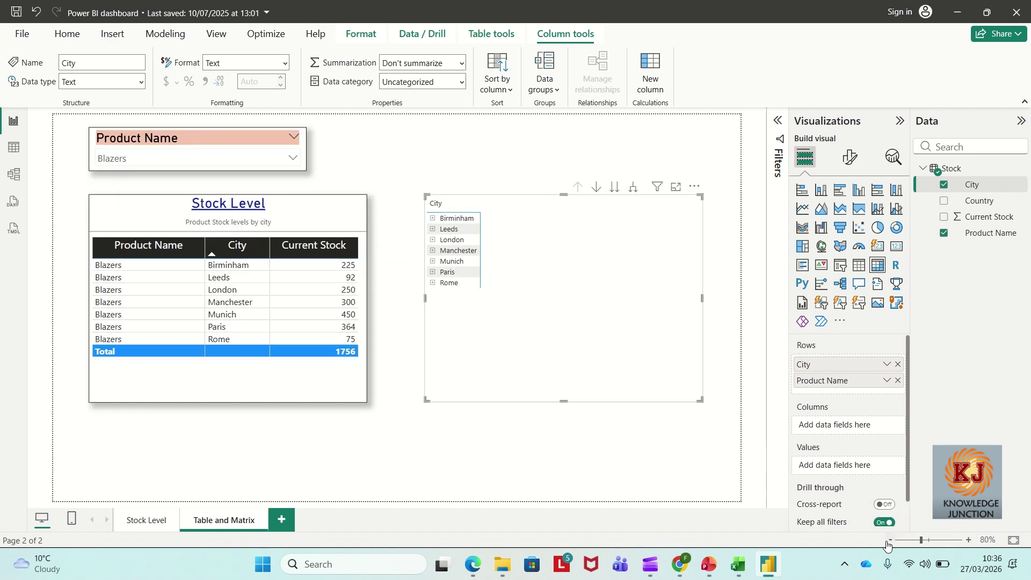
left_click(433, 219)
left_click(432, 239)
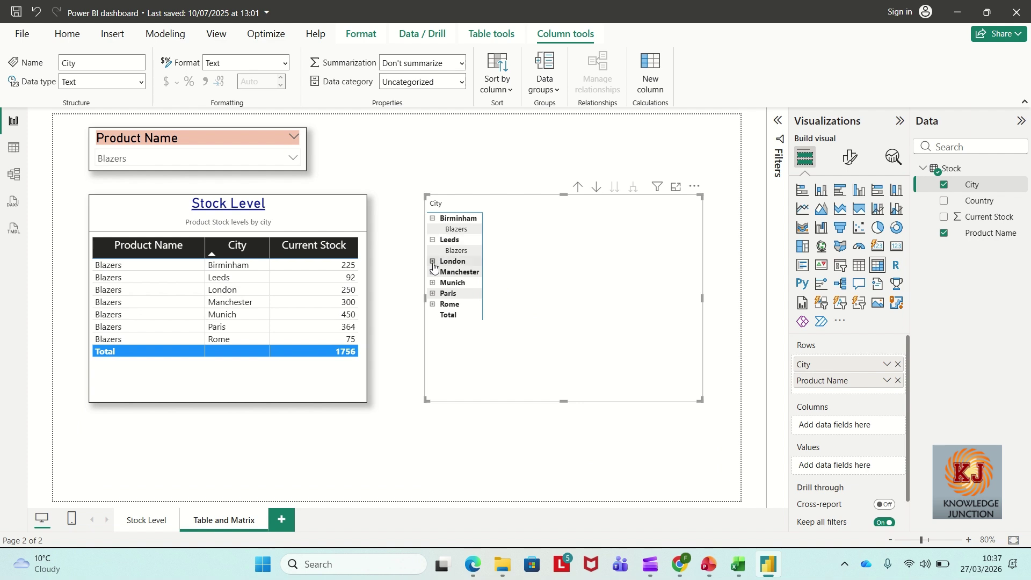
left_click(433, 262)
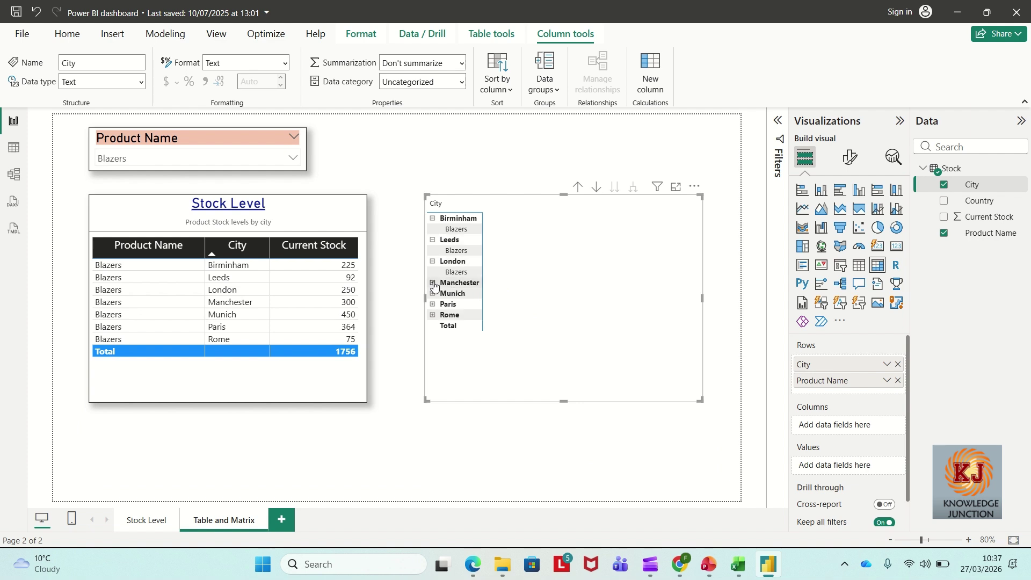
left_click(433, 283)
left_click(431, 306)
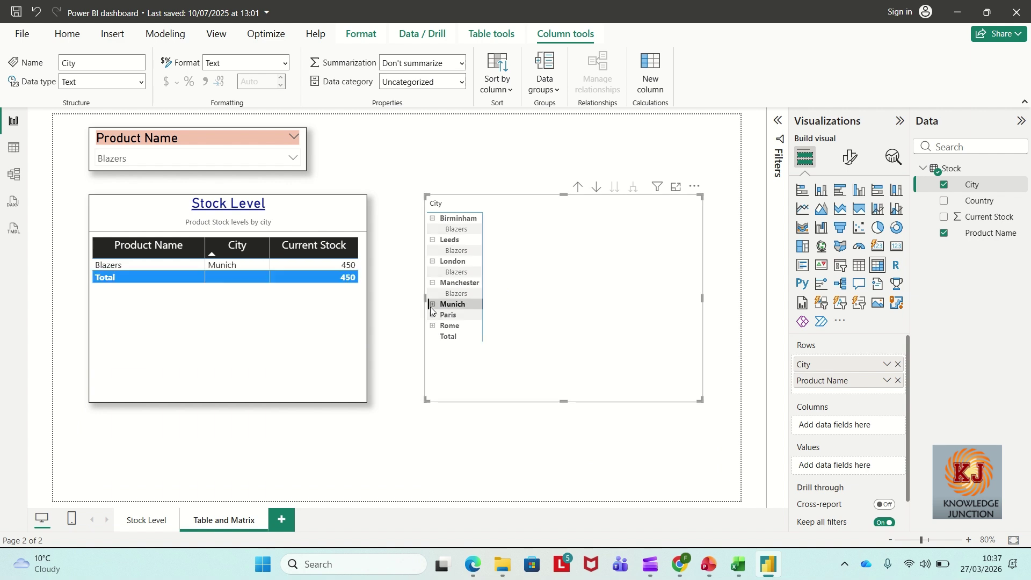
left_click(433, 306)
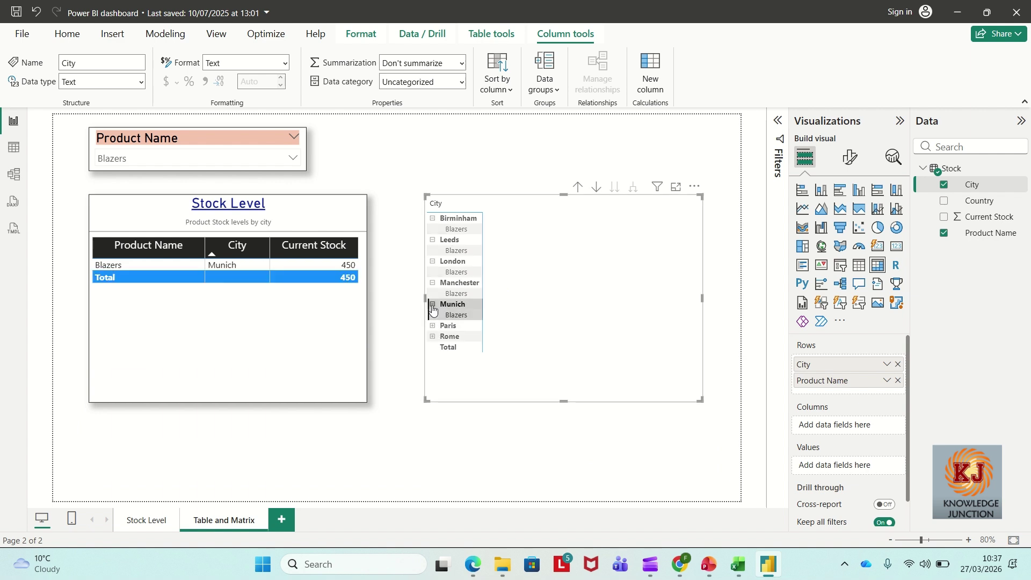
left_click(433, 326)
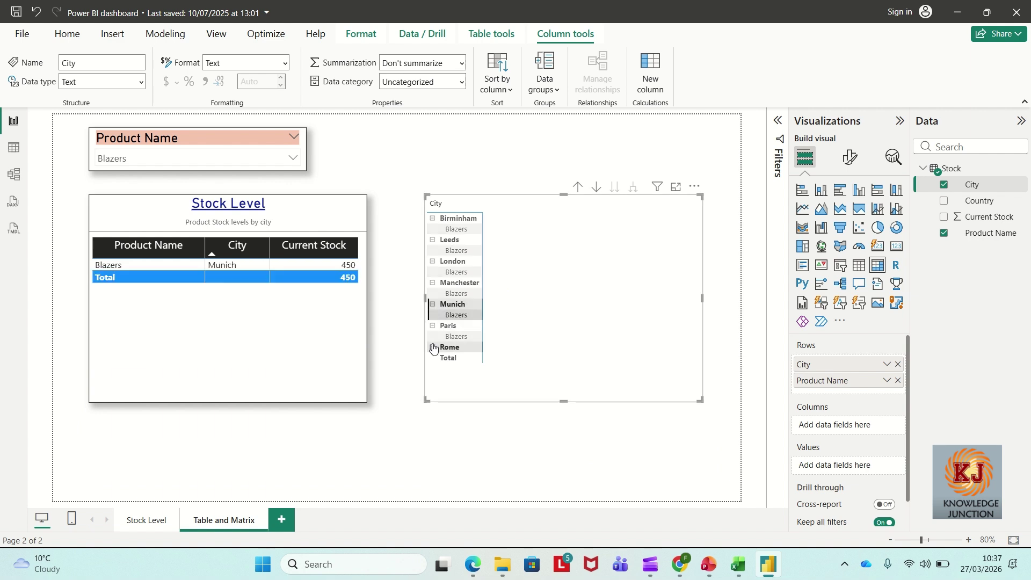
left_click(432, 348)
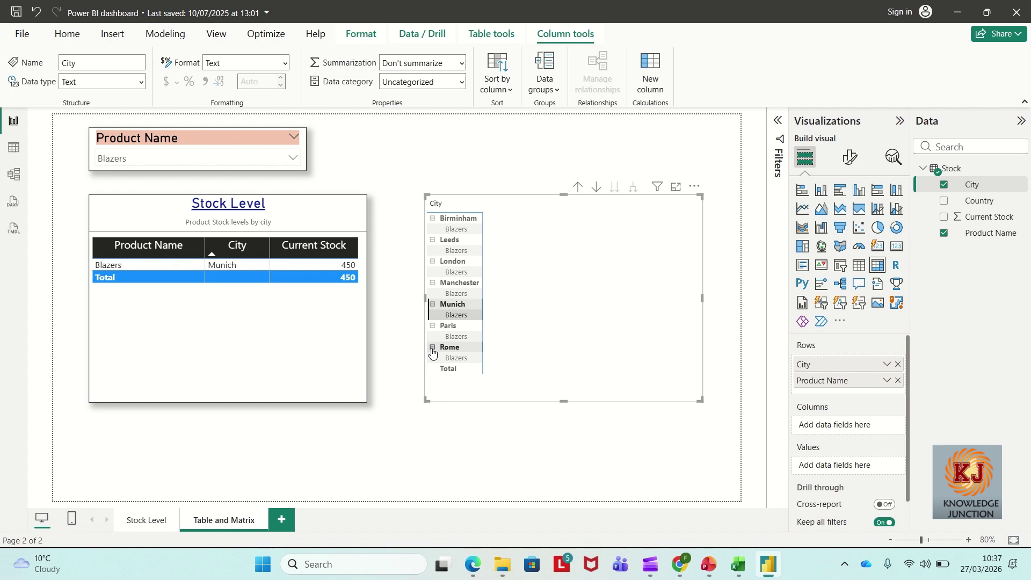
Delete the Product Name slicer from the page and clear the Munich selection in the matrix.
left_click(238, 135)
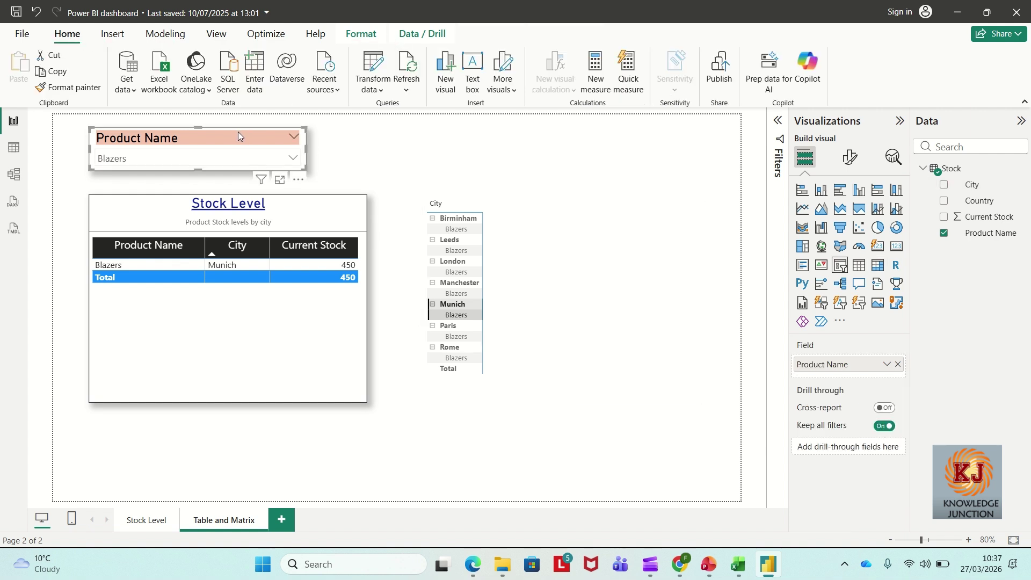
key("Delete")
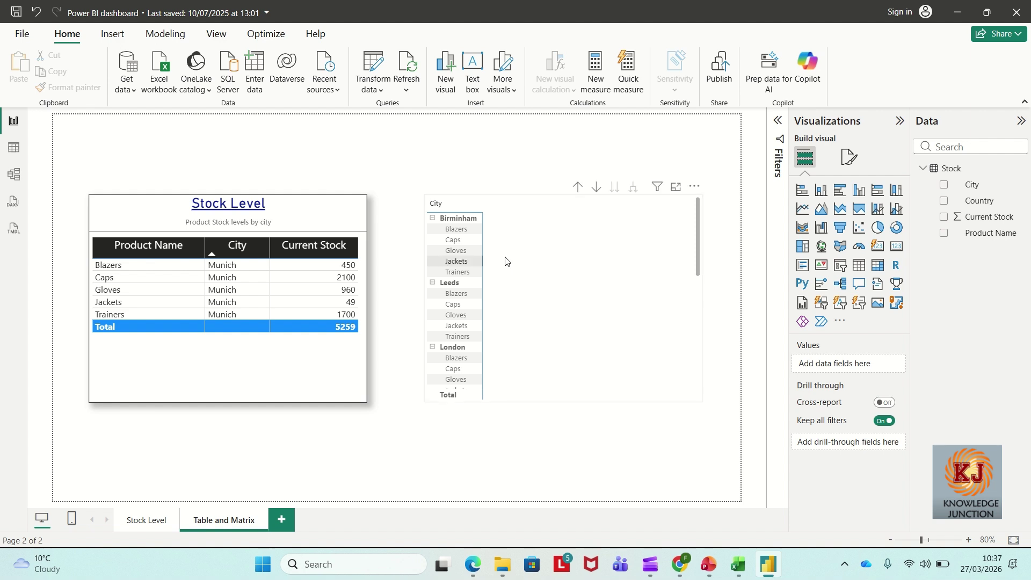
left_click(553, 258)
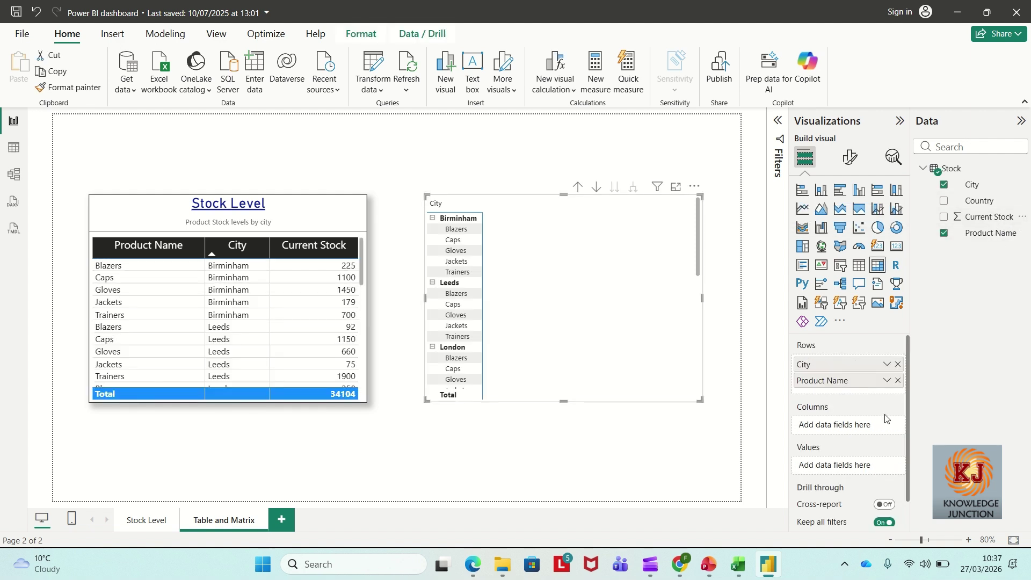
Add the Current Stock field to the Values of the matrix.
right_click(1020, 364)
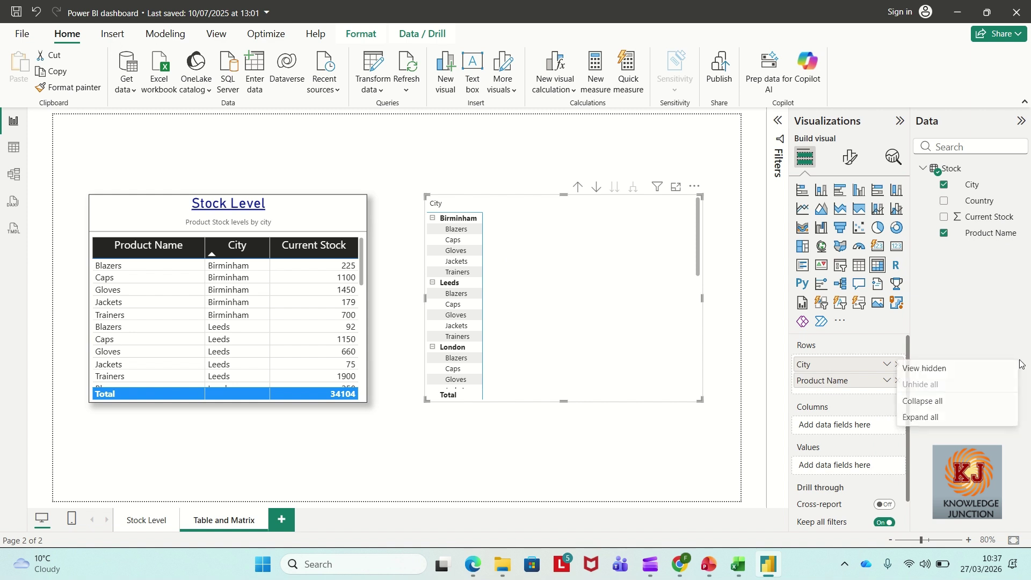
right_click(981, 221)
left_click(1002, 221)
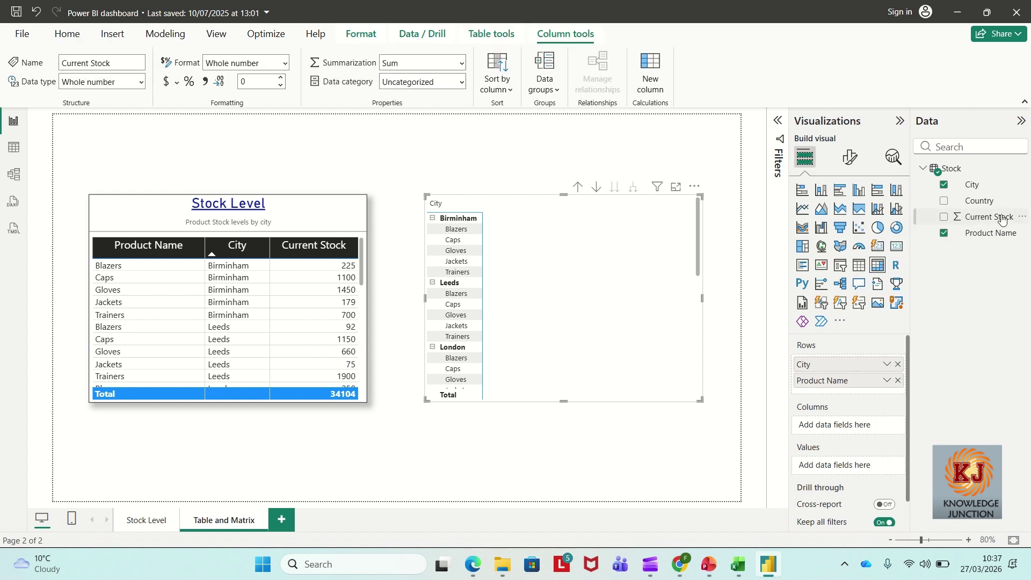
left_click_drag(1002, 221, 882, 468)
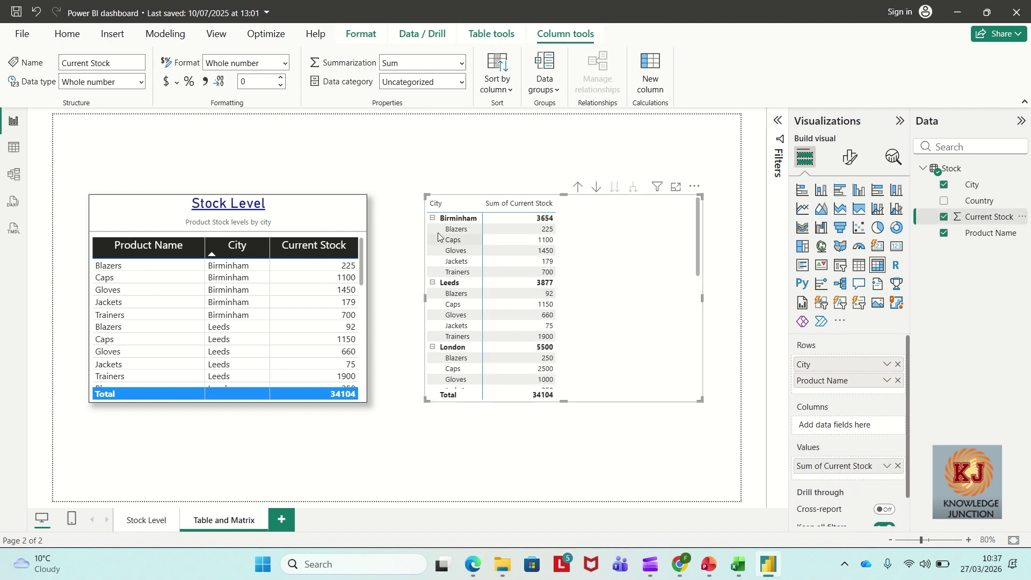
Collapse every city row in the matrix, from Birminham to Rome, up to the city totals.
left_click(433, 218)
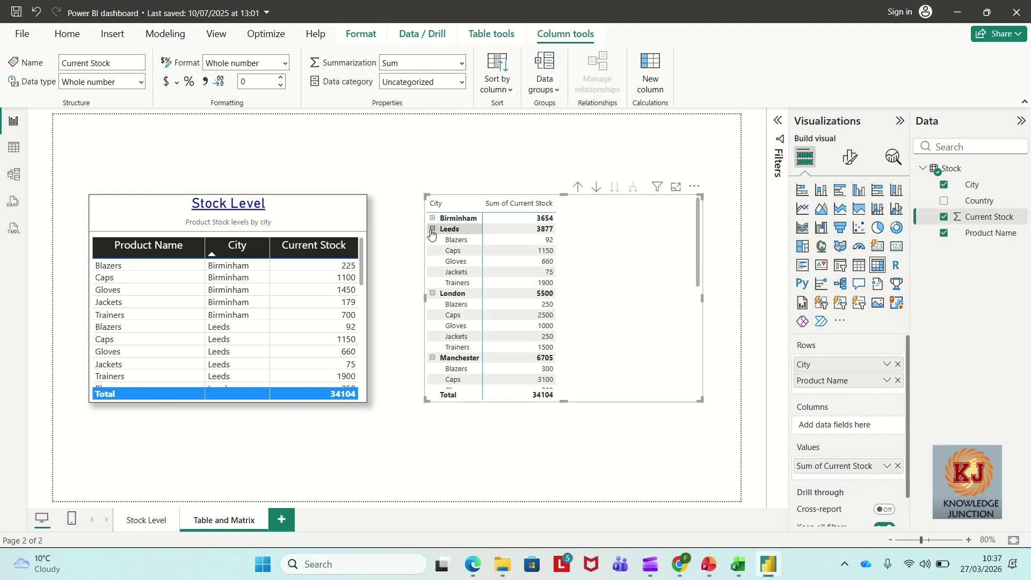
left_click(432, 229)
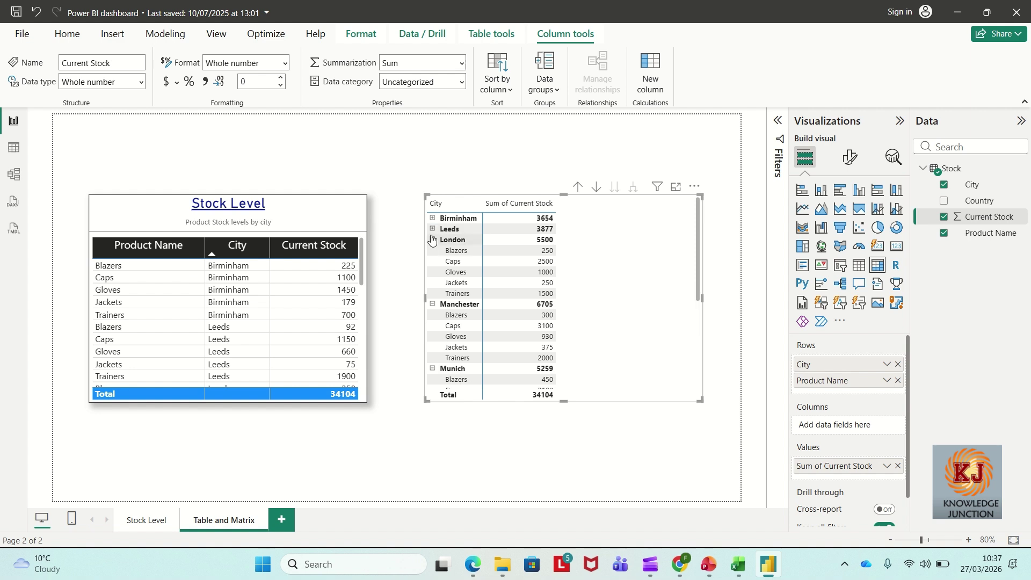
left_click(432, 240)
left_click(433, 251)
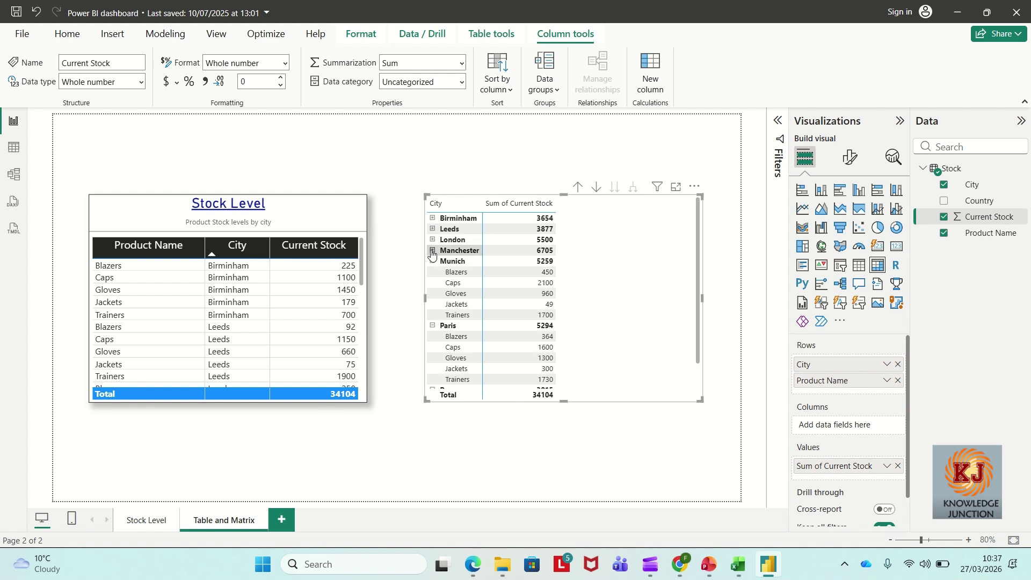
left_click(433, 262)
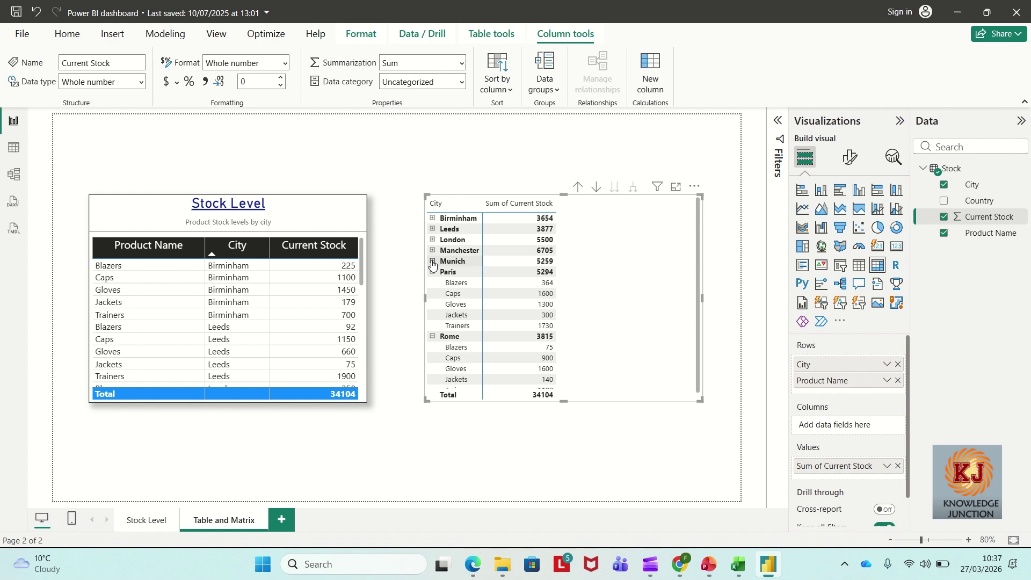
left_click(433, 272)
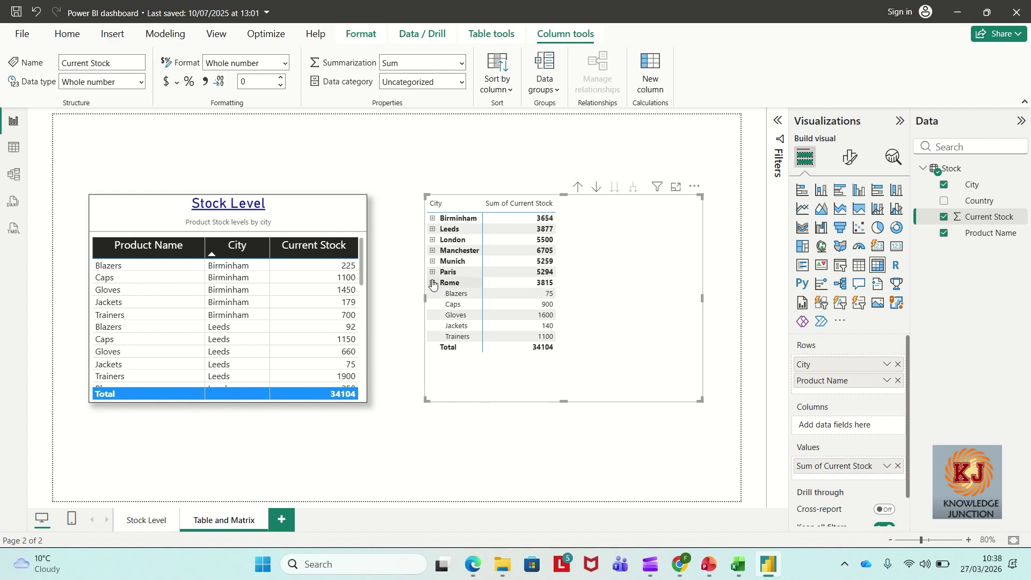
left_click(432, 283)
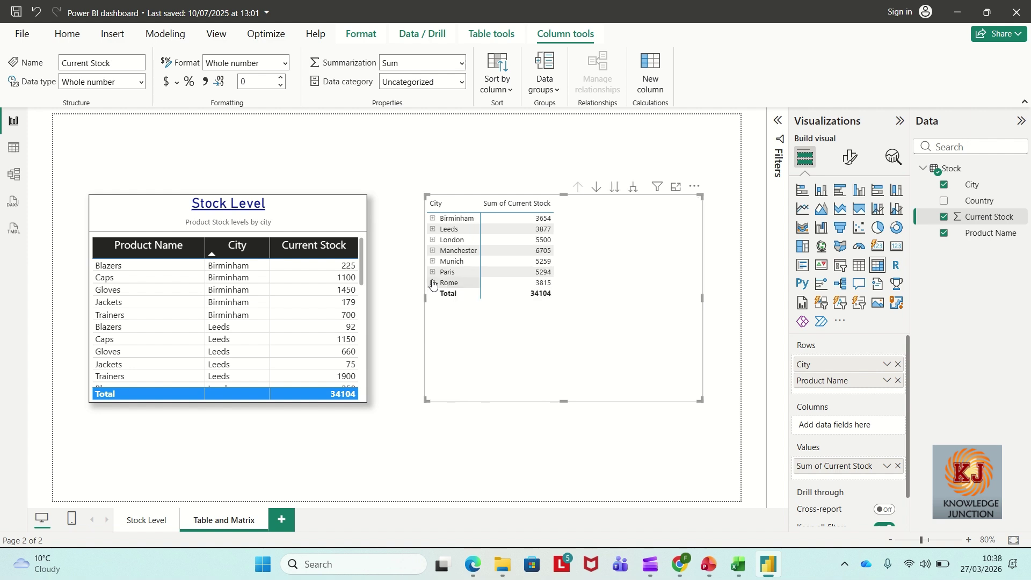
Cross-filter the Stock Level table by the Gloves row under Birminham in the matrix, and clear that selection with Birminham collapsed again.
left_click(433, 218)
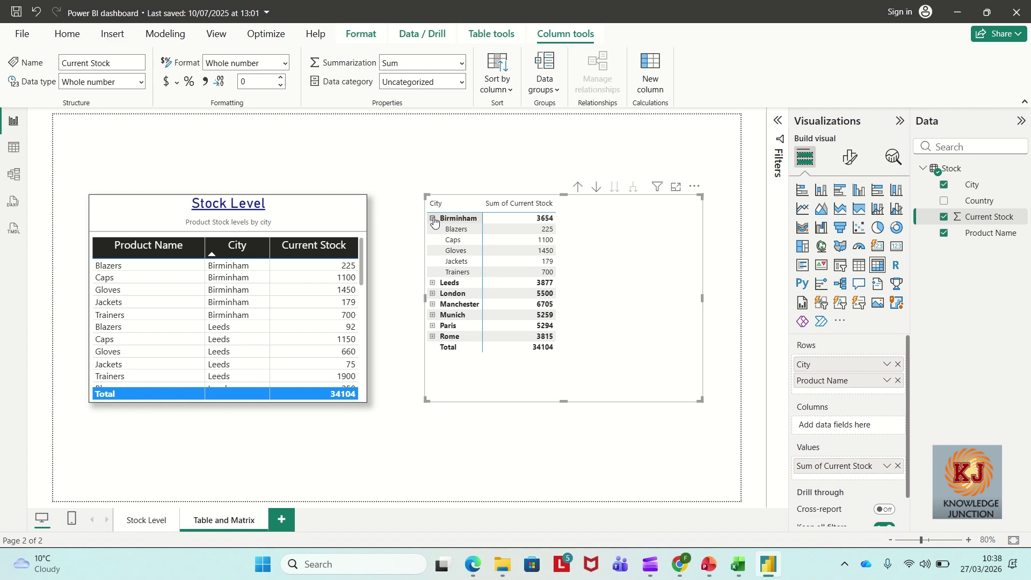
left_click(456, 251)
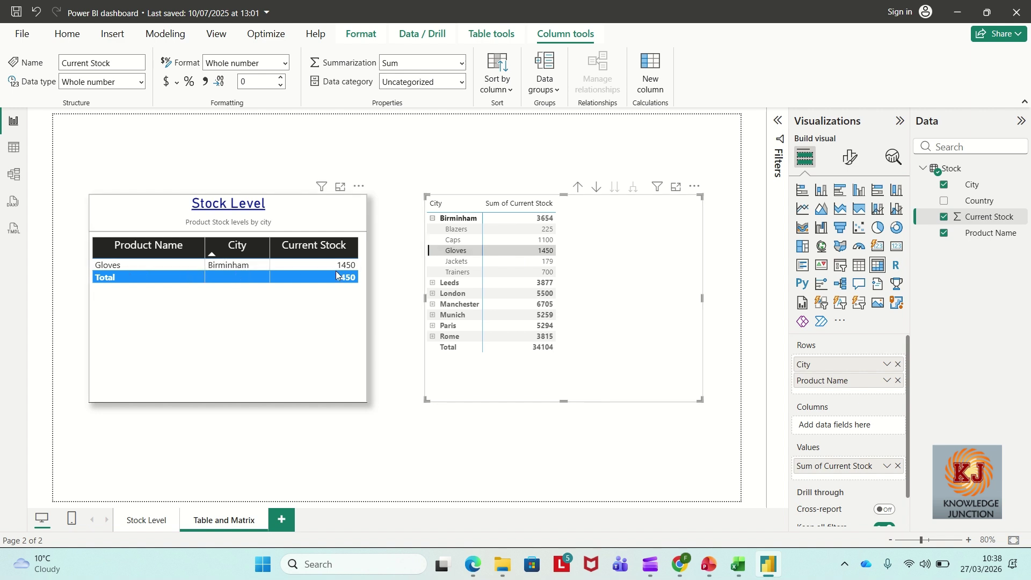
left_click(208, 312)
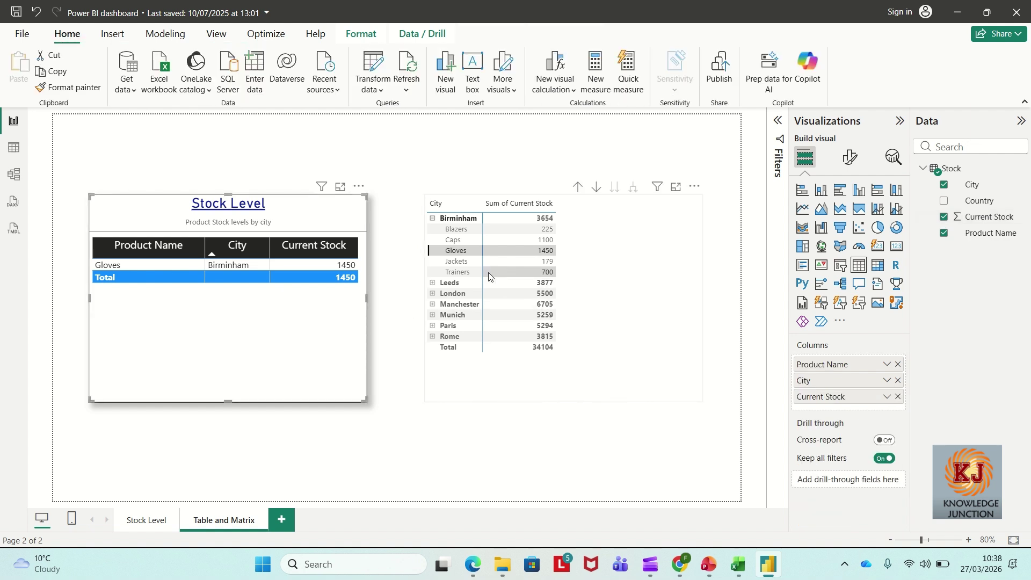
left_click(433, 219)
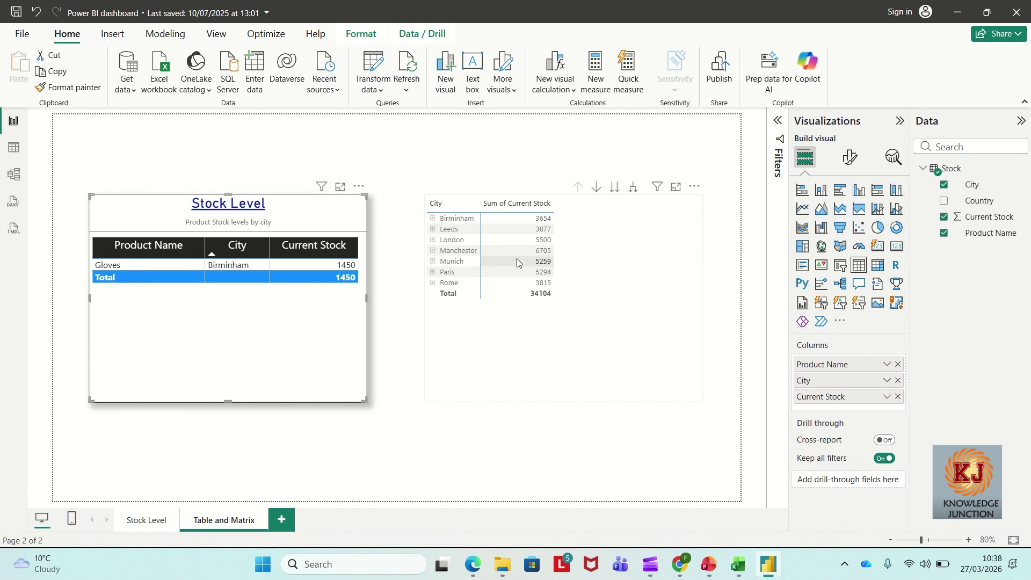
left_click(594, 329)
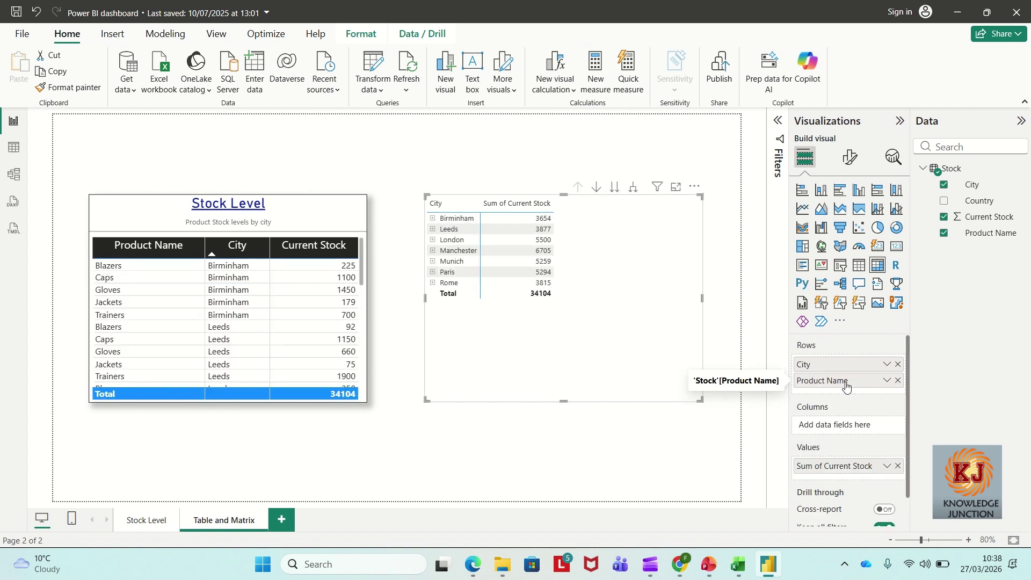
Place Product Name above City in the matrix Rows, and check the city breakdown under Blazers.
left_click_drag(846, 384, 846, 364)
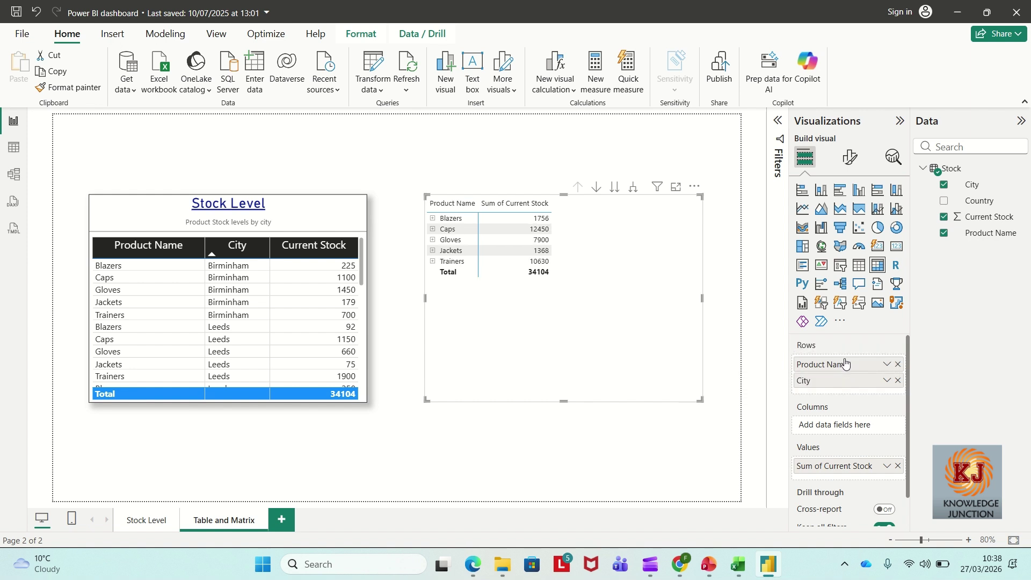
left_click(432, 218)
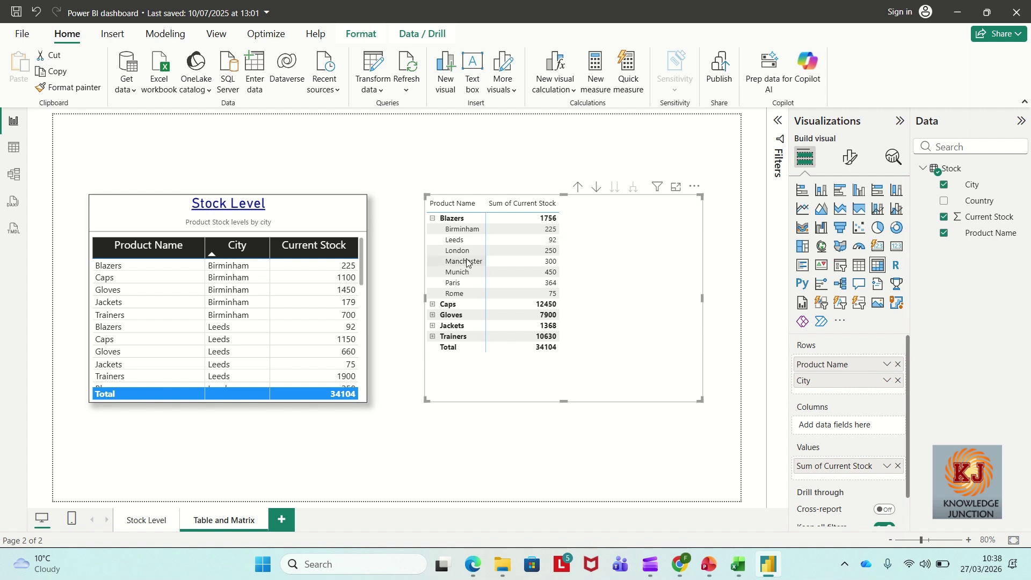
left_click(433, 219)
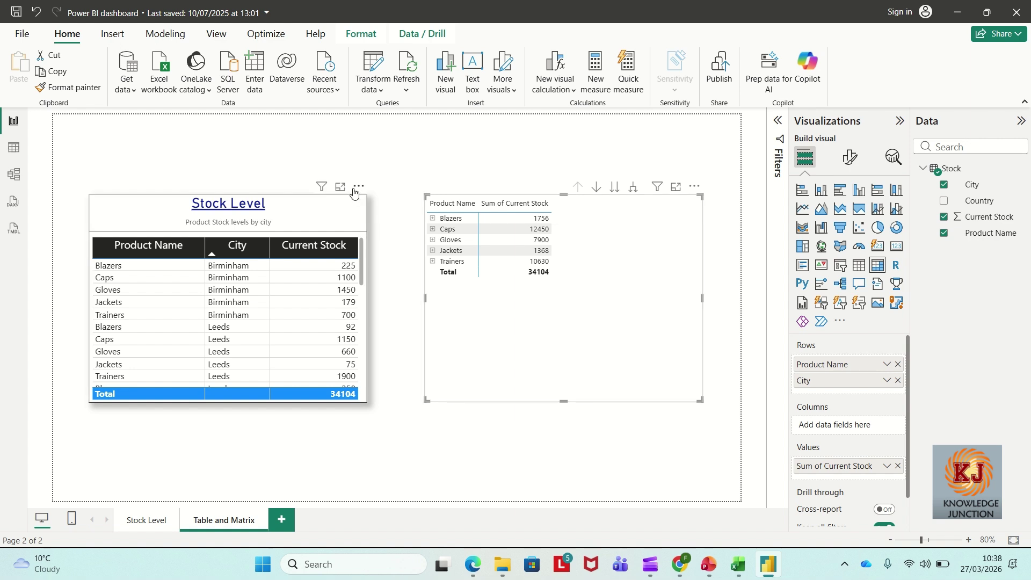
Add a Product Name slicer to the page, placed above the Stock Level table and reduced in height.
left_click(351, 128)
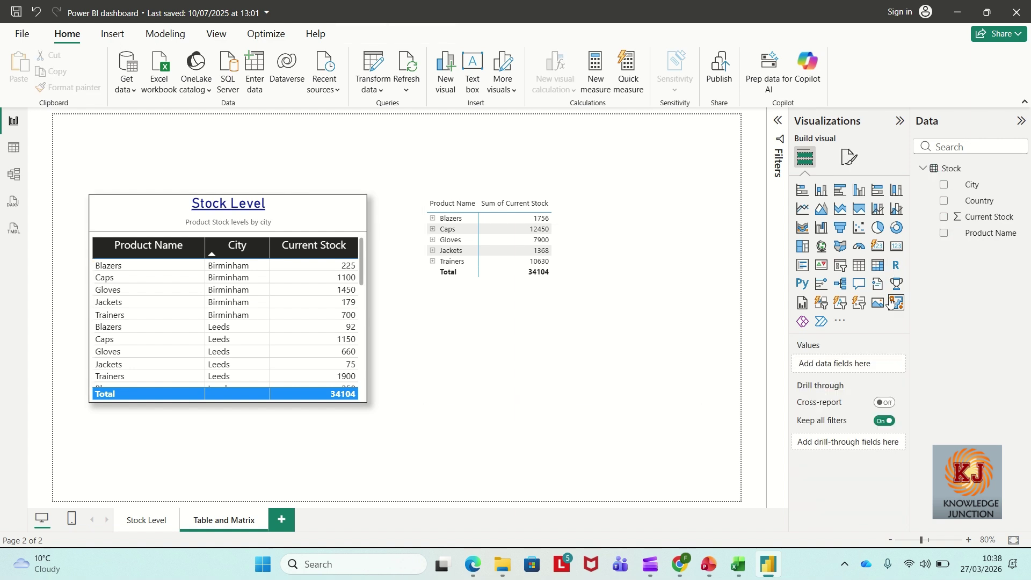
left_click(843, 267)
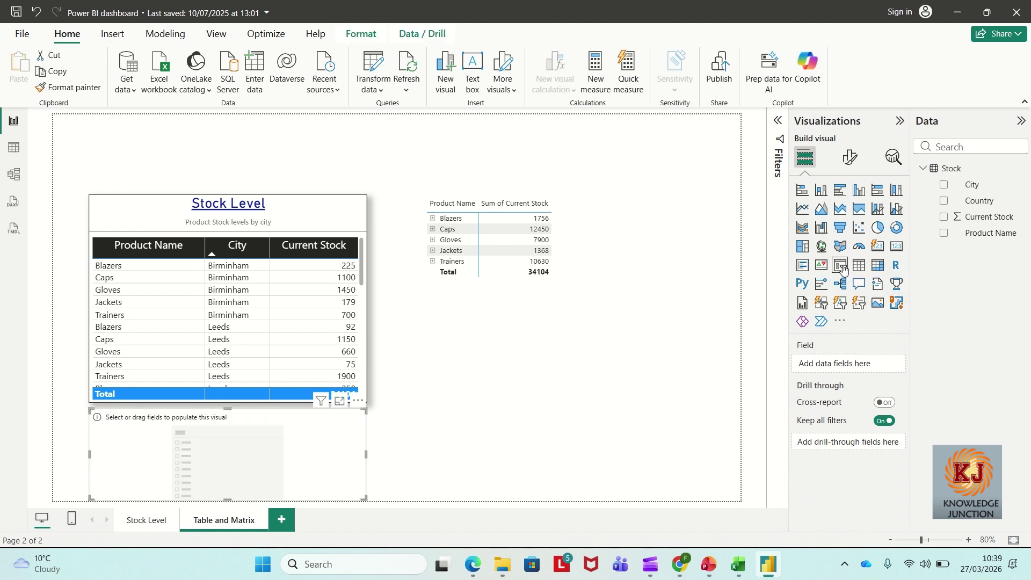
left_click_drag(310, 427, 329, 139)
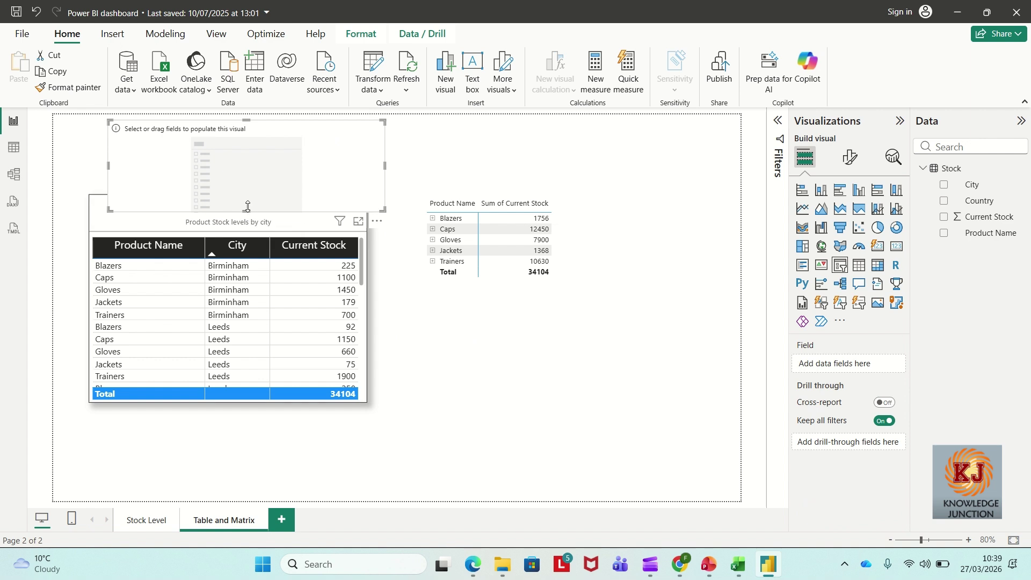
left_click_drag(247, 207, 247, 173)
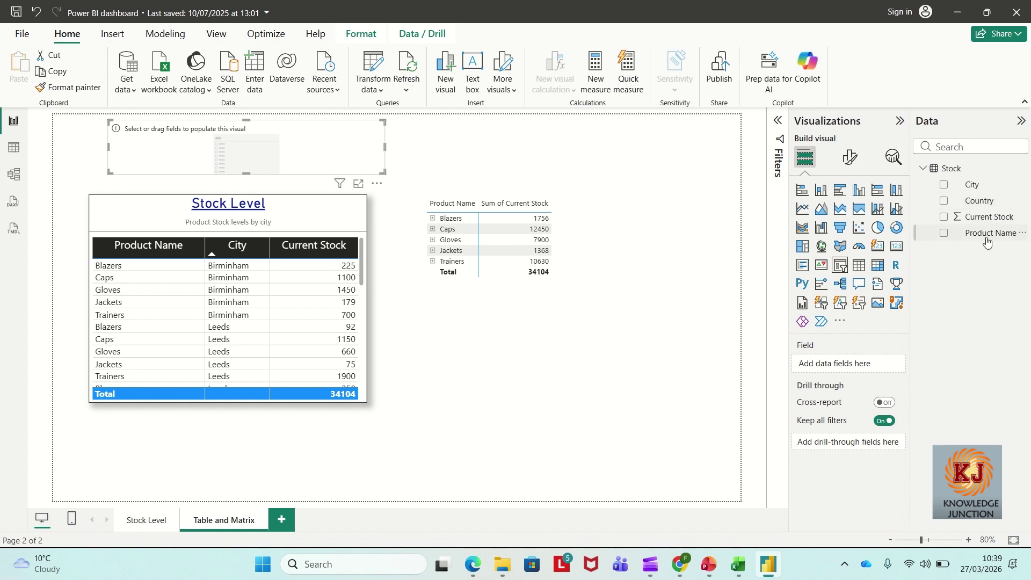
left_click_drag(988, 233, 854, 371)
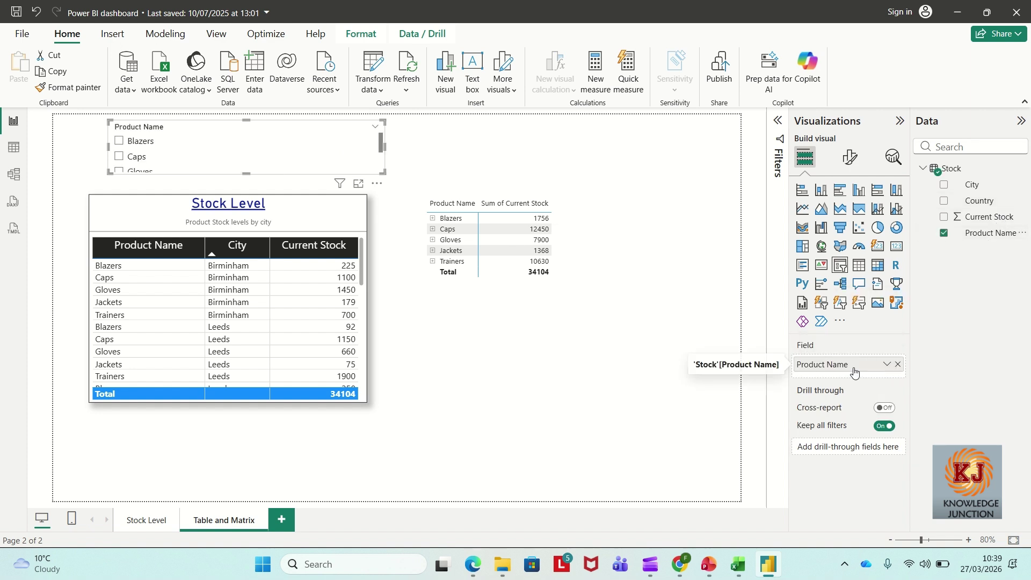
Turn on single select for the Product Name slicer, keeping the vertical list style.
left_click(850, 156)
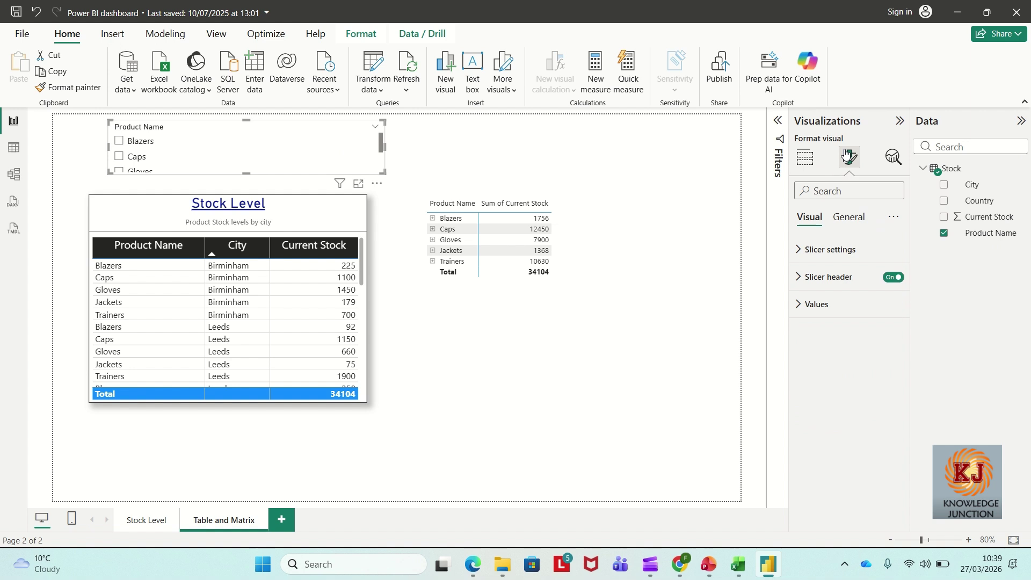
left_click(823, 244)
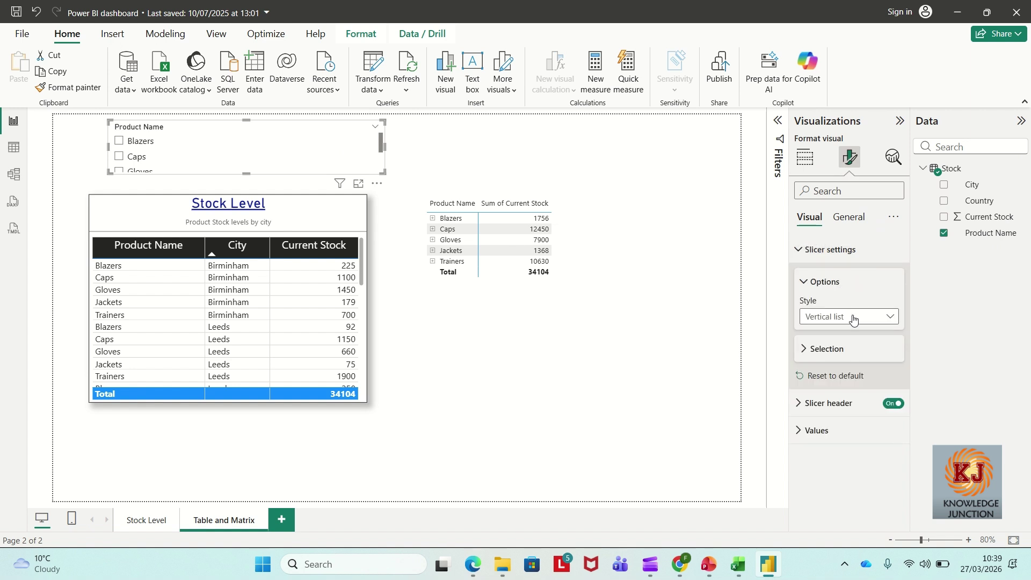
left_click(854, 317)
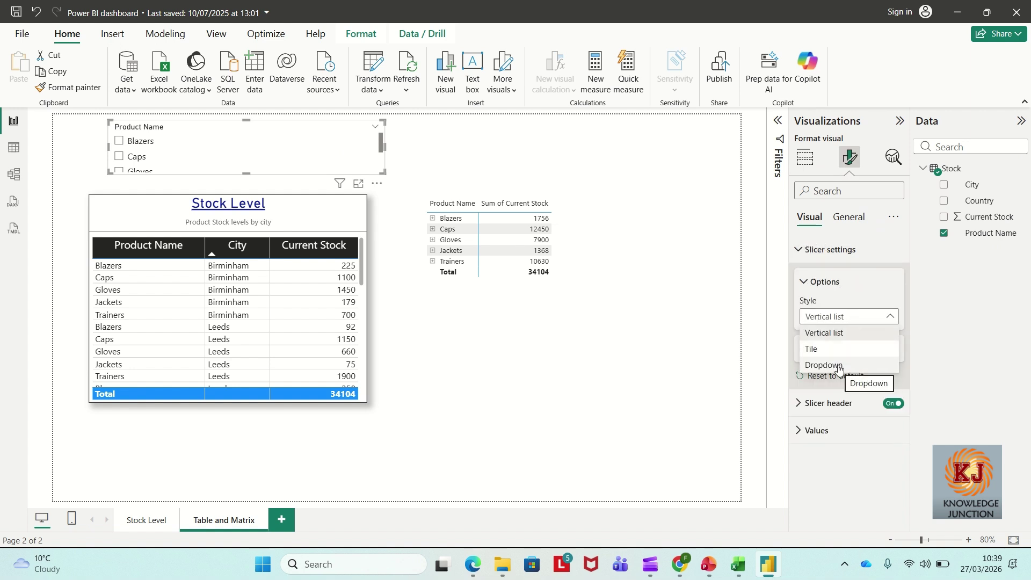
left_click(472, 196)
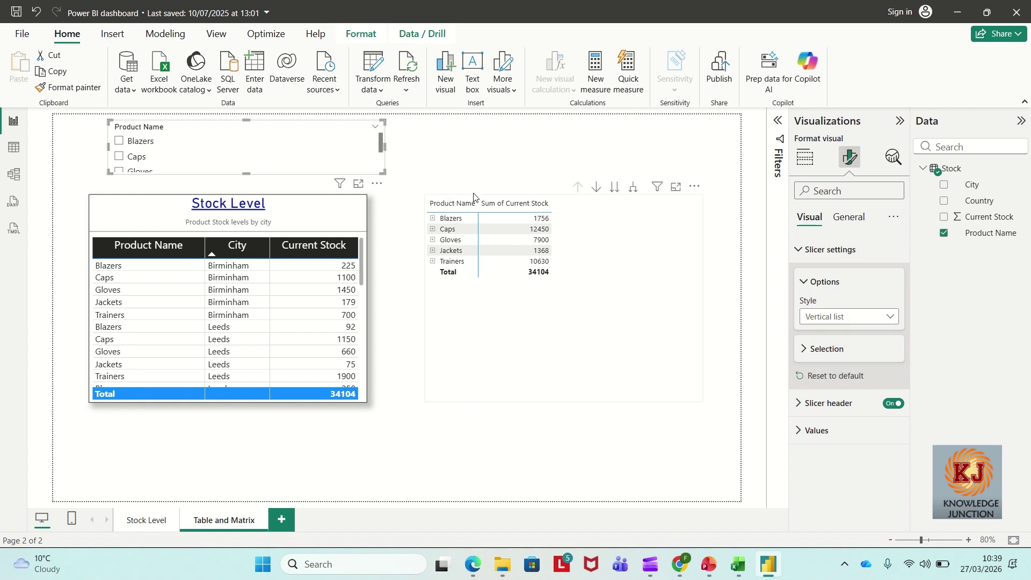
left_click(859, 216)
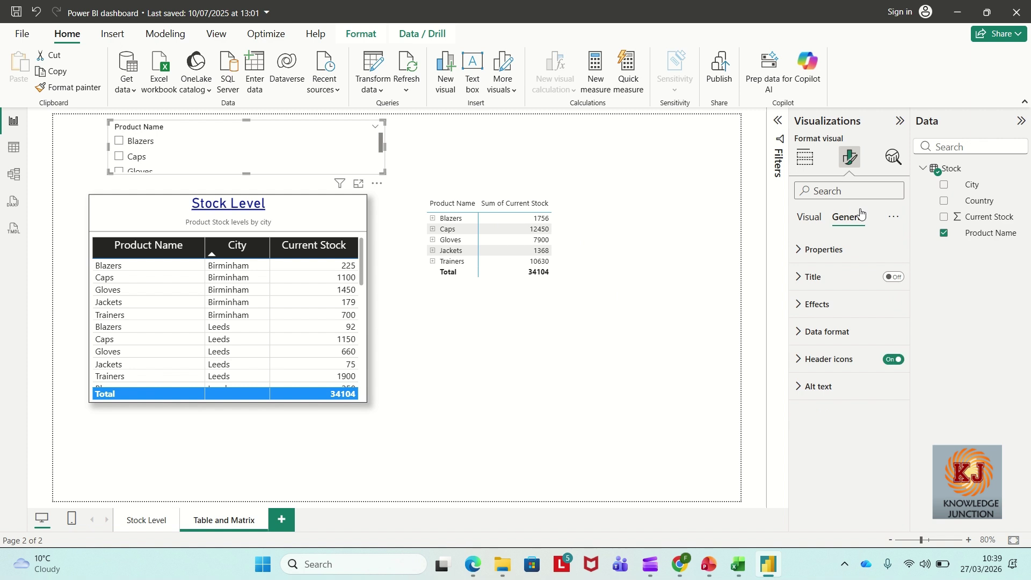
left_click(810, 219)
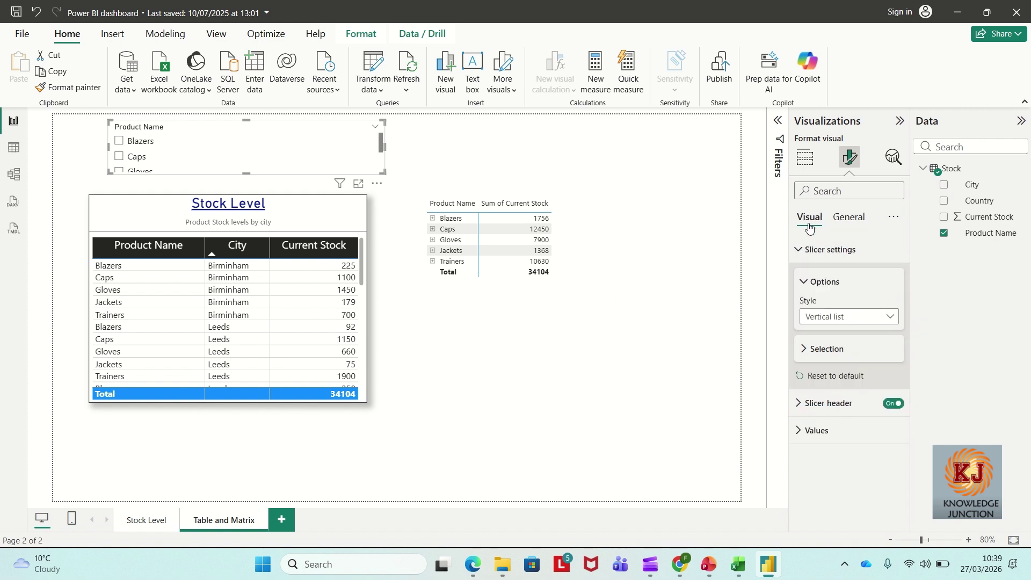
left_click(805, 353)
left_click(888, 368)
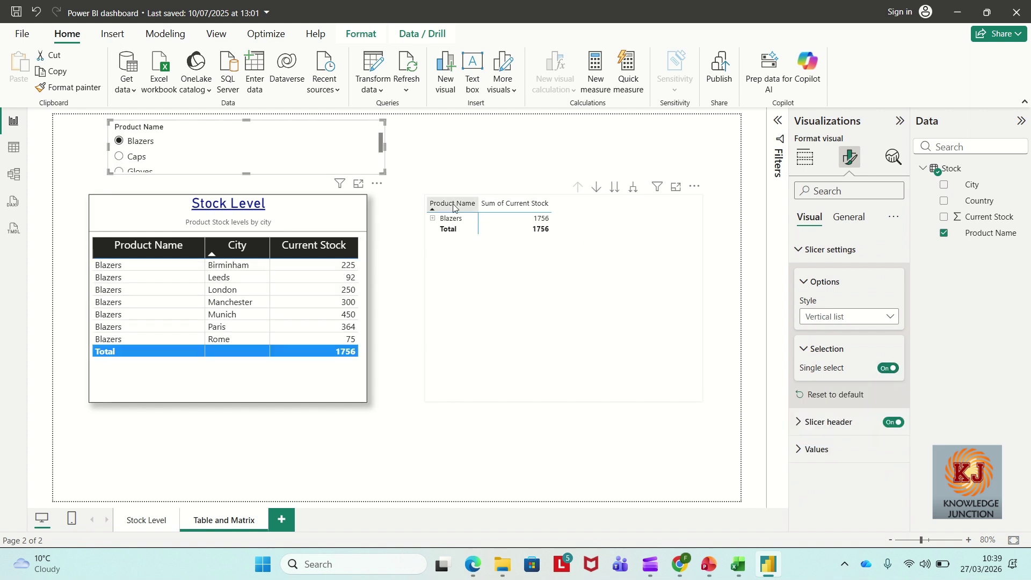
Shorten the matrix visual to about half its height by raising its lower edge.
left_click(566, 389)
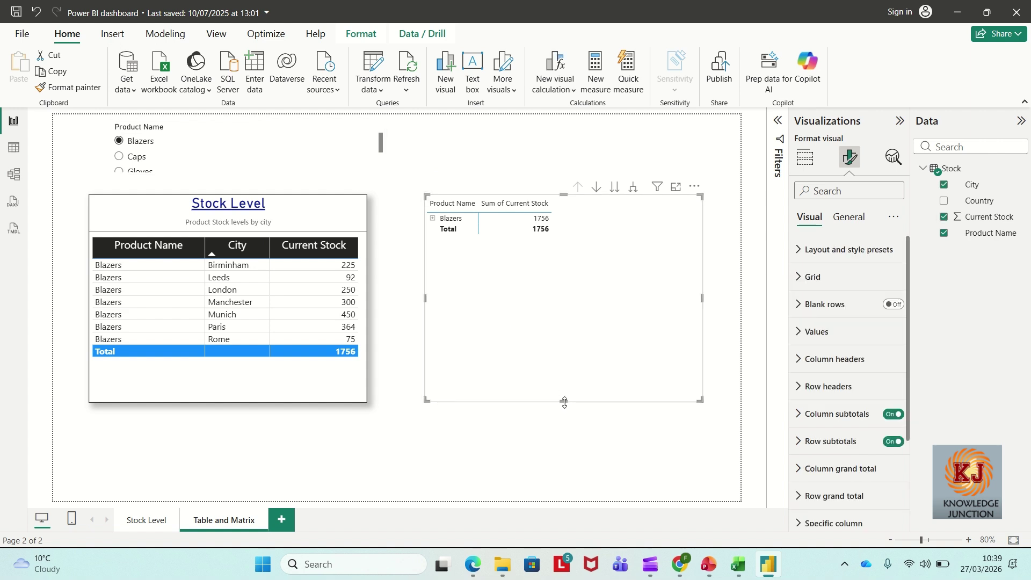
left_click_drag(563, 402, 556, 304)
right_click(556, 304)
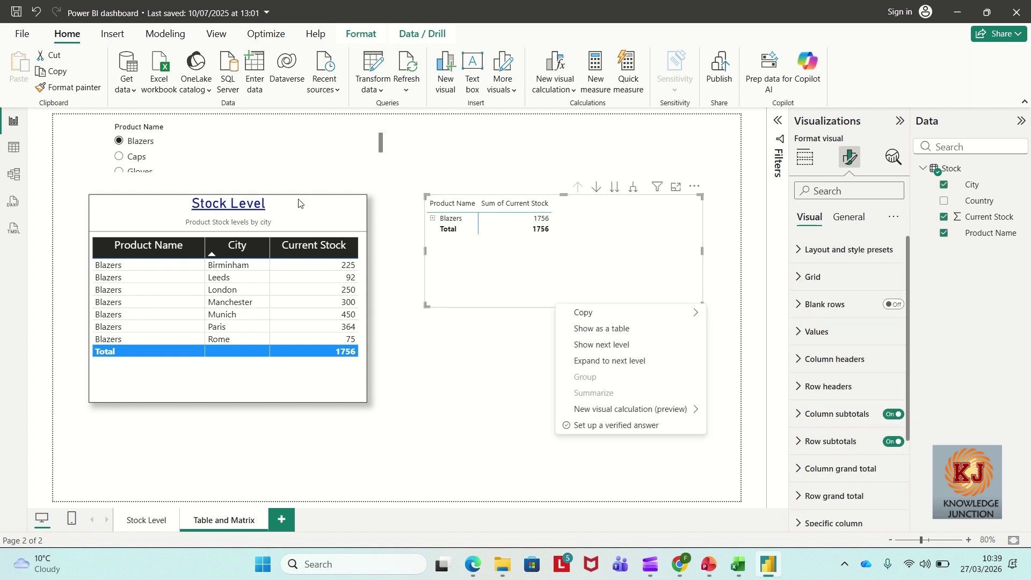
Delete the Stock Level table from the Table and Matrix page.
left_click(311, 229)
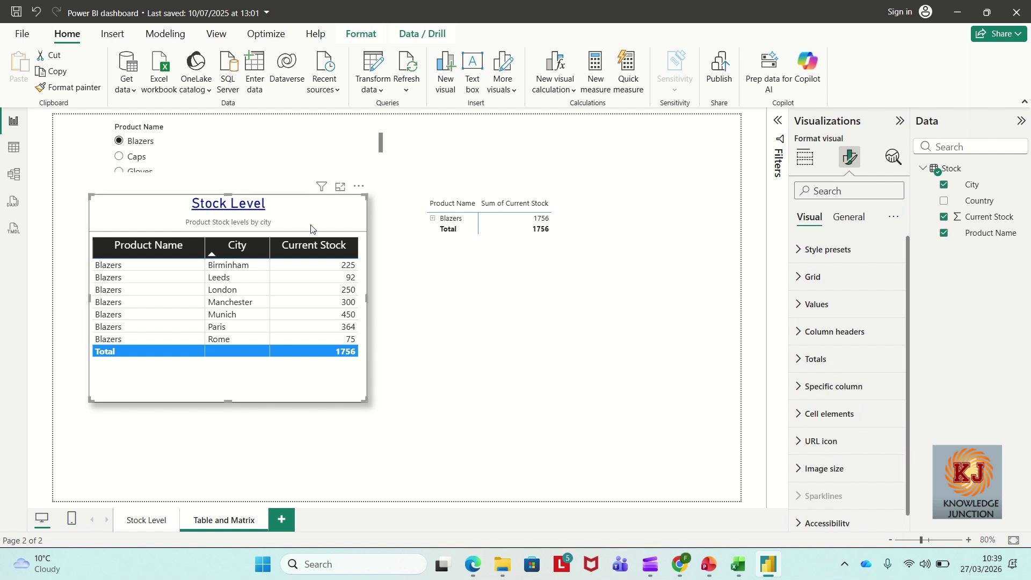
left_click(471, 264)
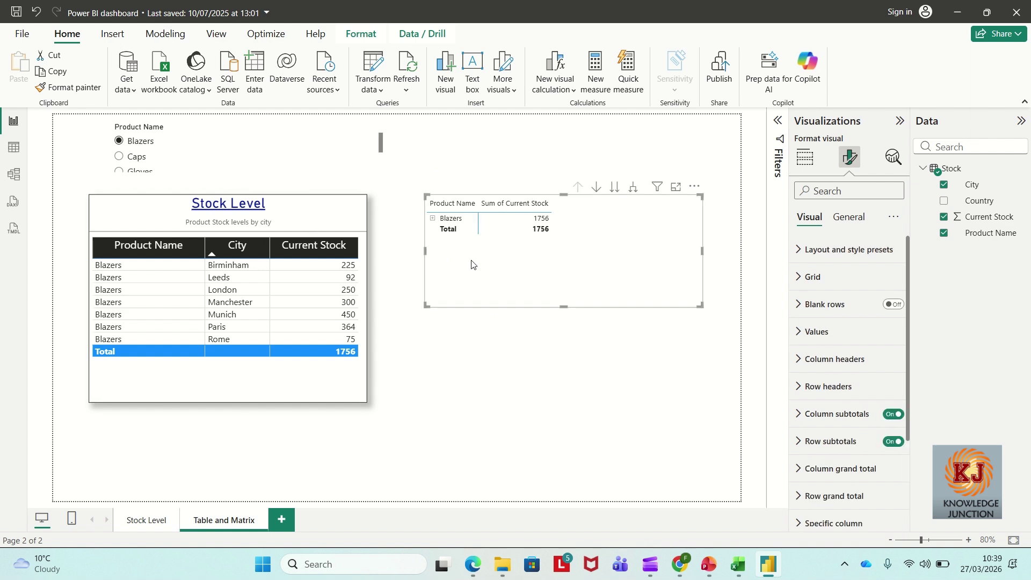
left_click(298, 387)
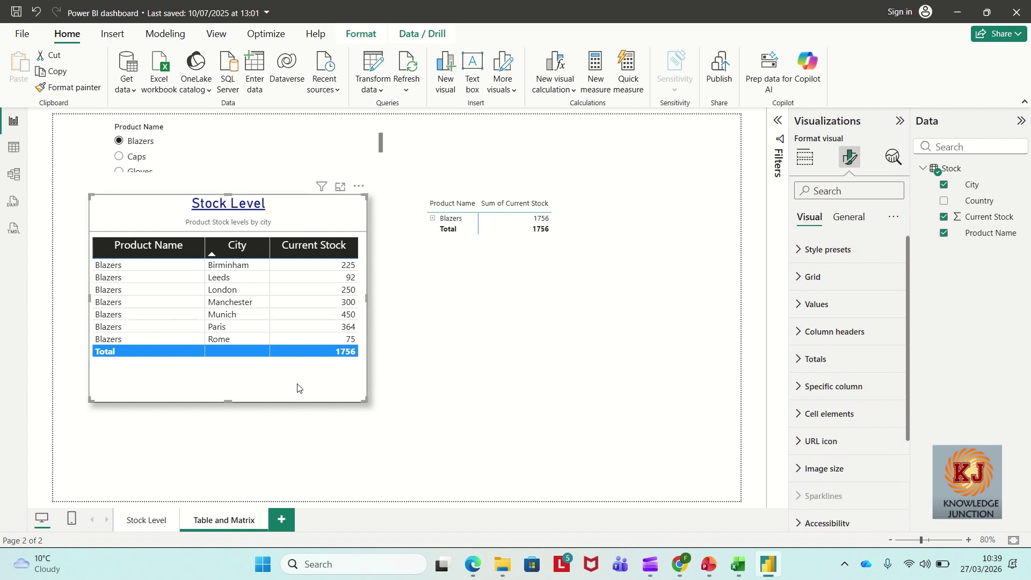
key("Delete")
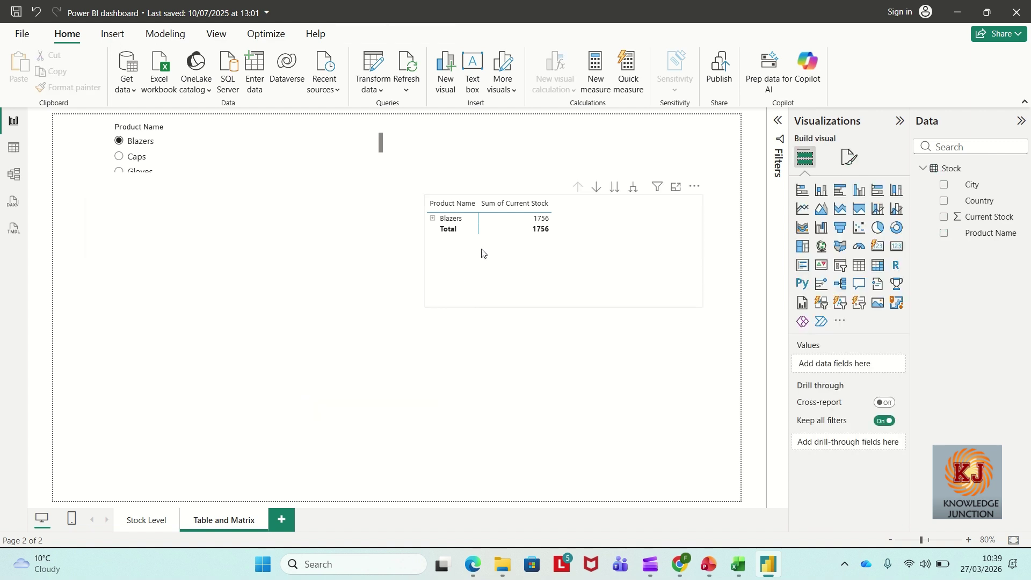
Move the matrix to the lower-left area of the page, below the Product Name slicer, and select the slicer.
left_click(610, 218)
left_click(207, 260)
left_click(541, 252)
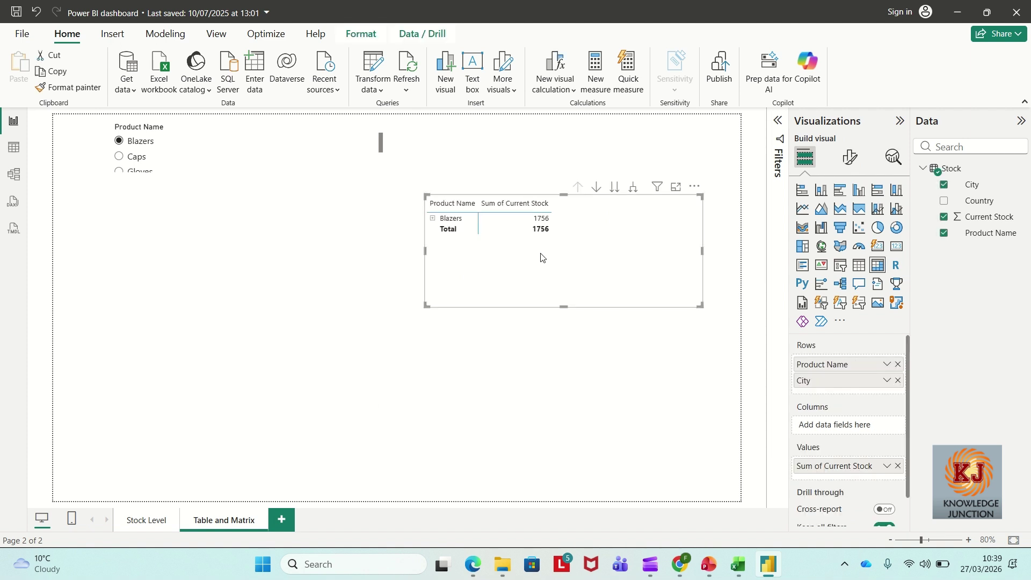
left_click_drag(540, 252, 210, 381)
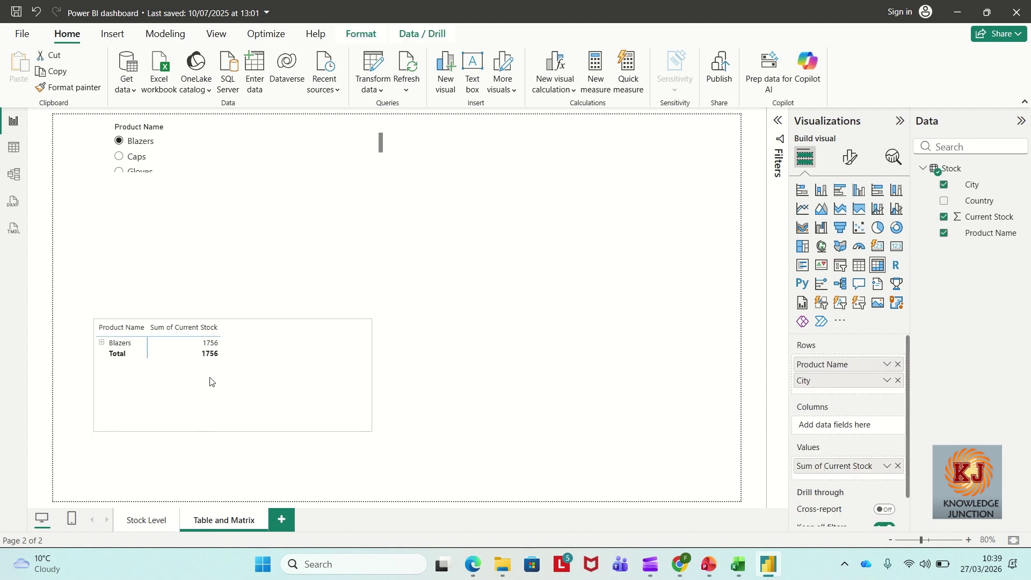
left_click(354, 142)
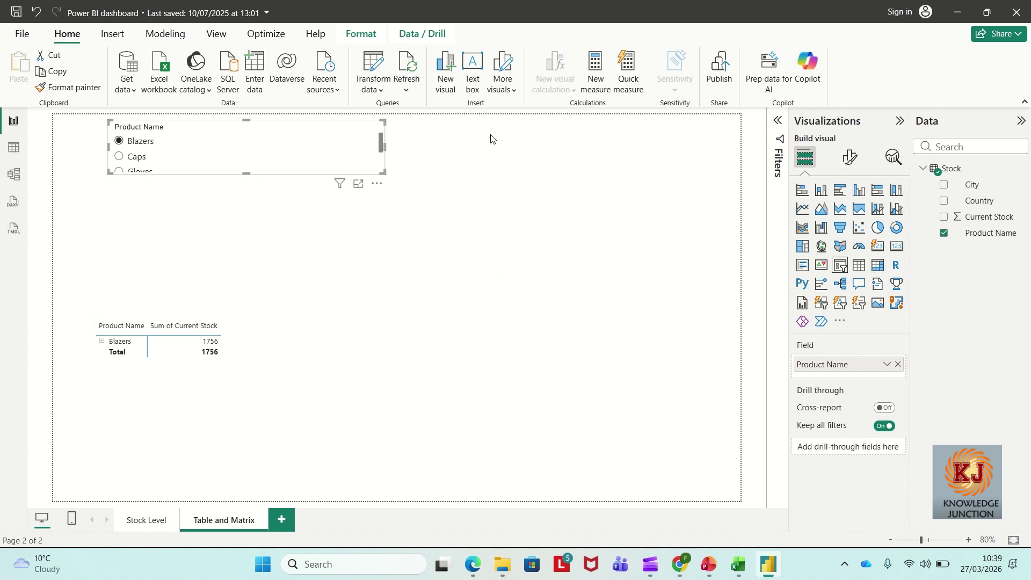
Set the Product Name slicer's style to Tile and widen it across most of the page.
left_click(849, 157)
left_click(798, 257)
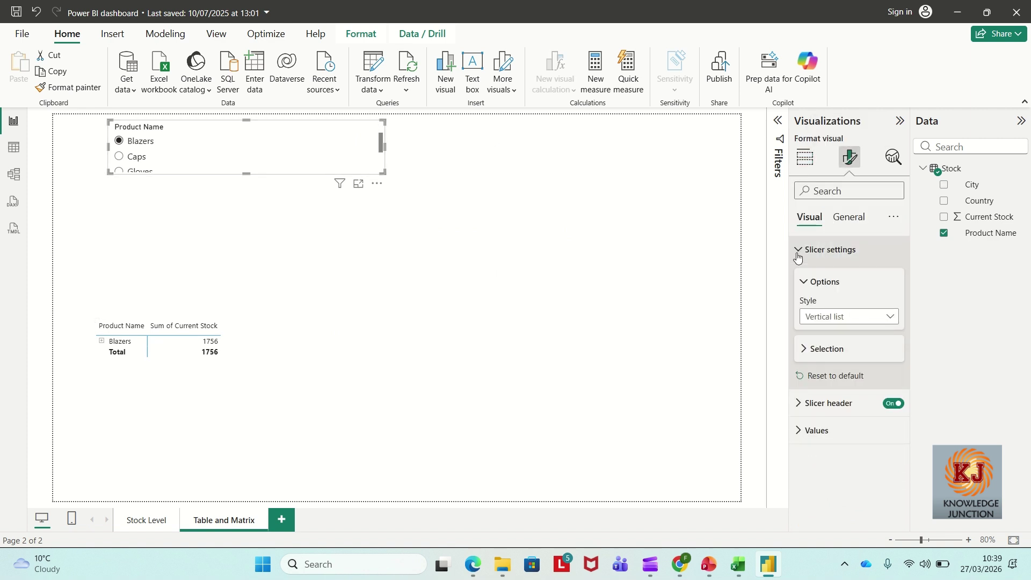
left_click(829, 316)
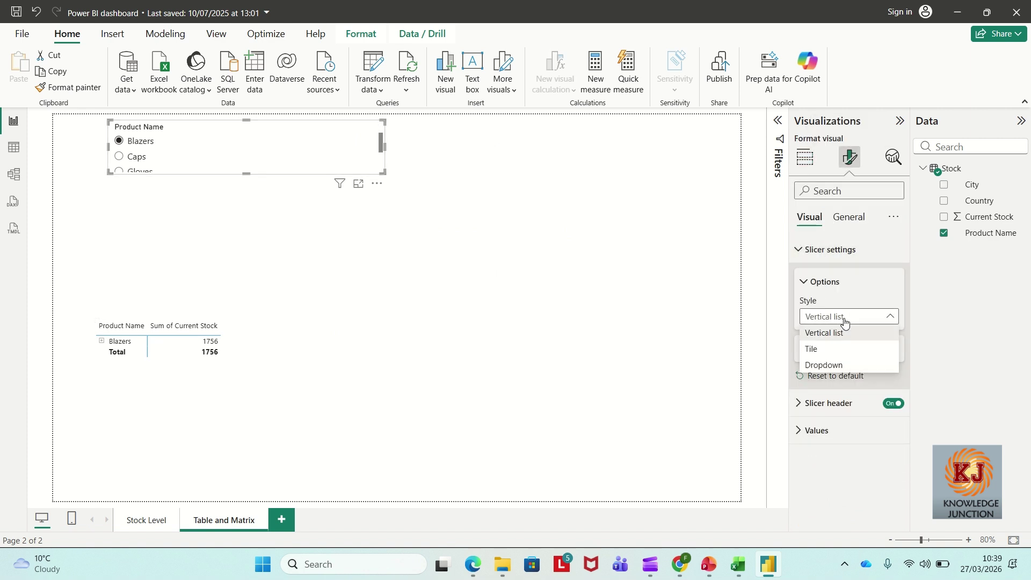
left_click(831, 352)
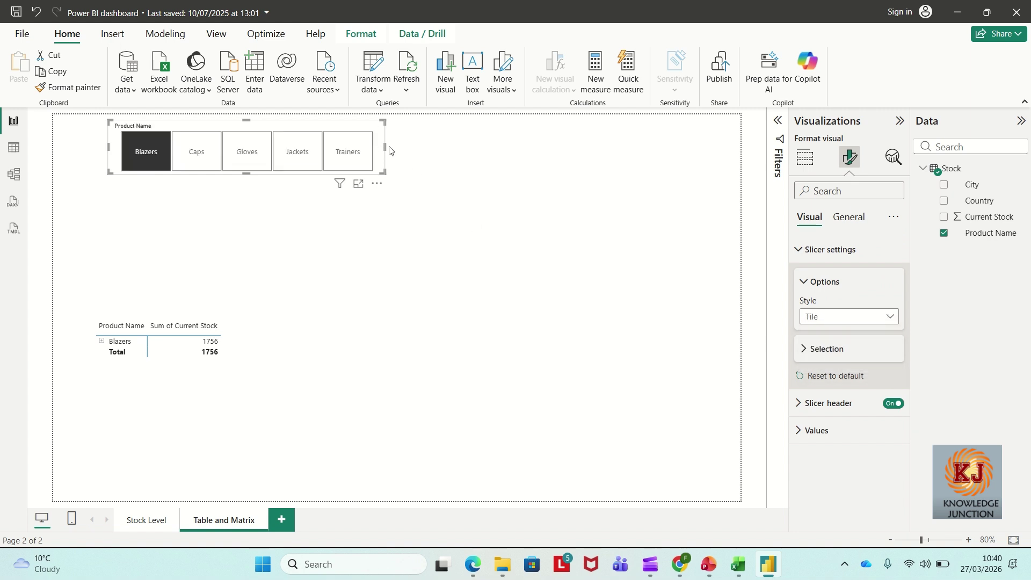
left_click_drag(384, 148, 695, 146)
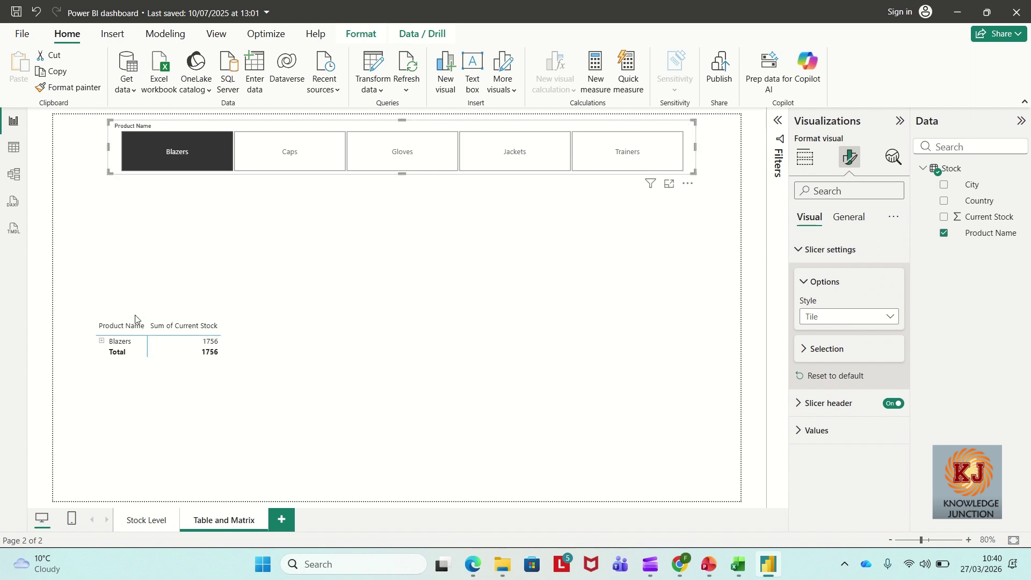
Move the matrix directly beneath the Product Name slicer and filter it by different products, finishing with Blazers.
left_click_drag(242, 321, 267, 203)
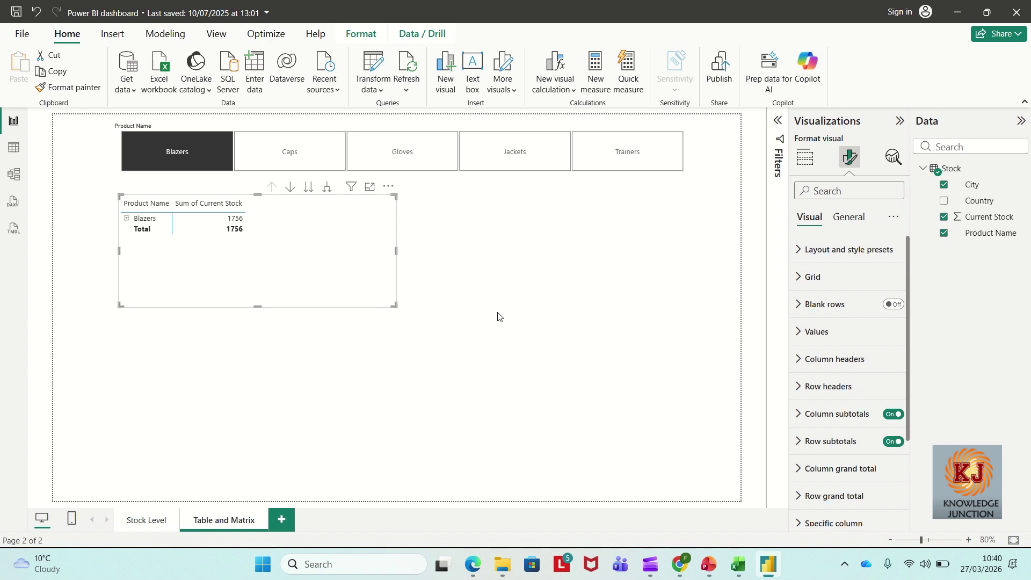
left_click(291, 170)
left_click(403, 153)
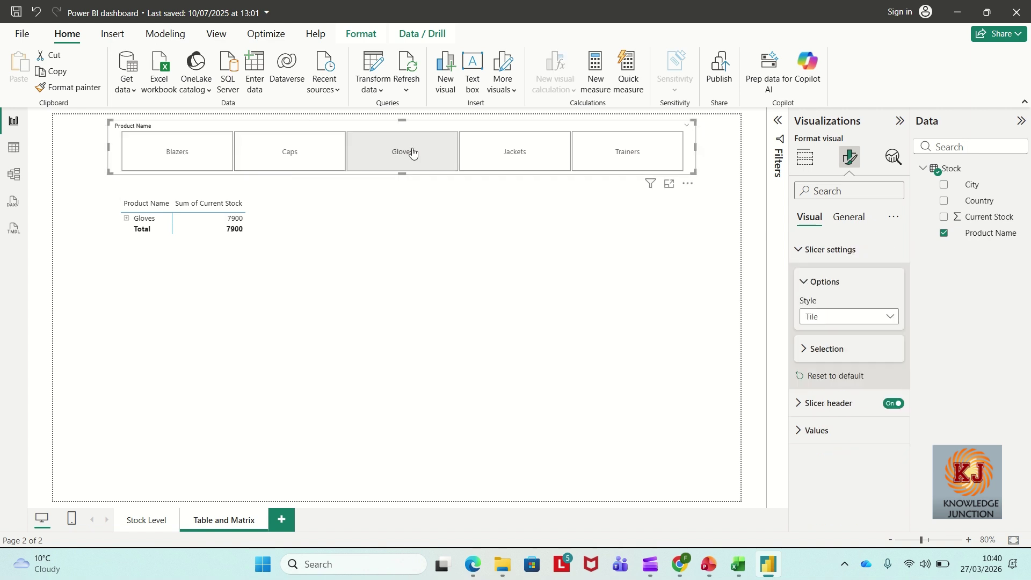
left_click(527, 159)
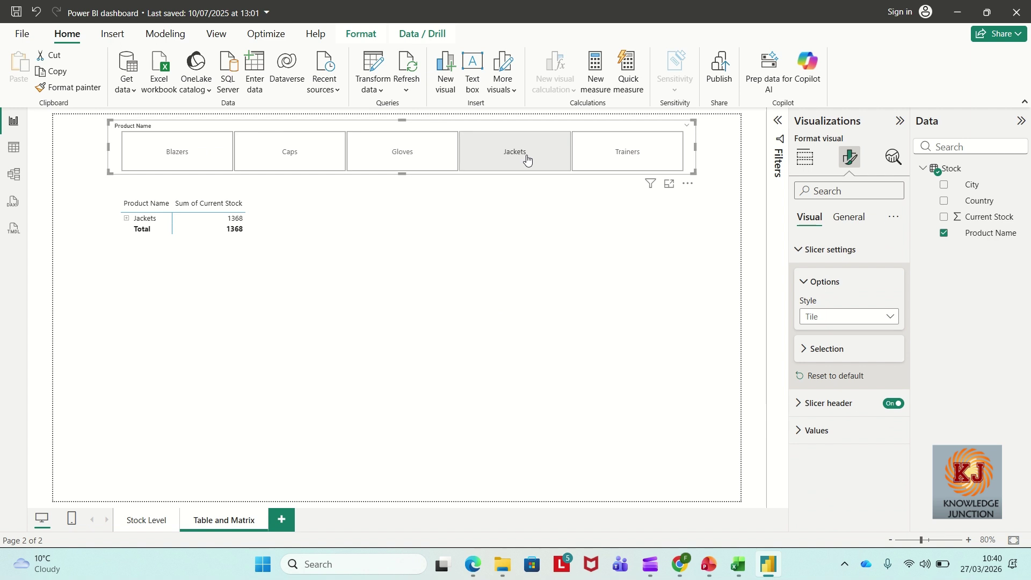
left_click(626, 159)
left_click(161, 166)
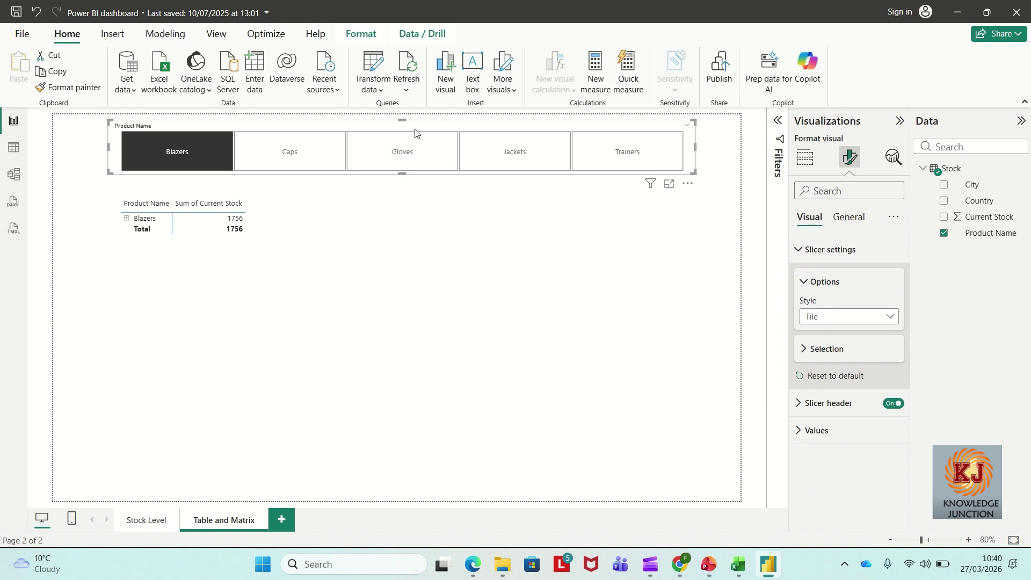
Delete the Product Name slicer from the page and select the matrix.
key("Delete")
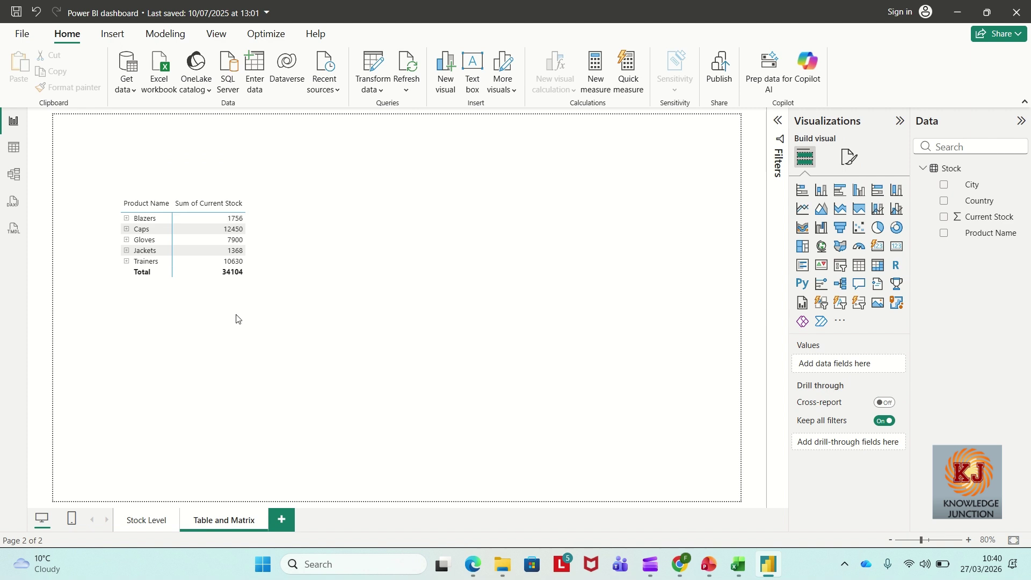
left_click(269, 291)
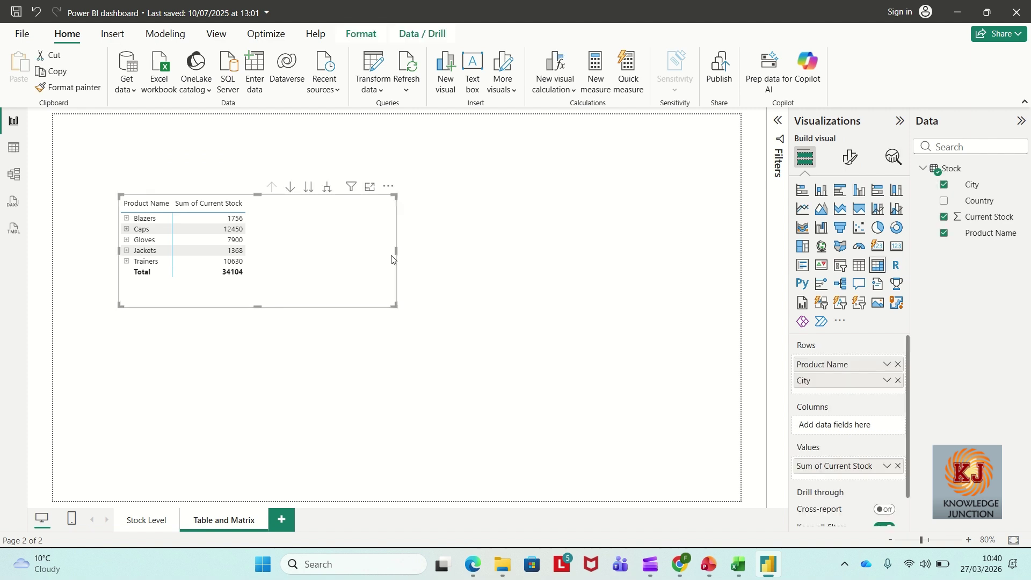
left_click(856, 164)
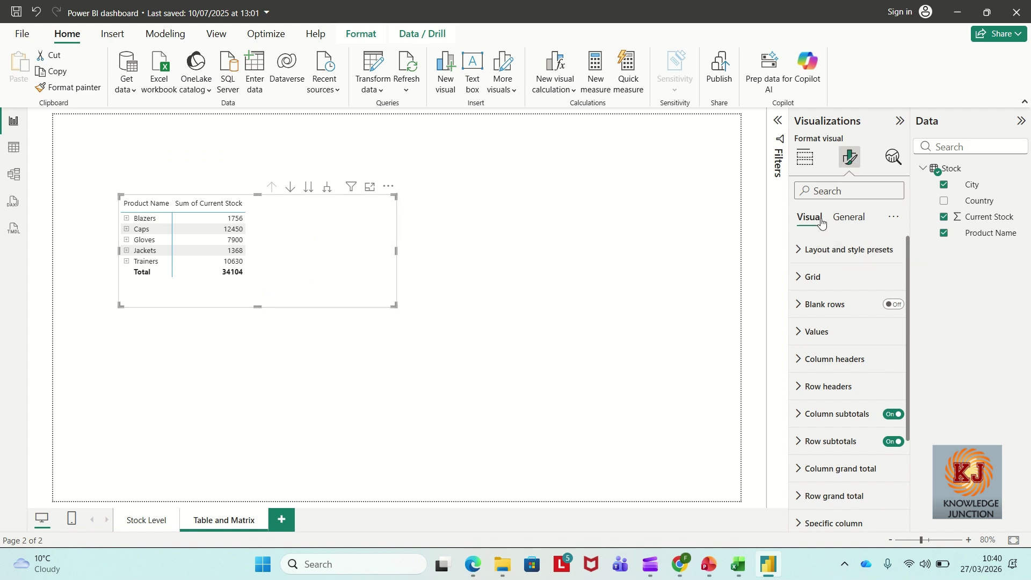
scroll(846, 417, "down", 2)
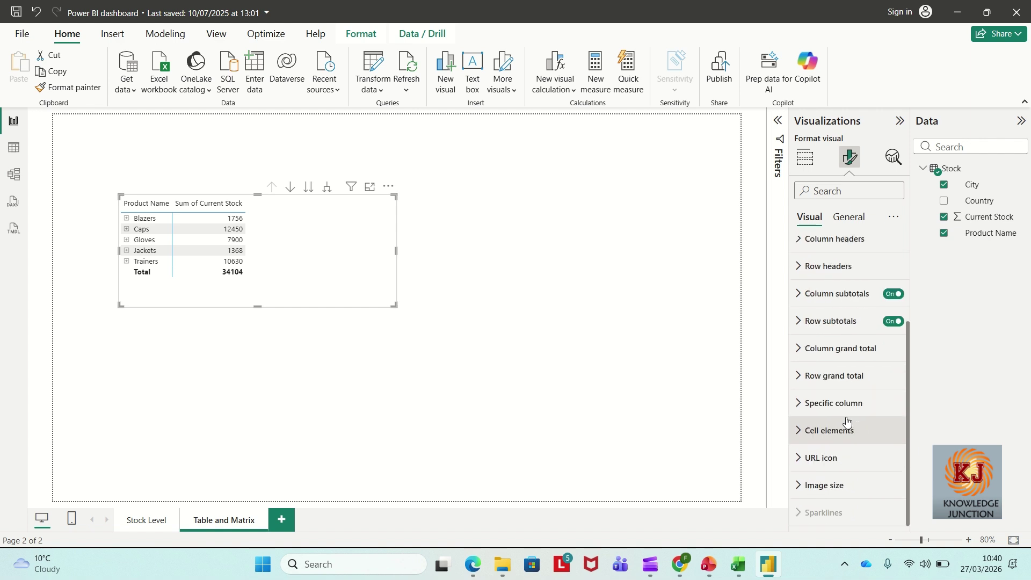
scroll(847, 422, "up", 3)
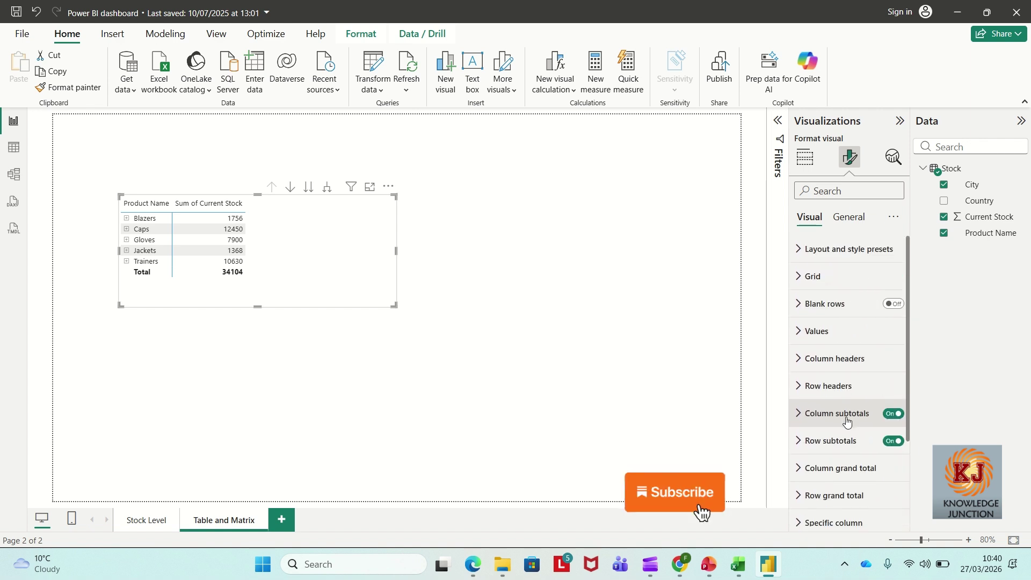
scroll(847, 422, "down", 1)
scroll(847, 421, "up", 1)
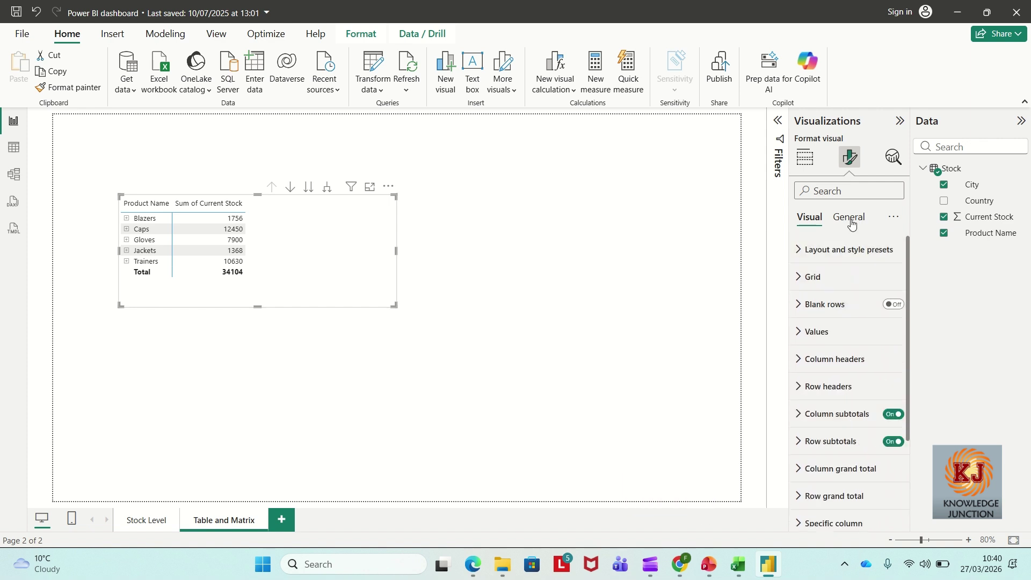
left_click(804, 162)
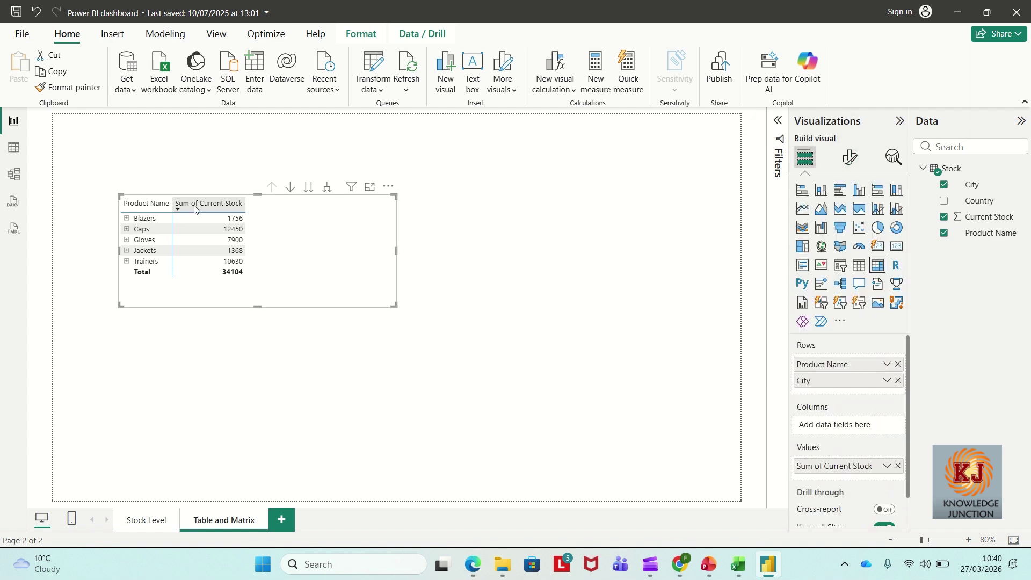
Set the matrix column headers' text color to dark blue and their font size to 16.
left_click(849, 157)
scroll(819, 347, "down", 1)
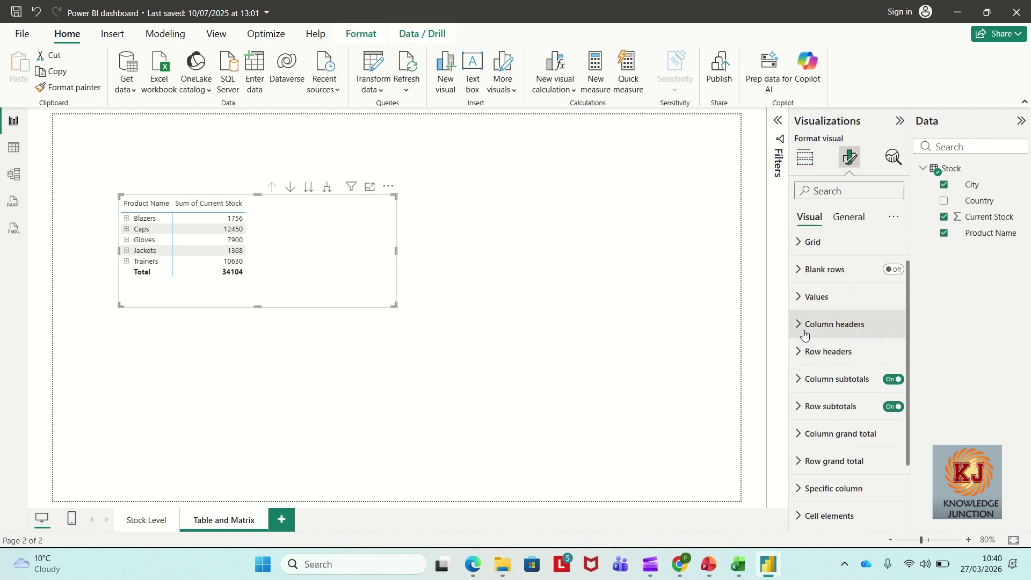
left_click(799, 328)
scroll(833, 366, "down", 1)
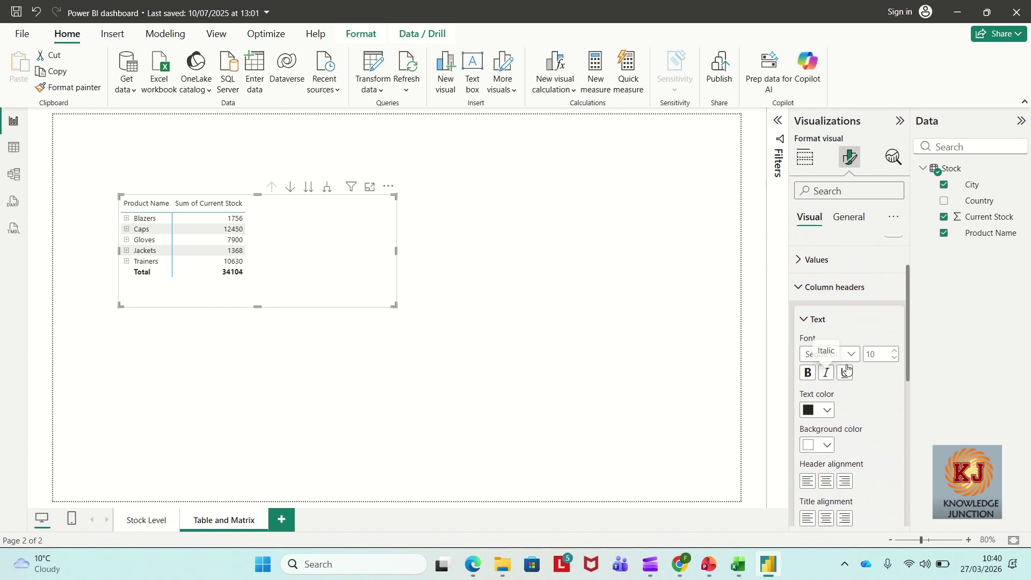
left_click(827, 410)
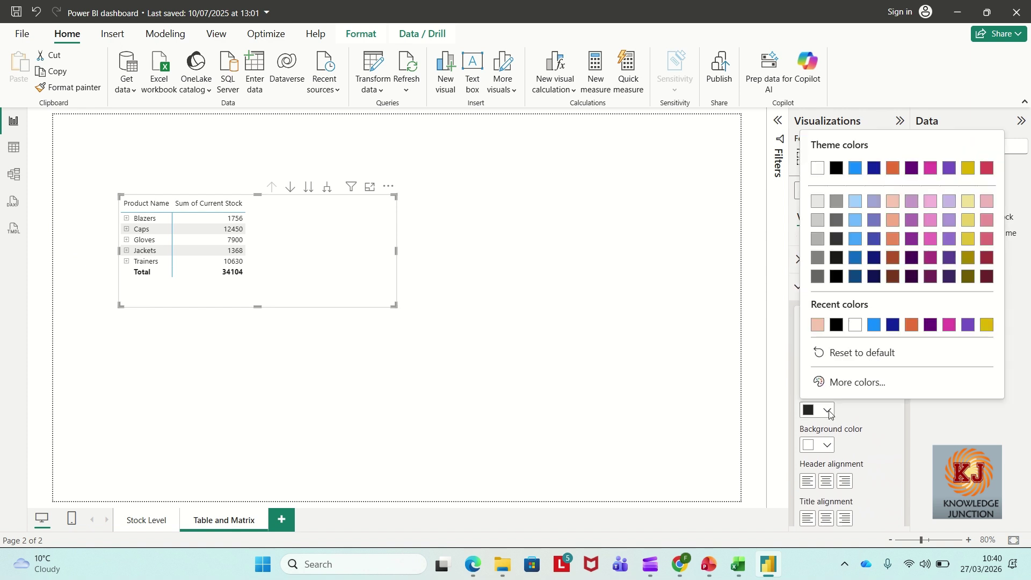
left_click(892, 325)
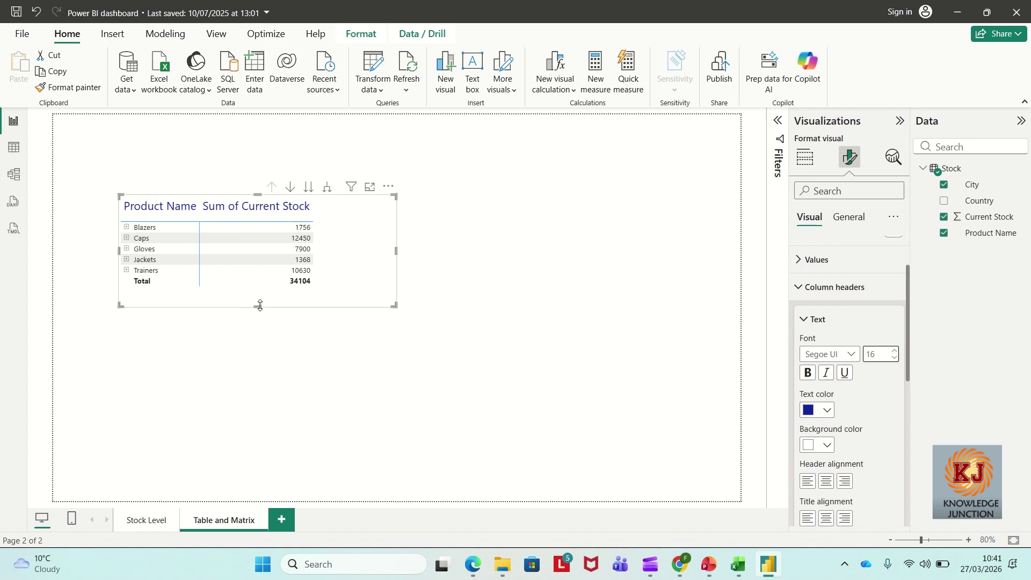
Enlarge the matrix downward and to the right, and widen its Product Name and Sum of Current Stock columns.
left_click_drag(260, 305, 250, 407)
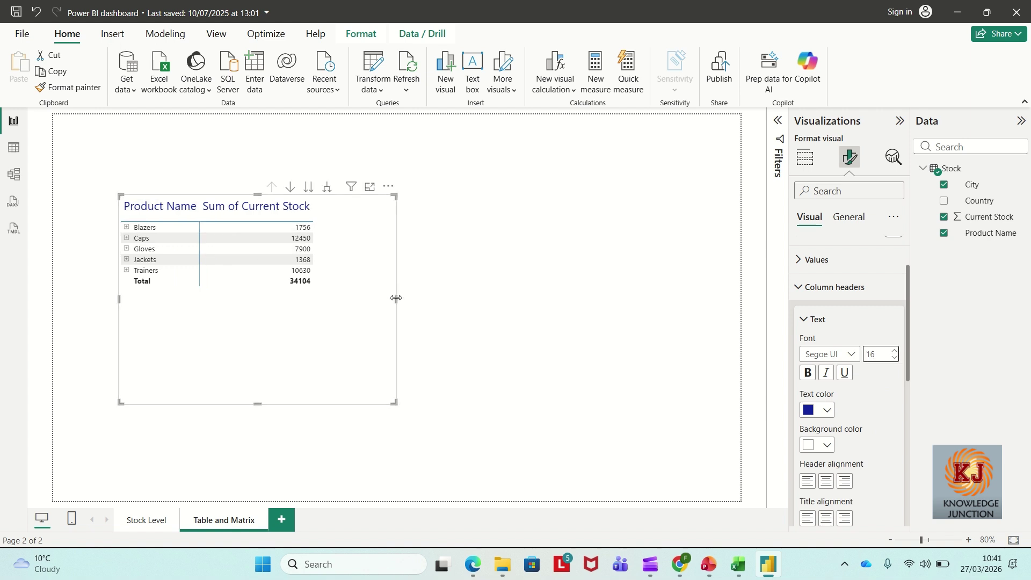
left_click_drag(397, 299, 527, 307)
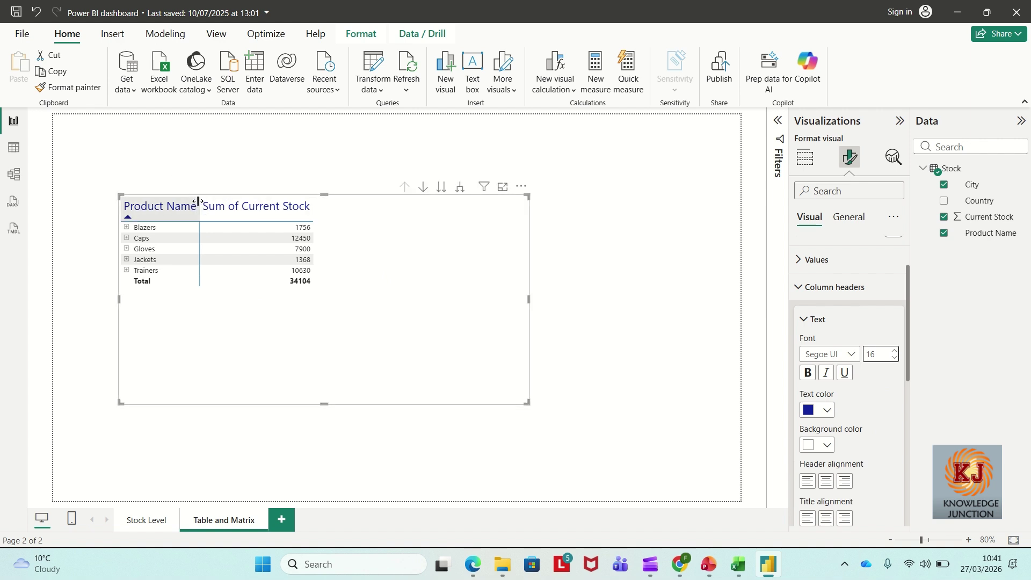
left_click_drag(197, 202, 264, 202)
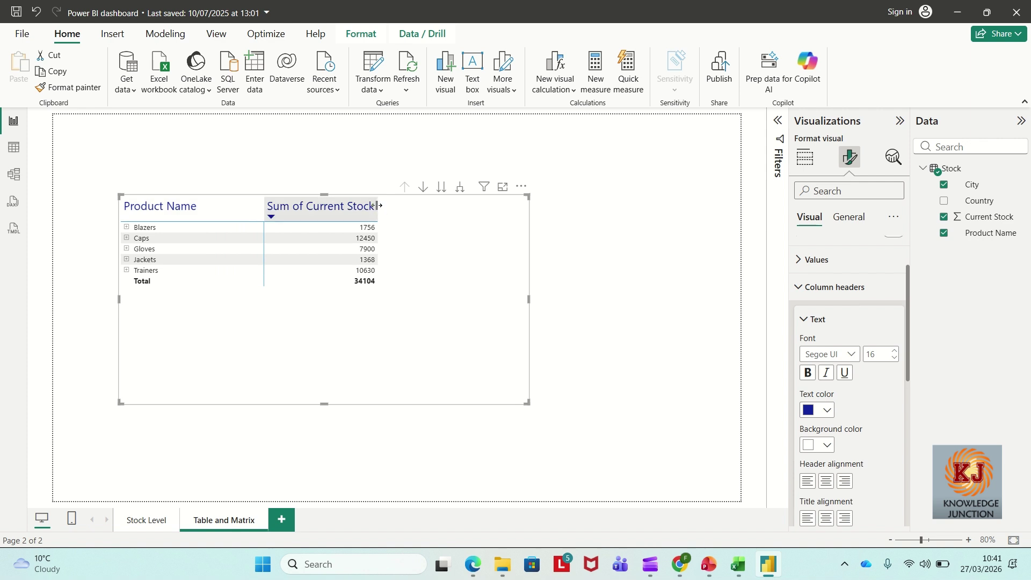
left_click_drag(377, 205, 445, 207)
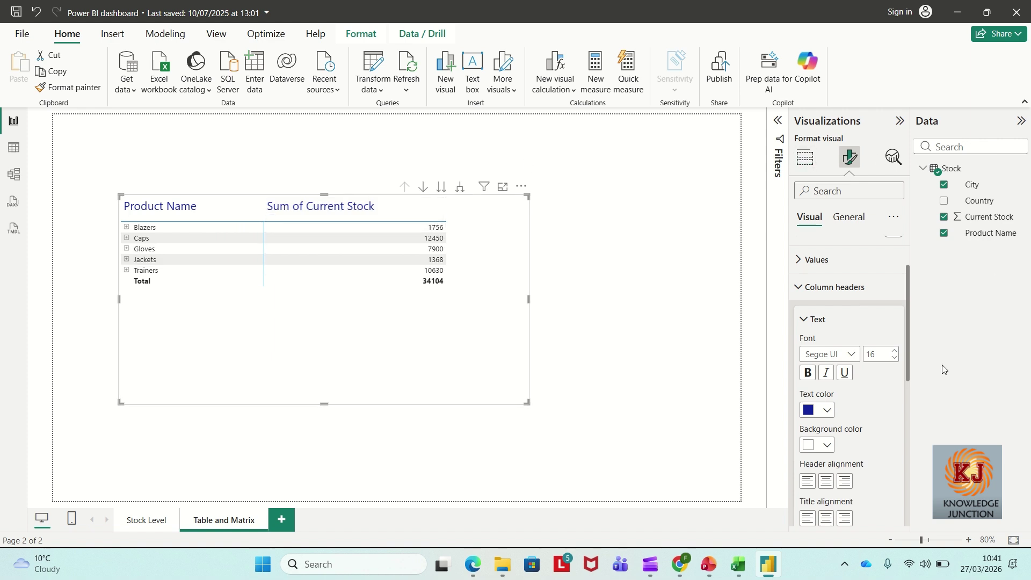
Try Country as an additional matrix value, expand and collapse the Blazers row, and remove Country from the values.
left_click(805, 157)
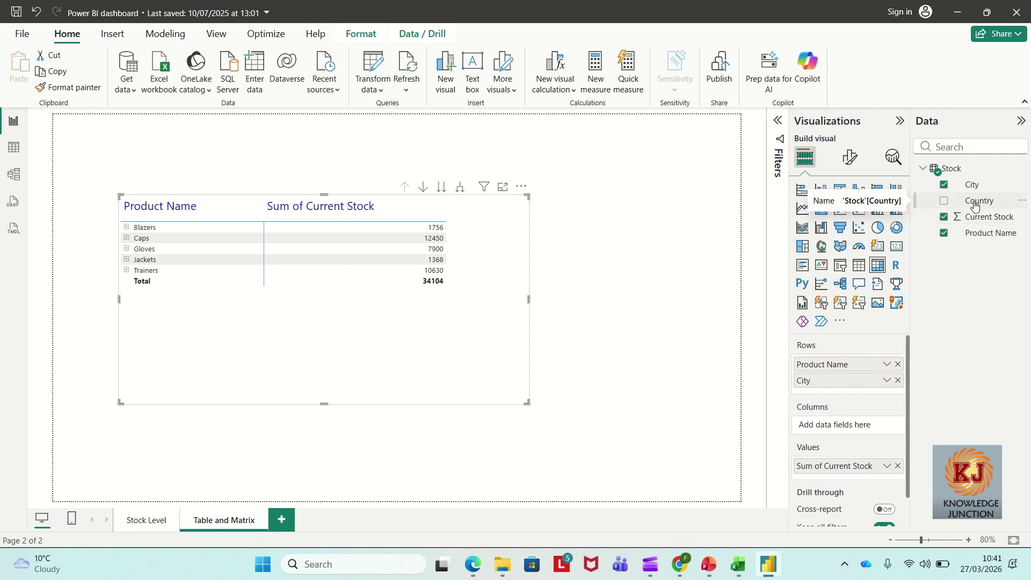
left_click_drag(976, 206, 865, 467)
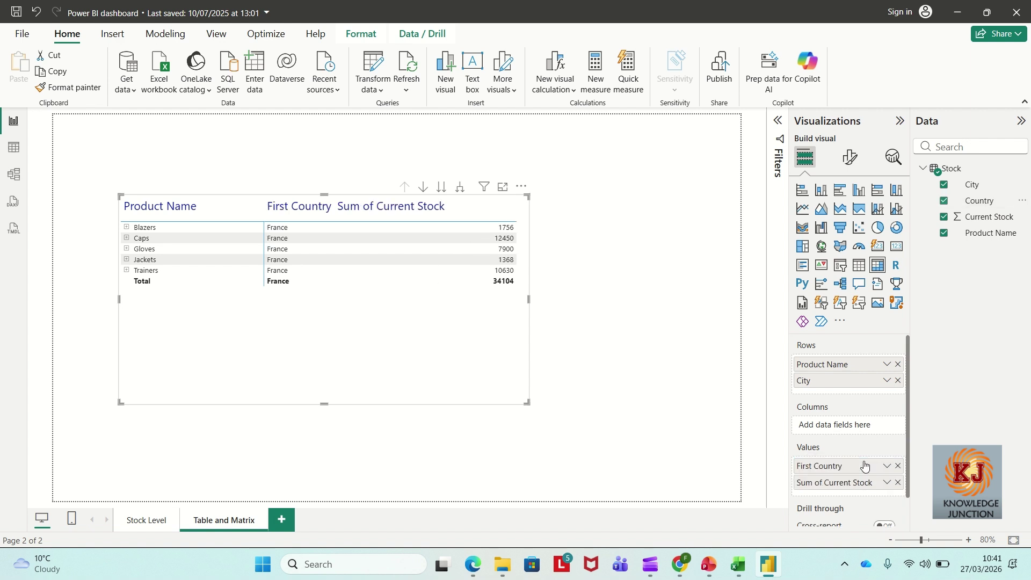
left_click(127, 228)
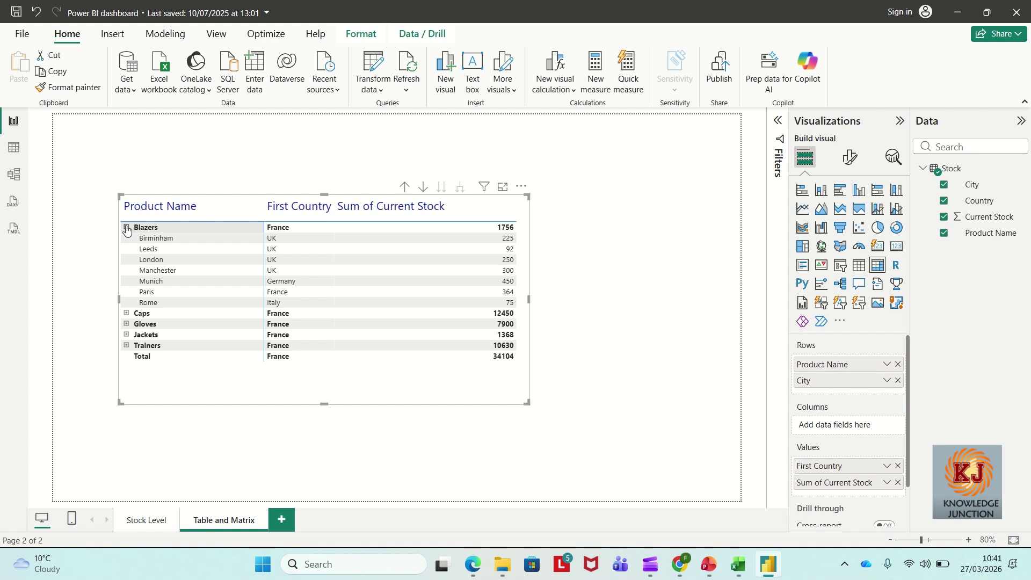
left_click(127, 228)
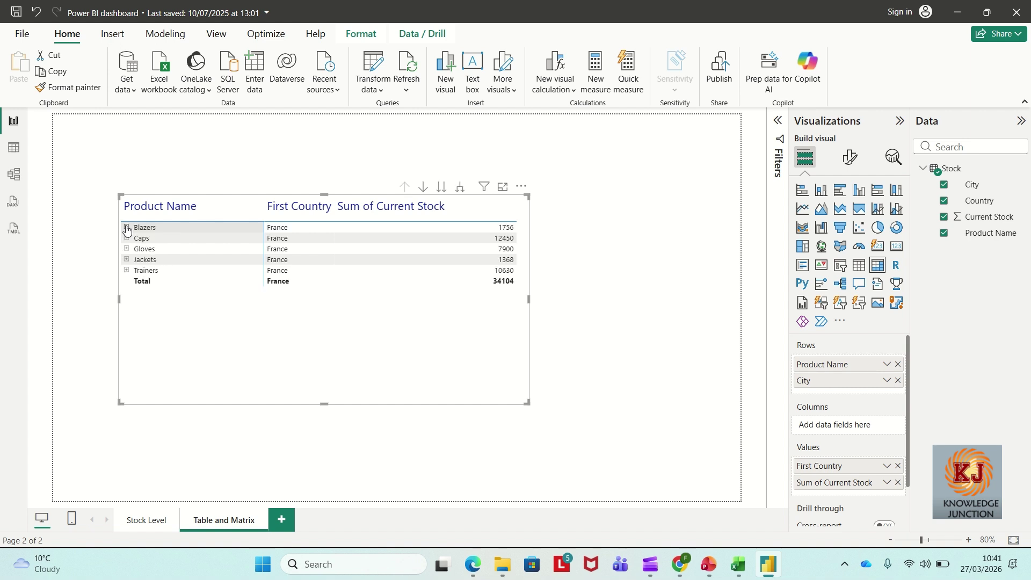
left_click(898, 466)
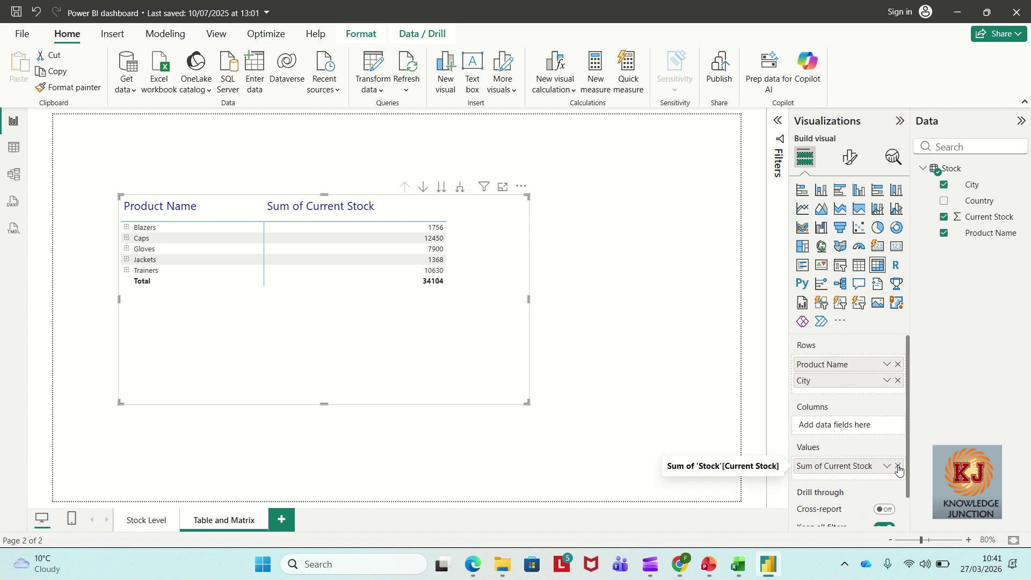
Format the matrix's row subtotal values with a light orange text color and a medium blue background.
left_click(851, 159)
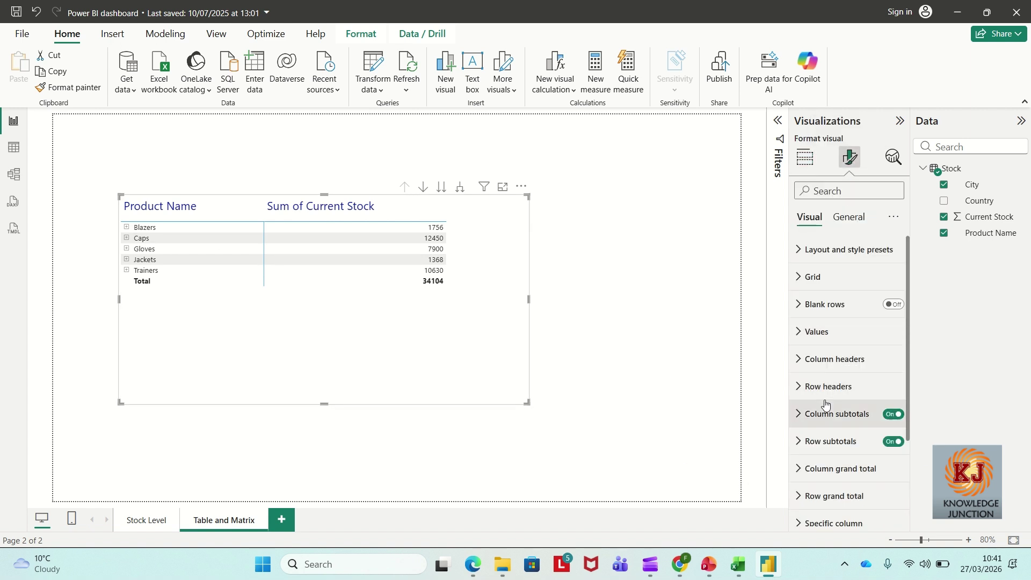
scroll(826, 405, "down", 2)
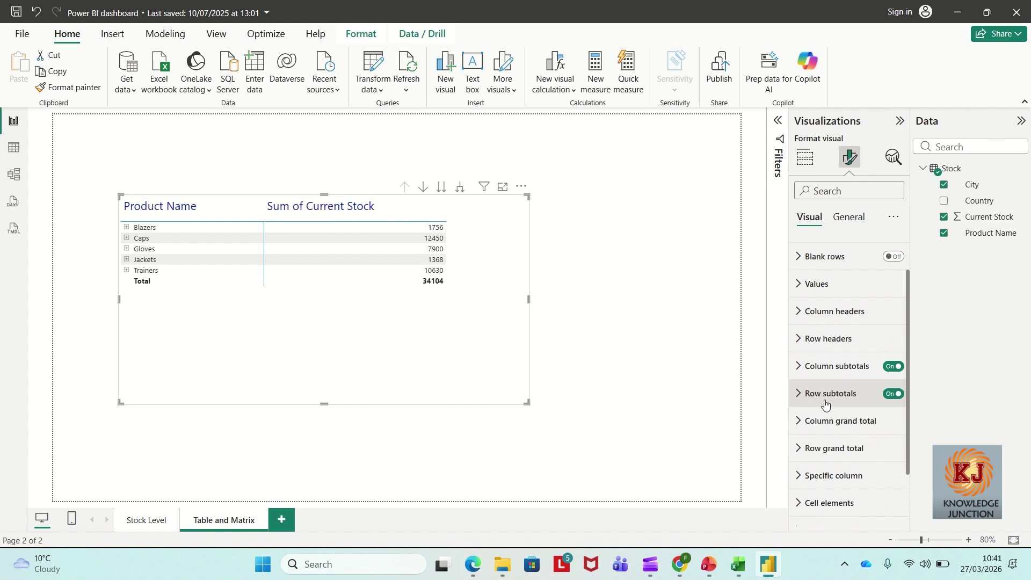
scroll(826, 406, "down", 1)
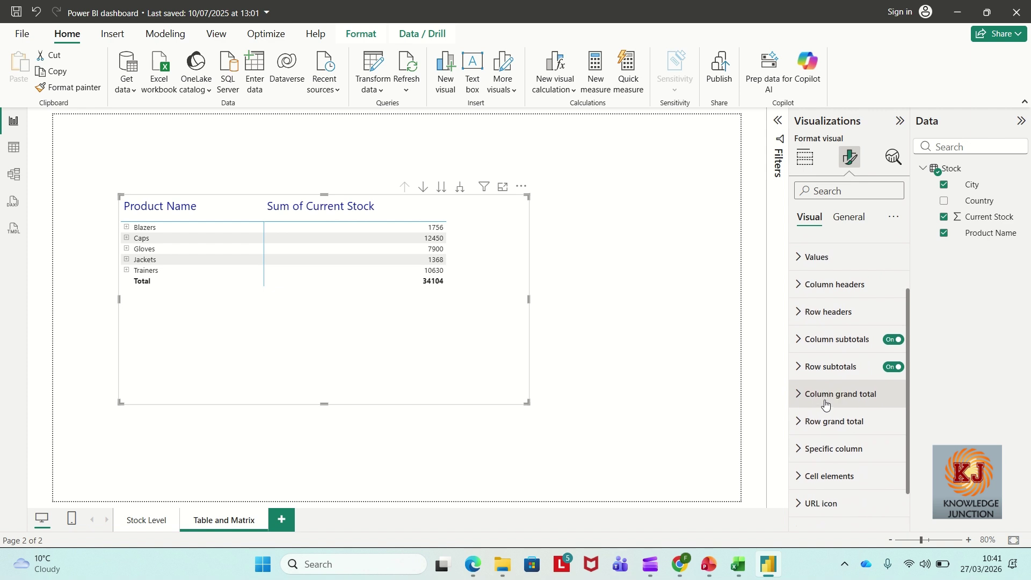
left_click(797, 370)
scroll(798, 370, "down", 6)
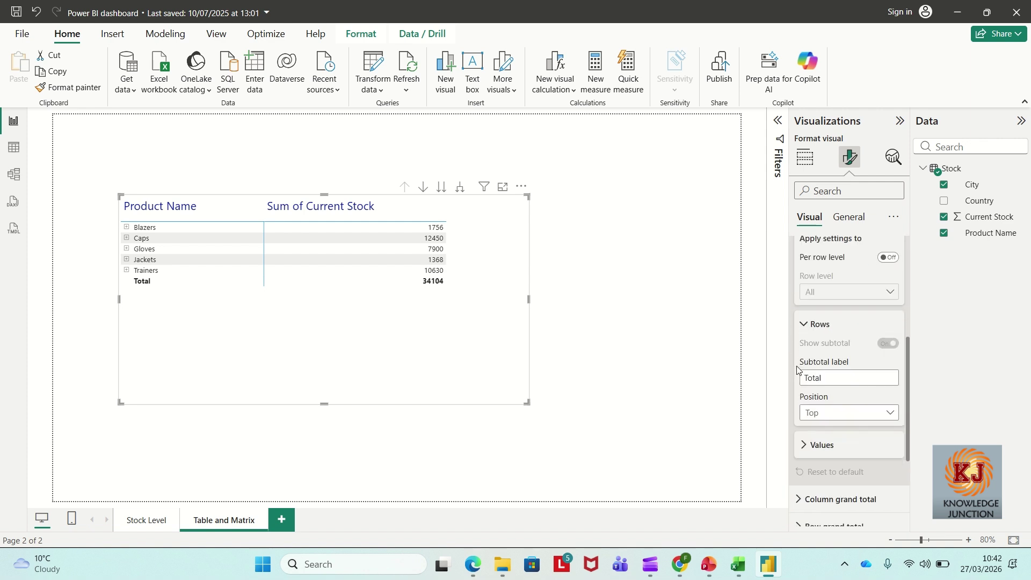
left_click(800, 445)
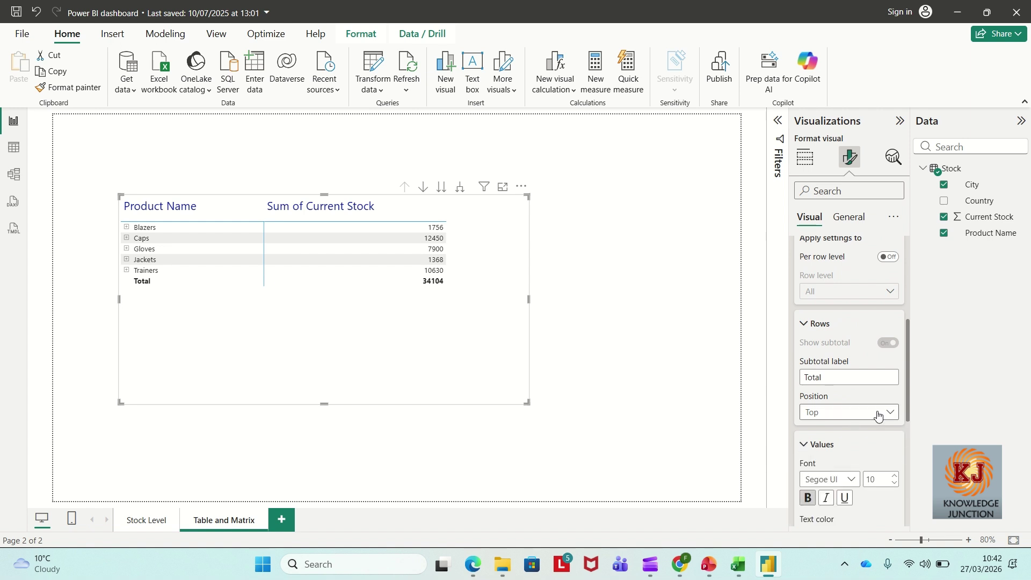
scroll(877, 414, "down", 4)
scroll(878, 411, "down", 3)
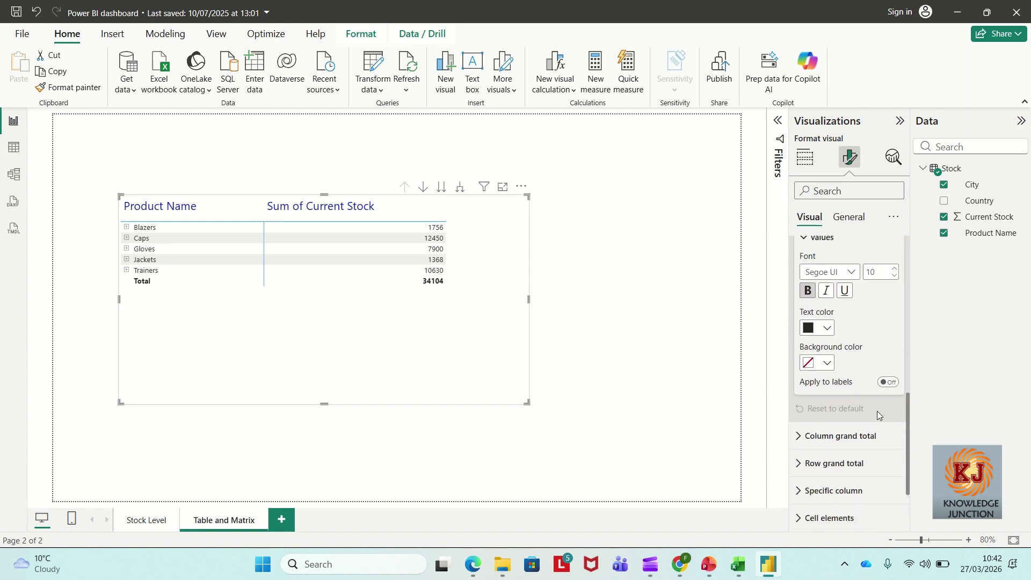
left_click(828, 327)
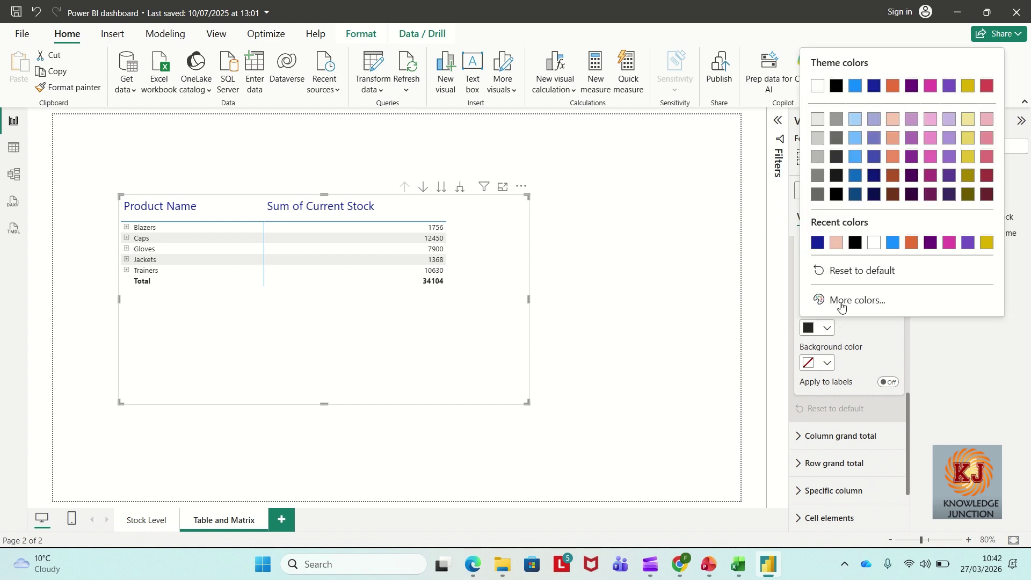
left_click(892, 138)
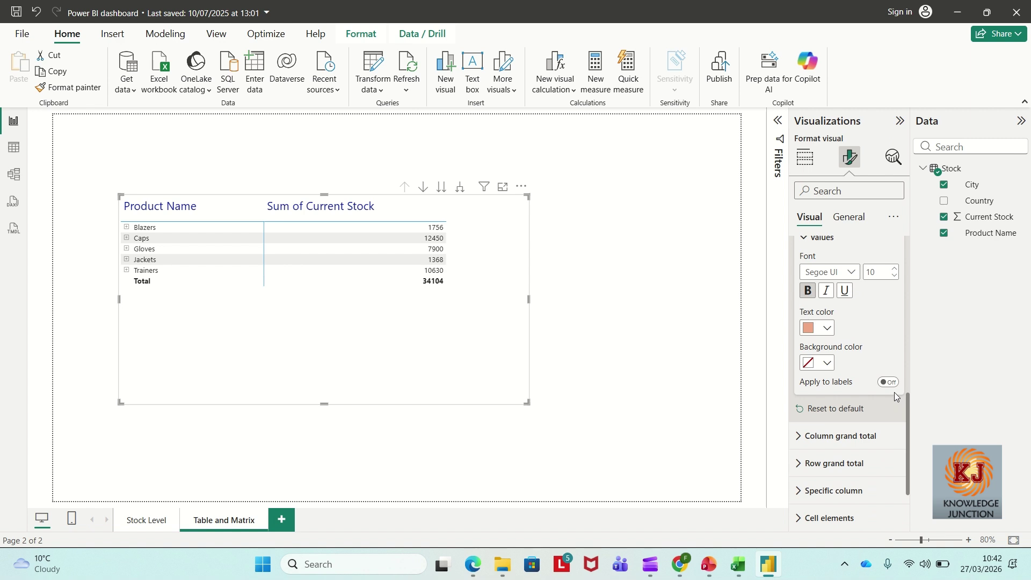
left_click(827, 363)
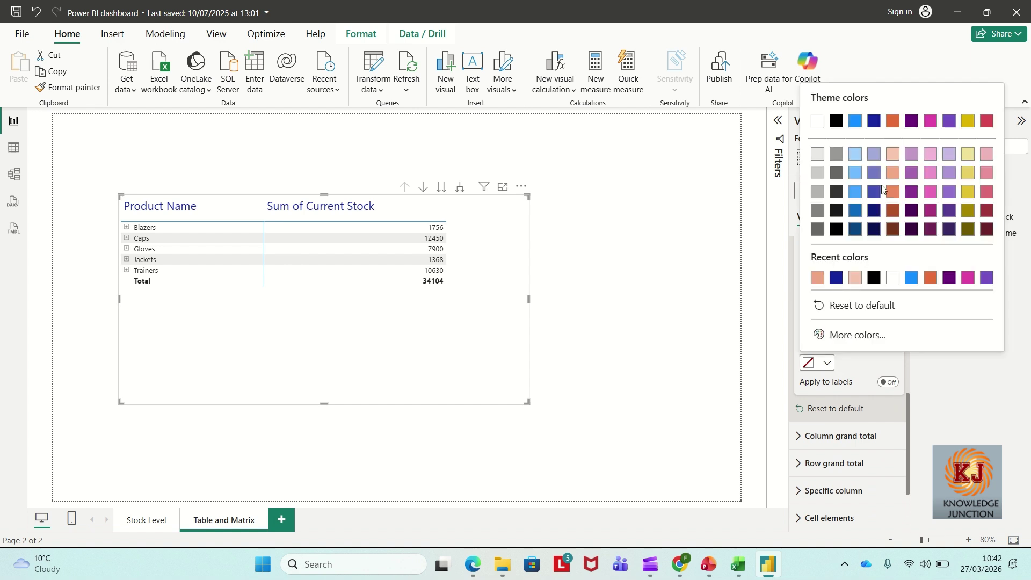
left_click(874, 193)
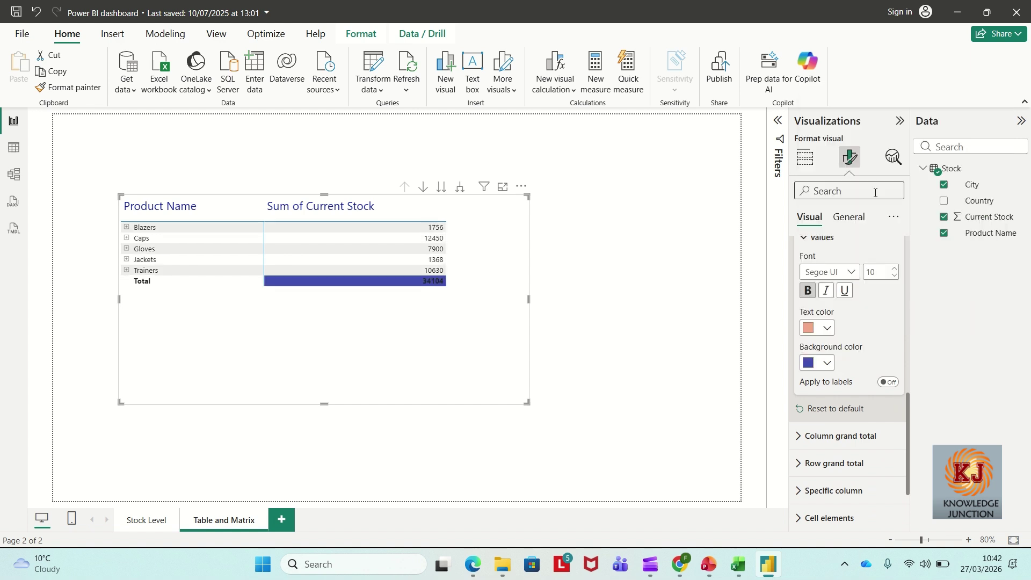
Change the text color of the row subtotal values to white.
left_click(829, 329)
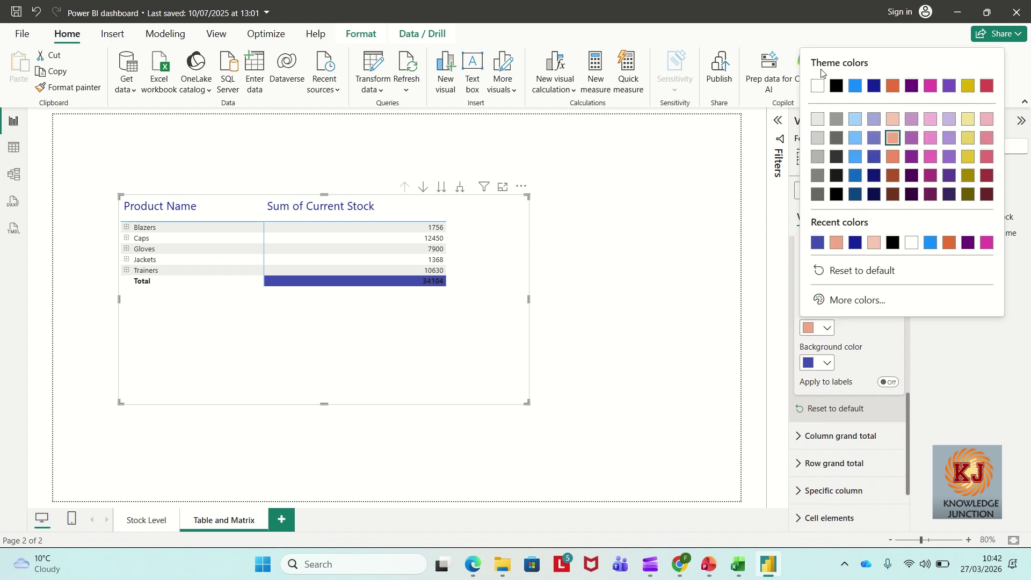
left_click(818, 88)
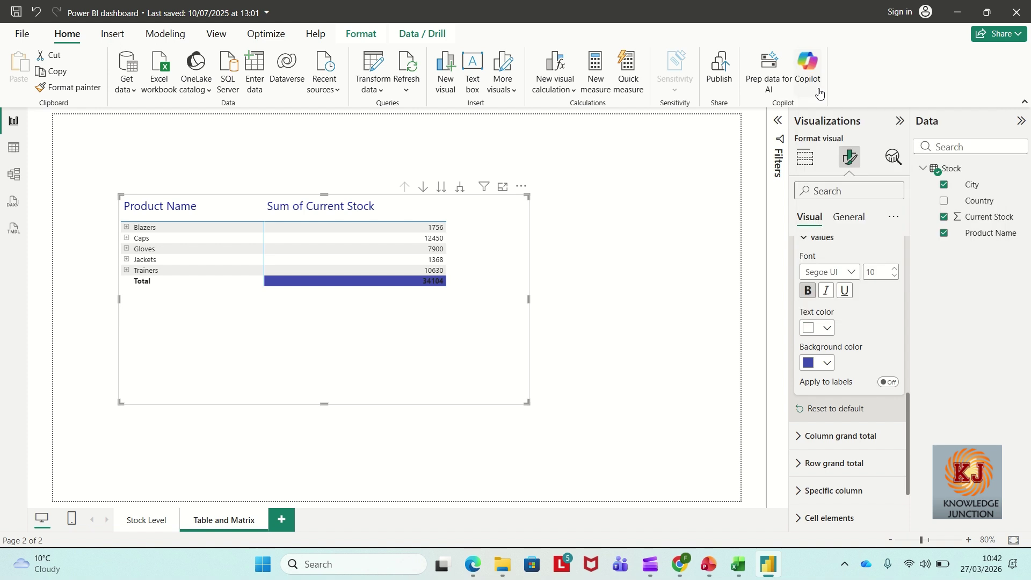
scroll(859, 351, "up", 5)
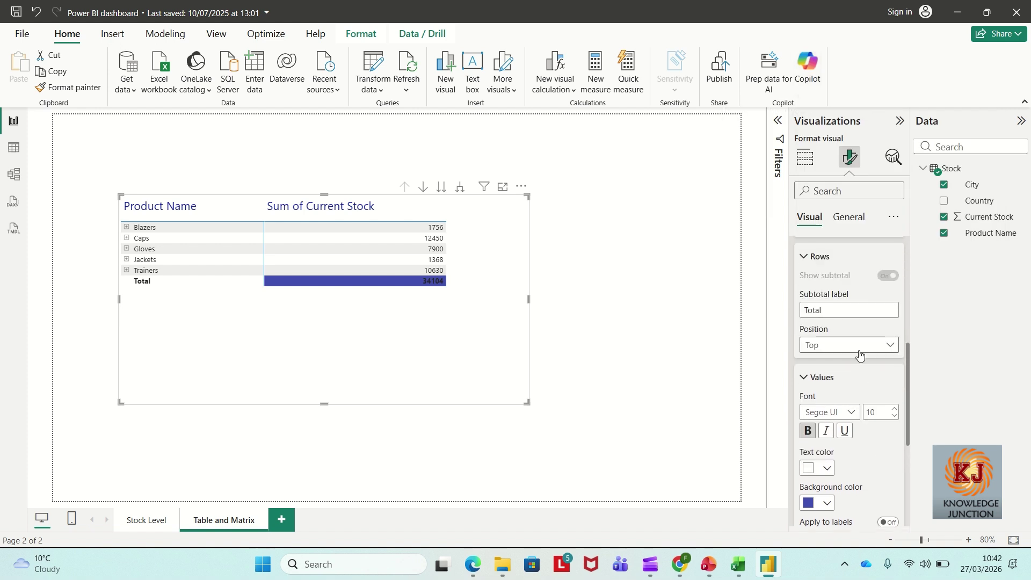
scroll(859, 351, "down", 4)
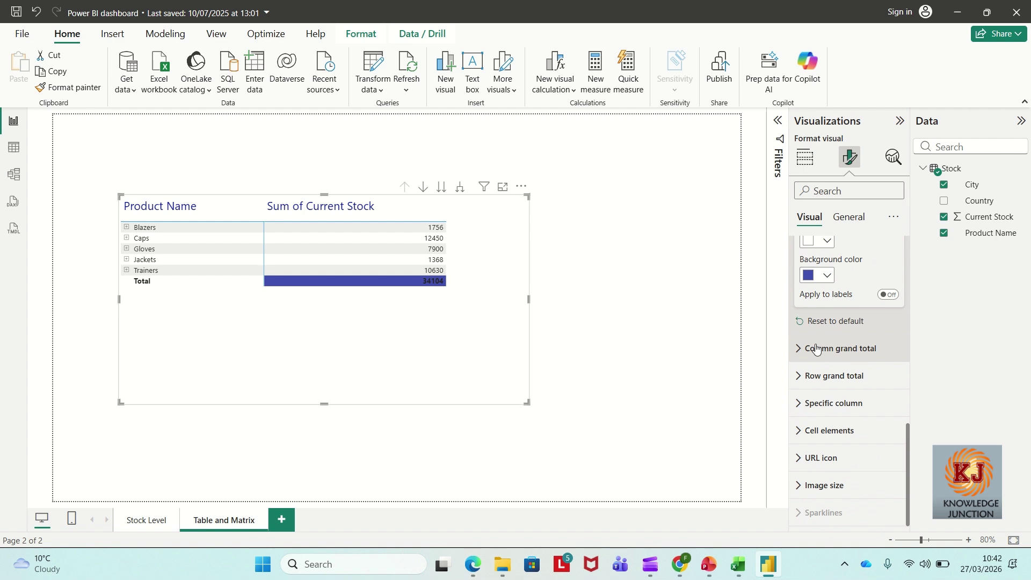
Set the values' text color to white in the specific column settings for Sum of Current Stock.
left_click(816, 349)
scroll(890, 404, "down", 4)
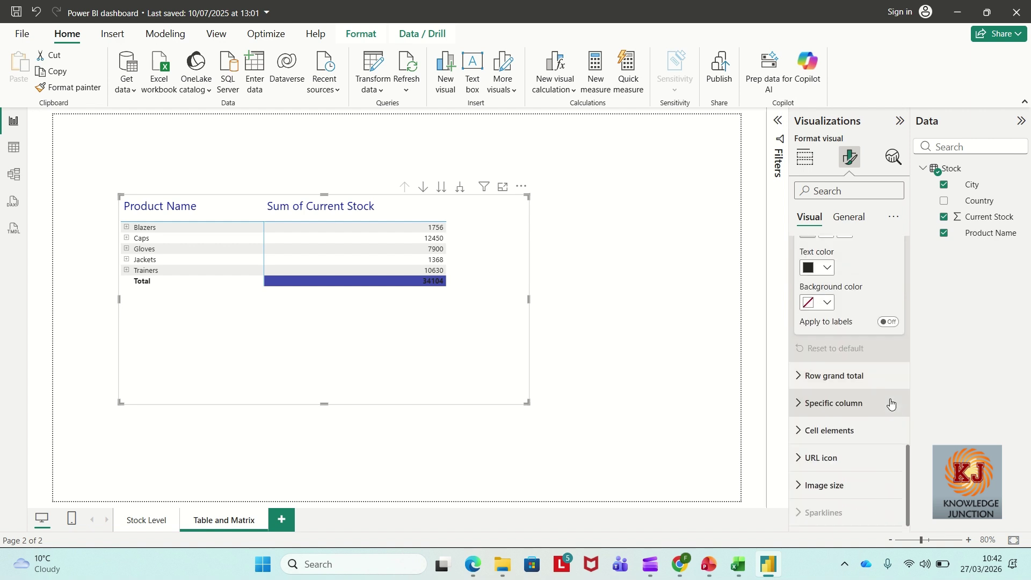
left_click(795, 412)
scroll(853, 427, "down", 2)
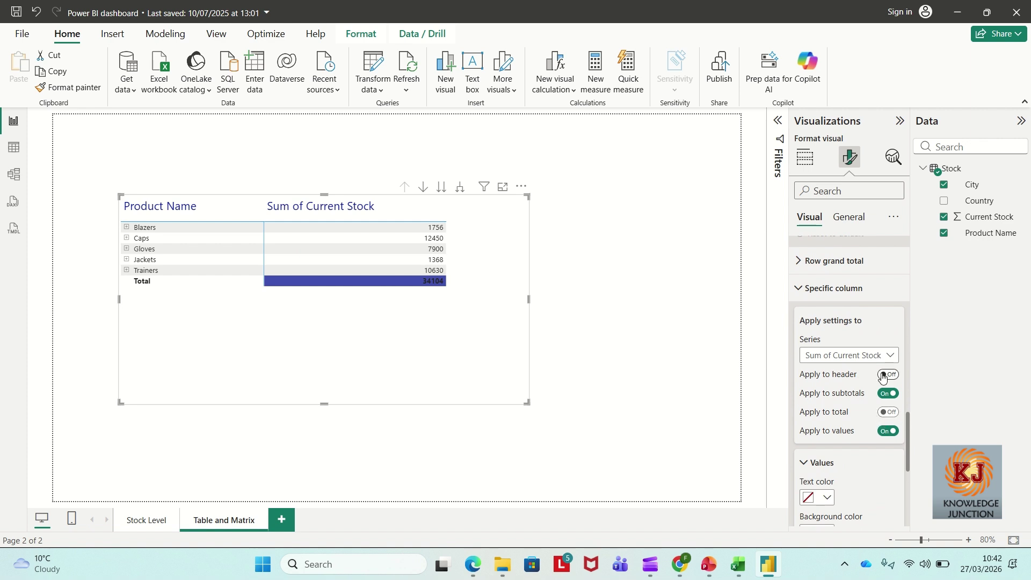
scroll(837, 376, "down", 3)
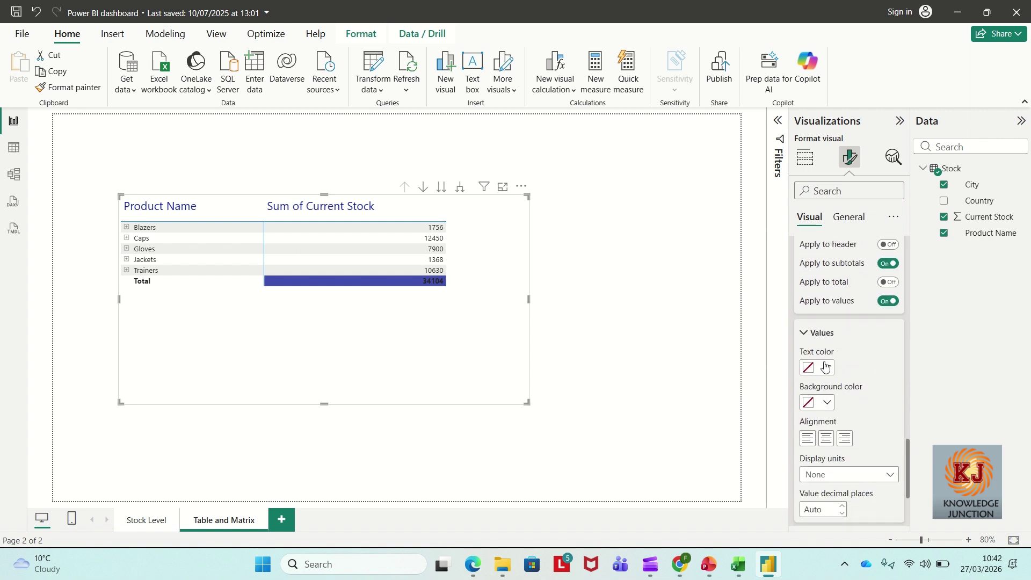
left_click(830, 373)
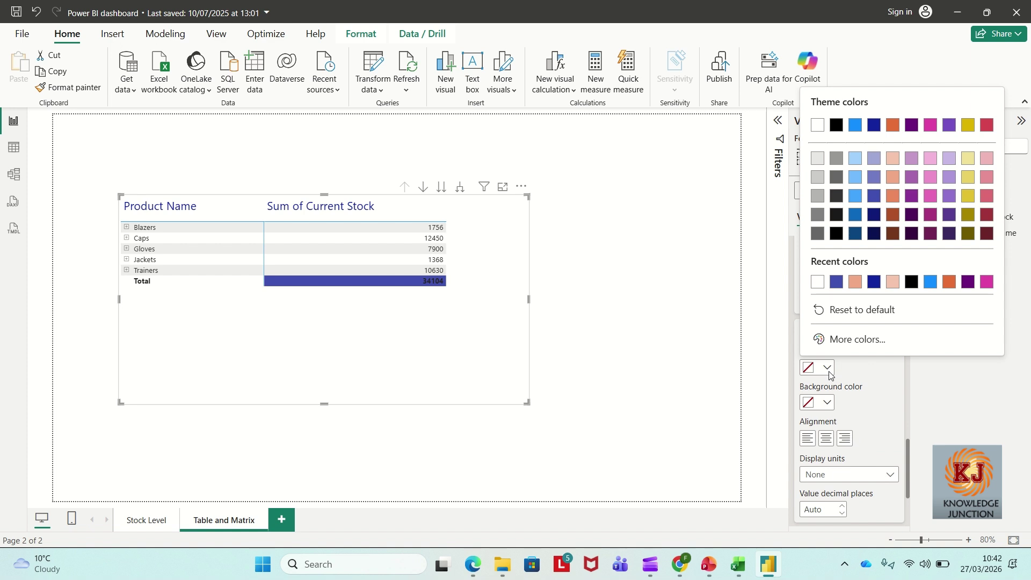
left_click(867, 388)
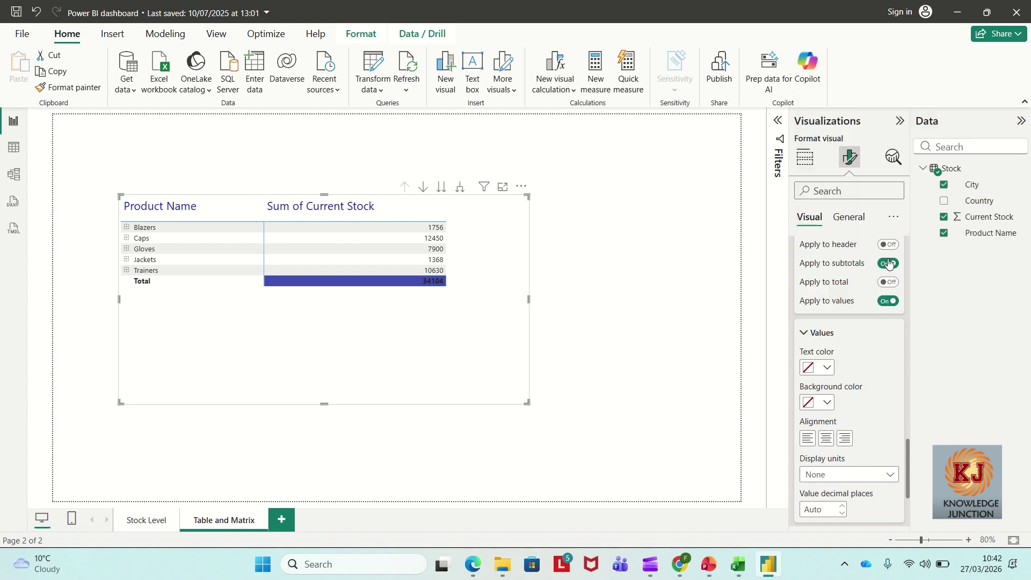
left_click(827, 369)
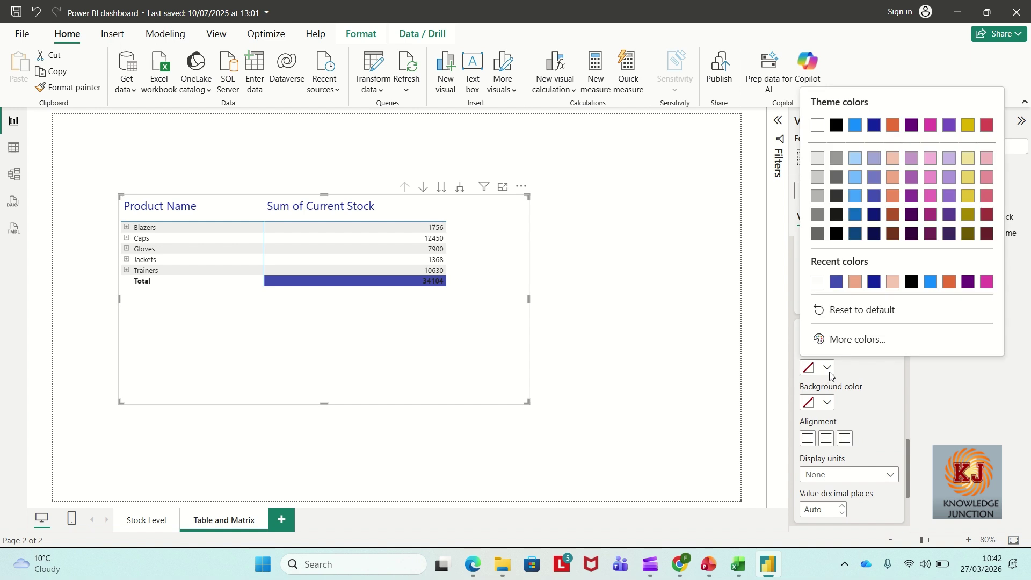
left_click(818, 126)
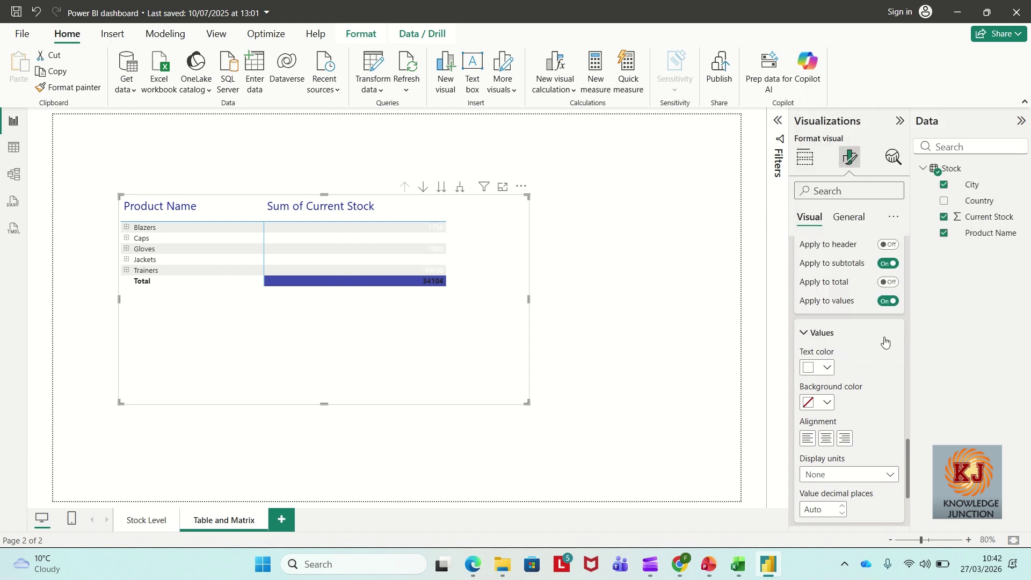
Apply the Sum of Current Stock column formatting to the total, and turn it off for values and subtotals.
left_click(887, 283)
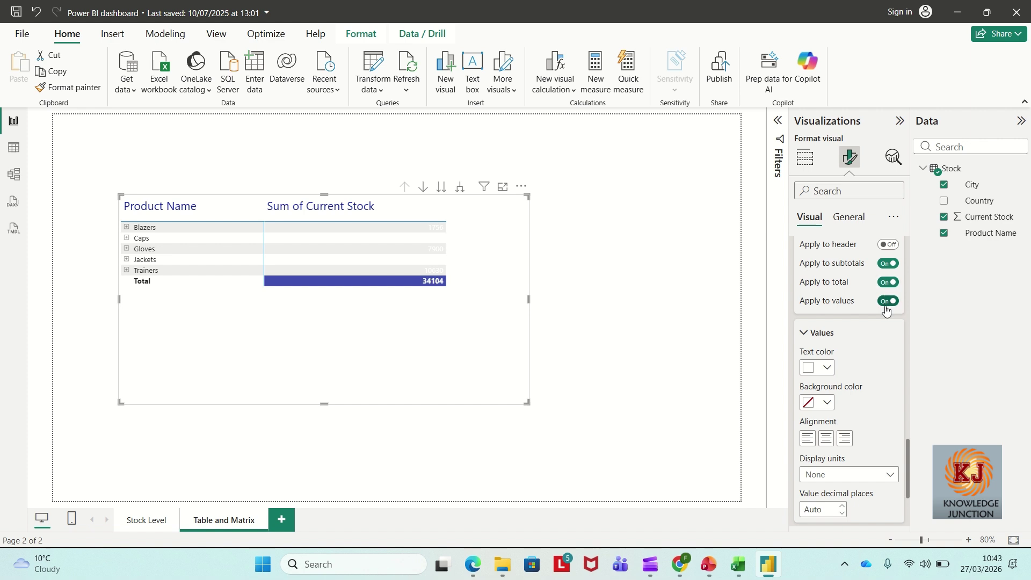
left_click(887, 300)
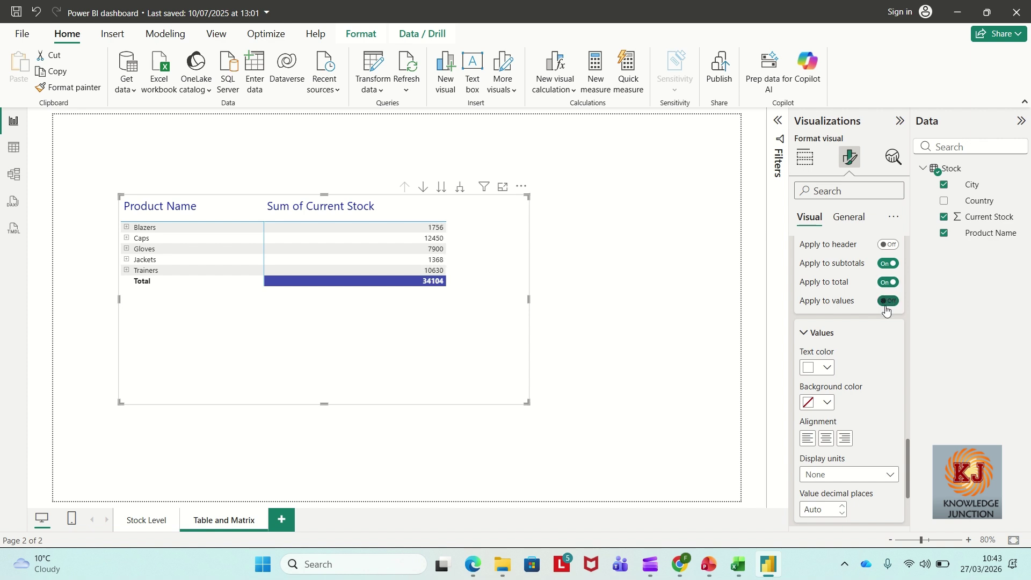
left_click(889, 272)
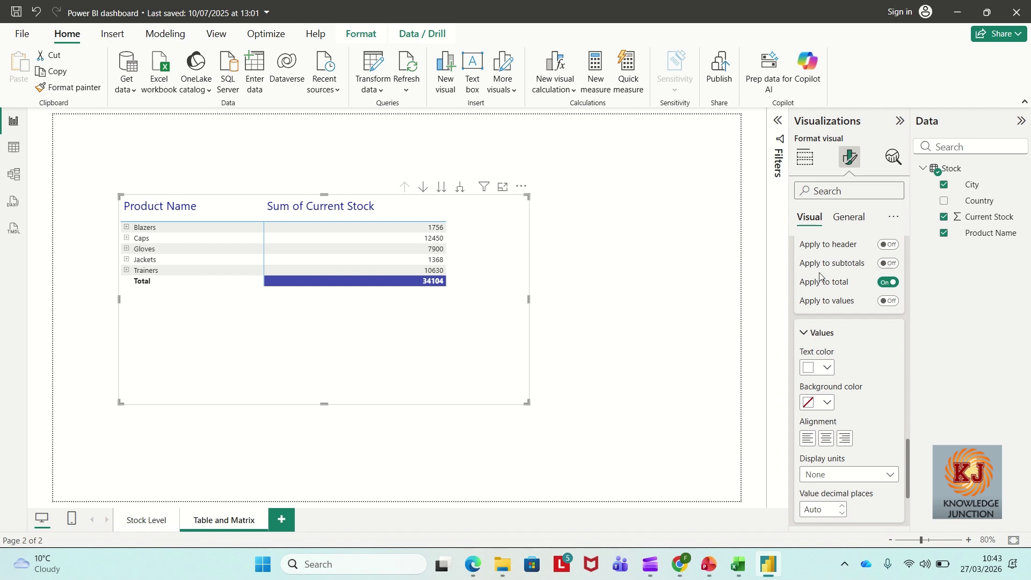
scroll(819, 277, "up", 10)
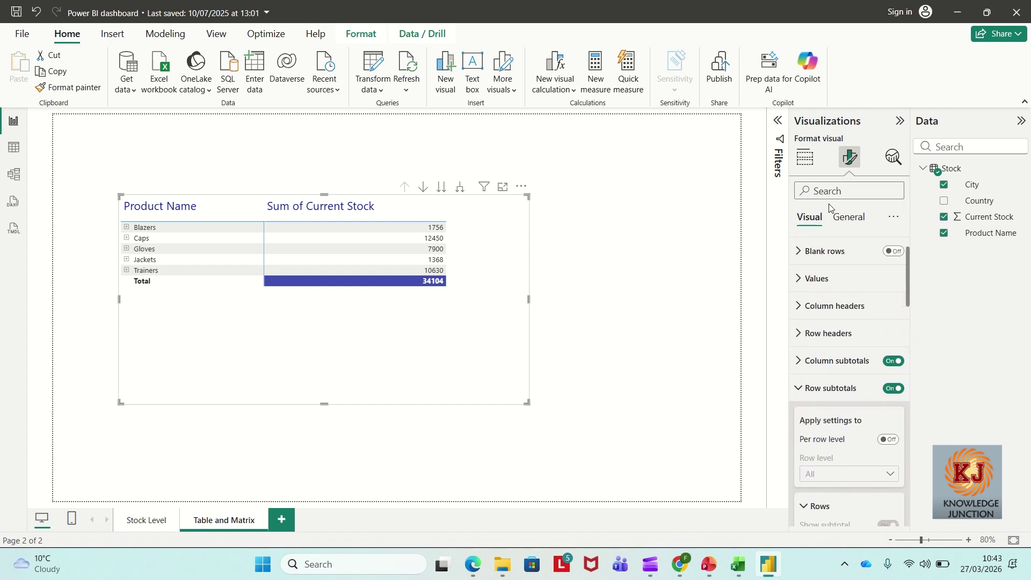
Turn on the matrix's title and set its text to "Stock Level".
left_click(847, 220)
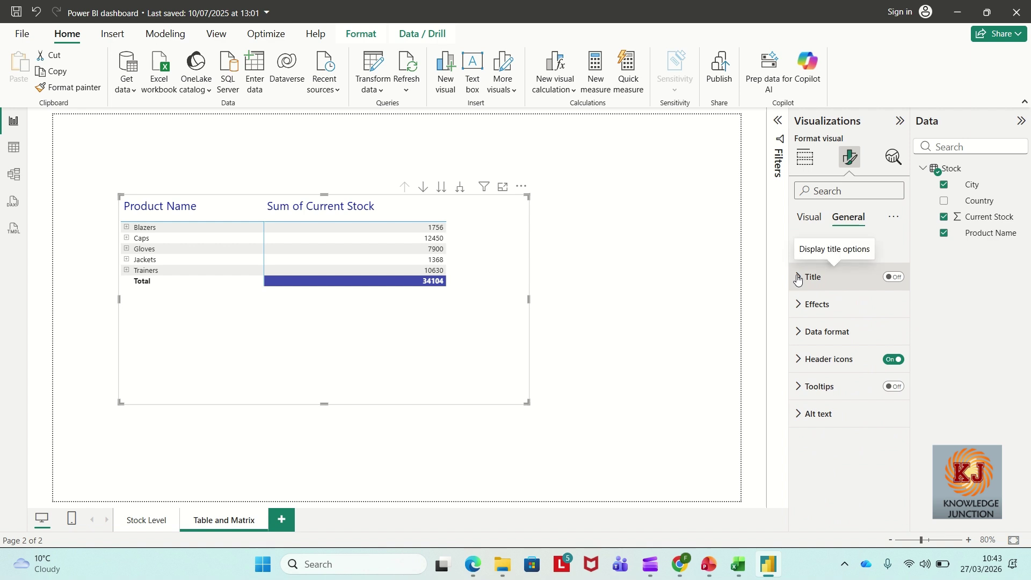
left_click(861, 284)
left_click(893, 277)
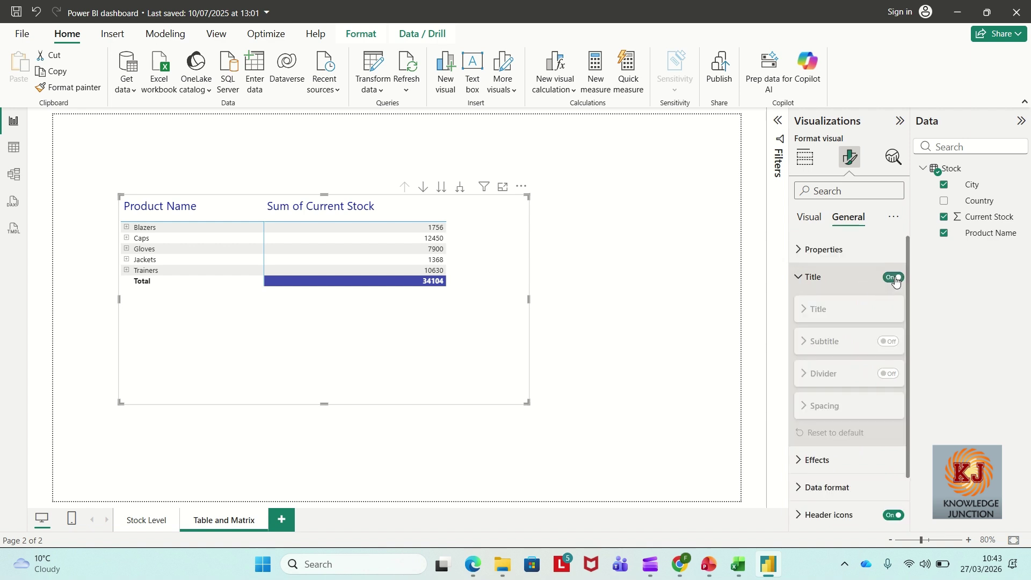
left_click(863, 312)
left_click(844, 341)
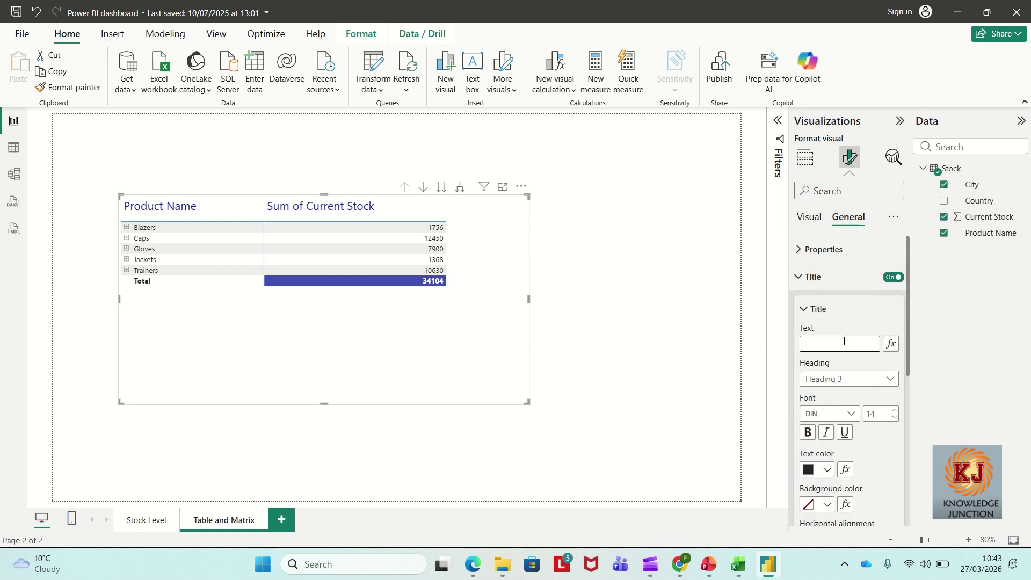
type("Stockk")
key("BackSpace")
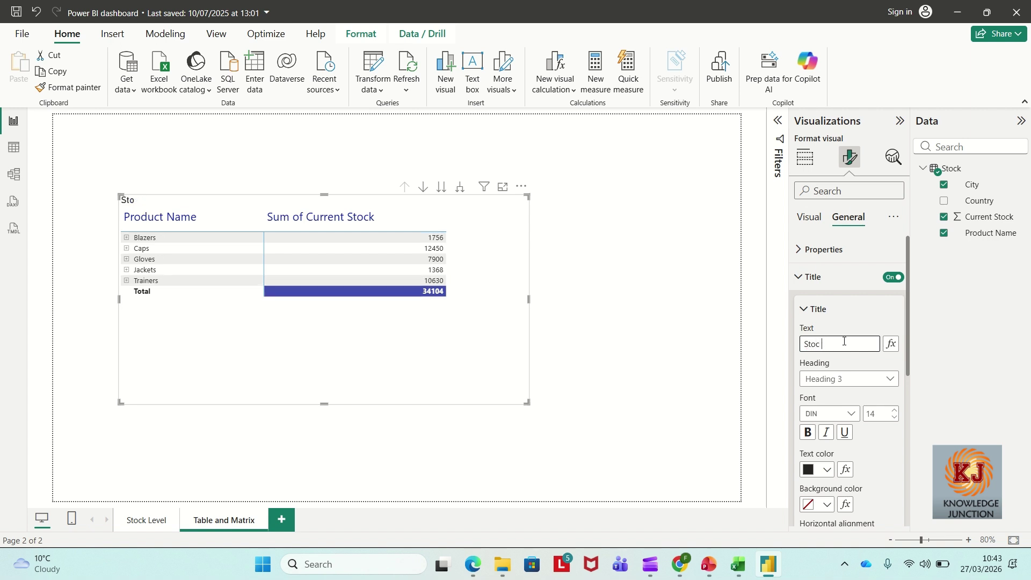
type("Level")
Set the matrix title's font size to 24 and center it horizontally.
left_click(895, 410)
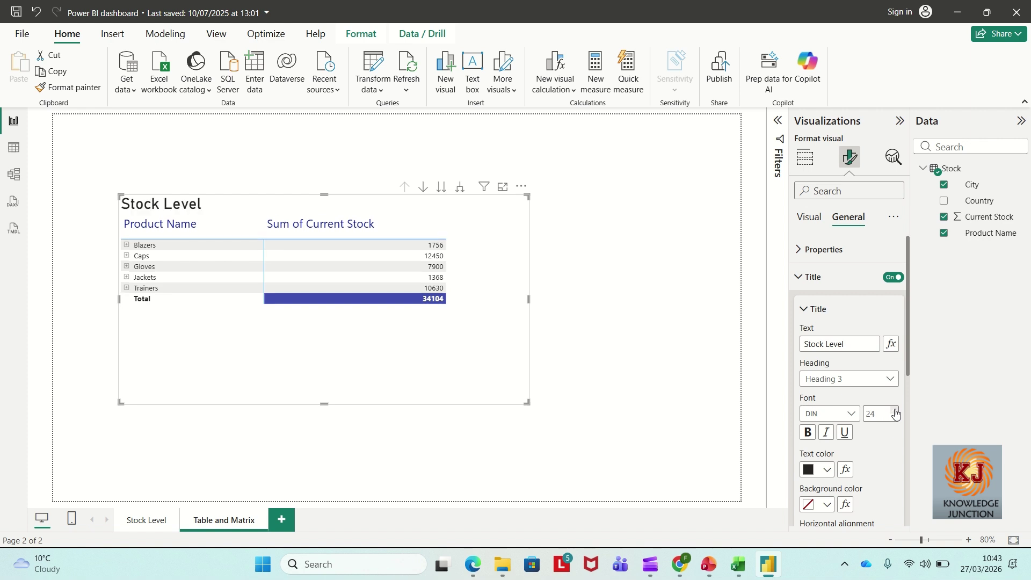
scroll(874, 438, "down", 3)
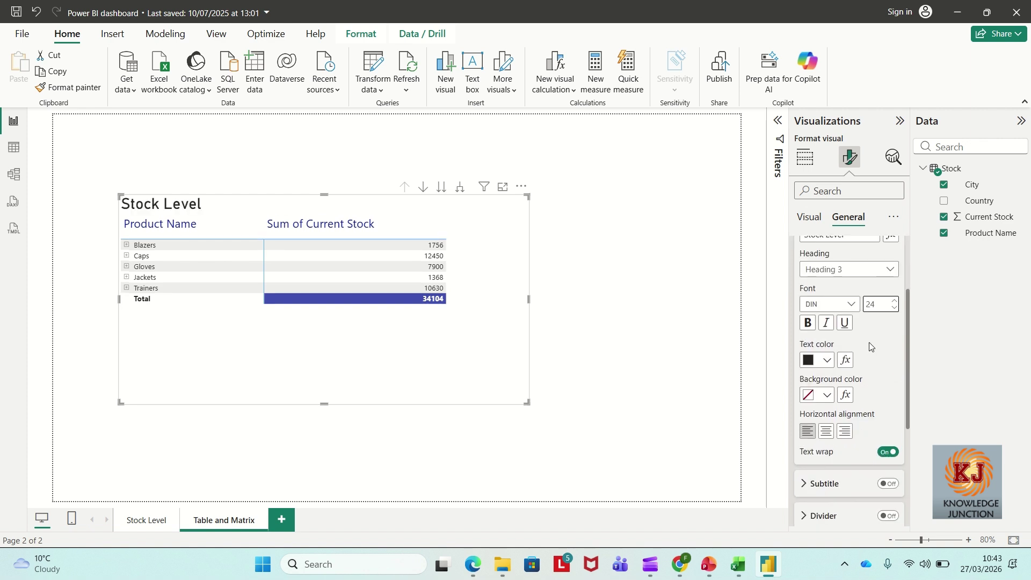
left_click(826, 428)
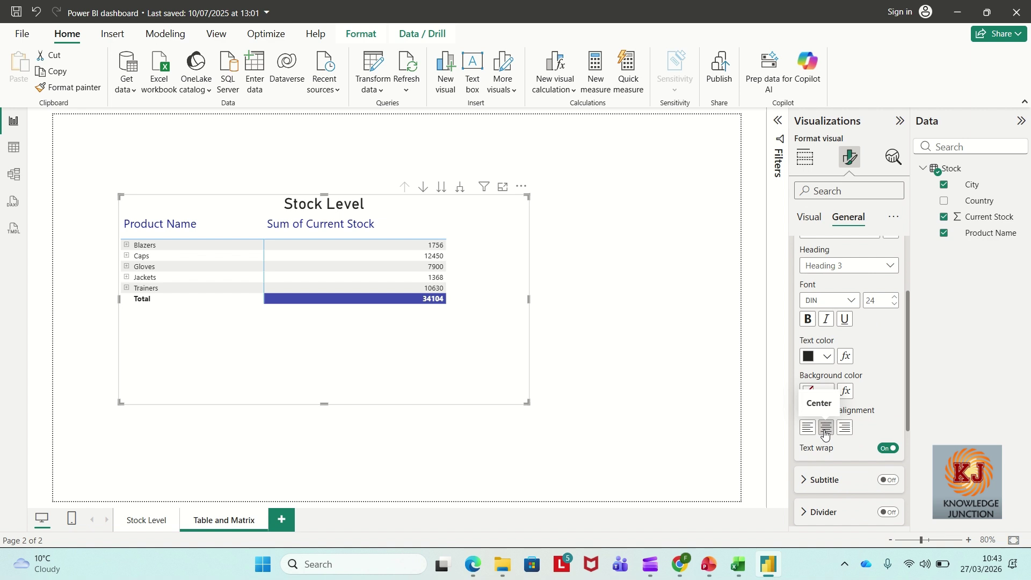
Turn on the matrix title's divider and add a subtitle reading "City wise stock level".
scroll(827, 429, "down", 3)
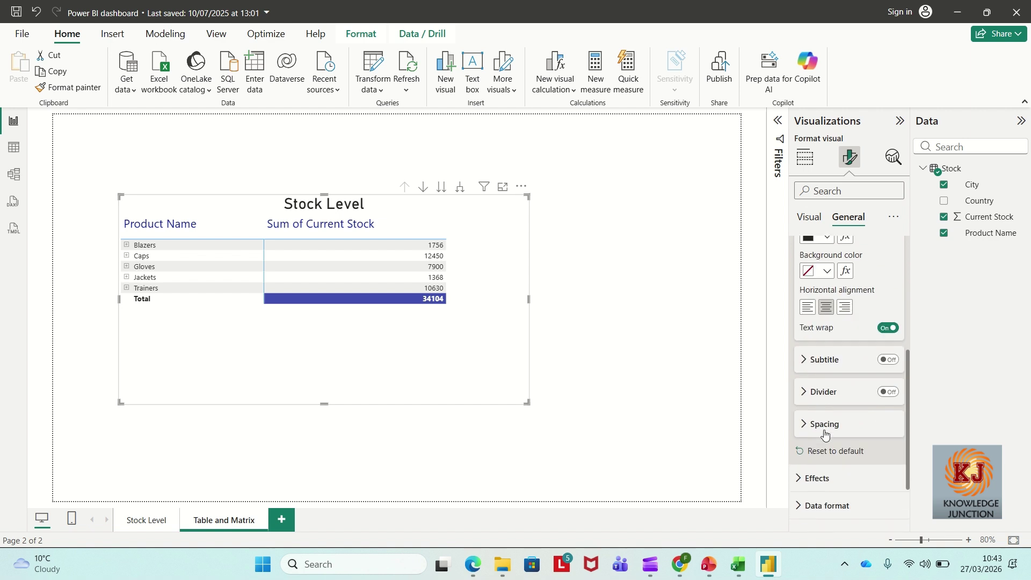
left_click(887, 392)
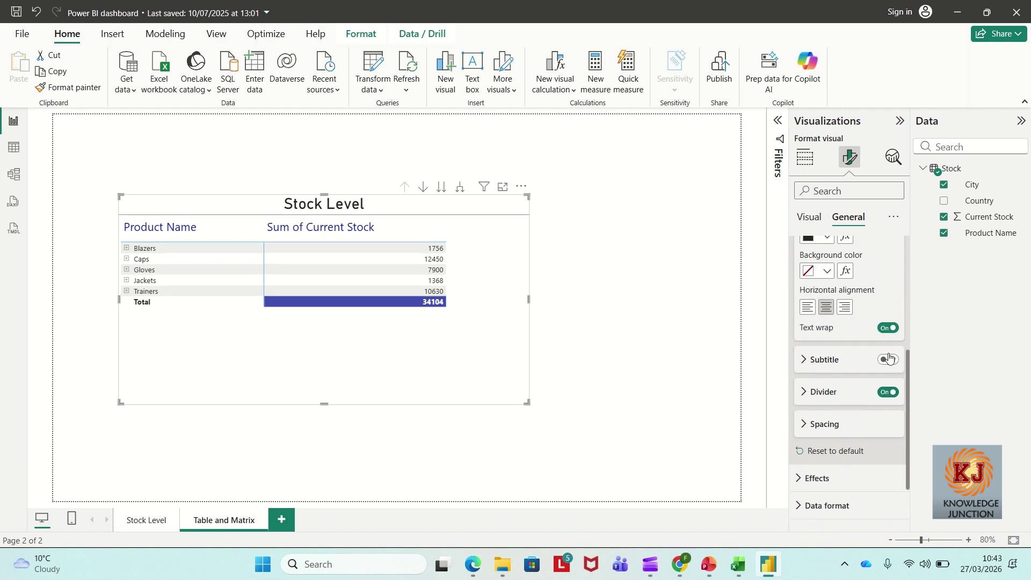
left_click(861, 359)
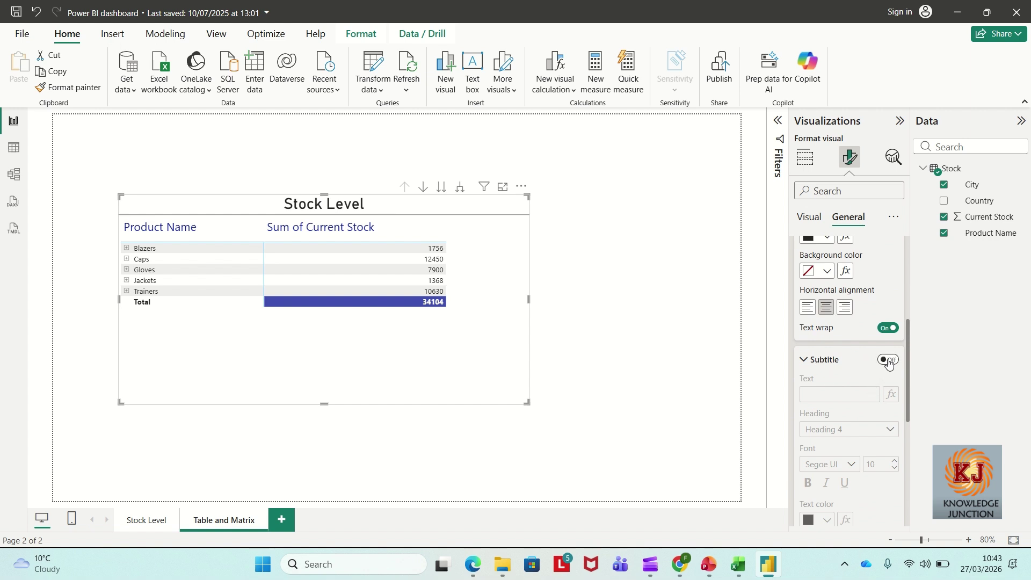
left_click(887, 360)
left_click(840, 394)
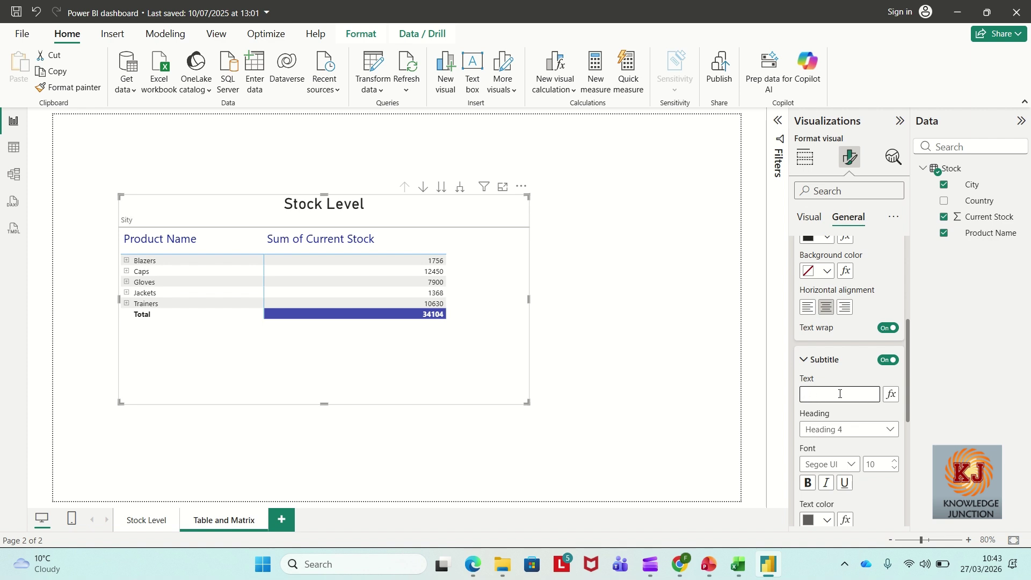
type("City wise Stock level")
Center the matrix's subtitle horizontally.
scroll(883, 481, "down", 2)
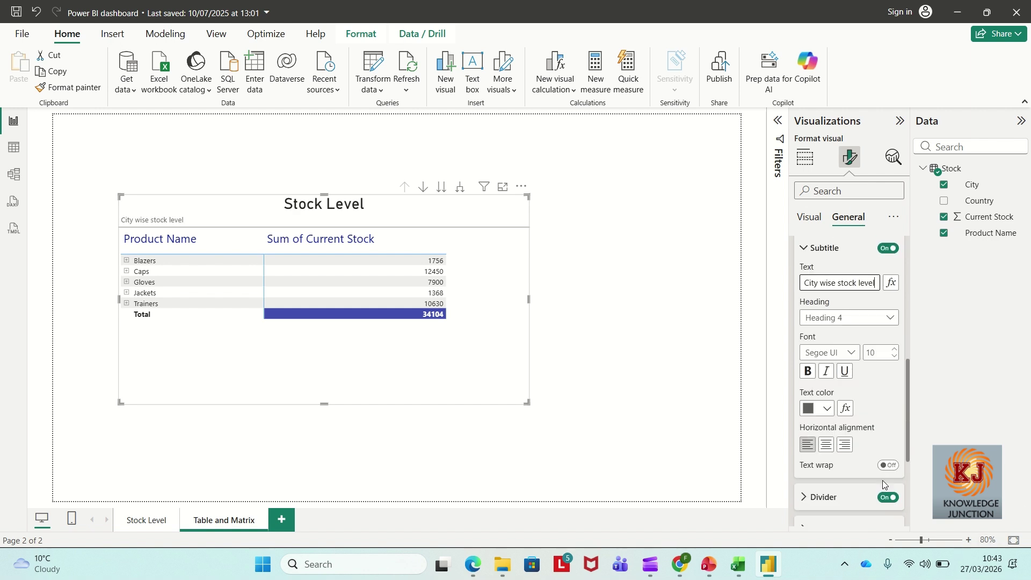
left_click(825, 444)
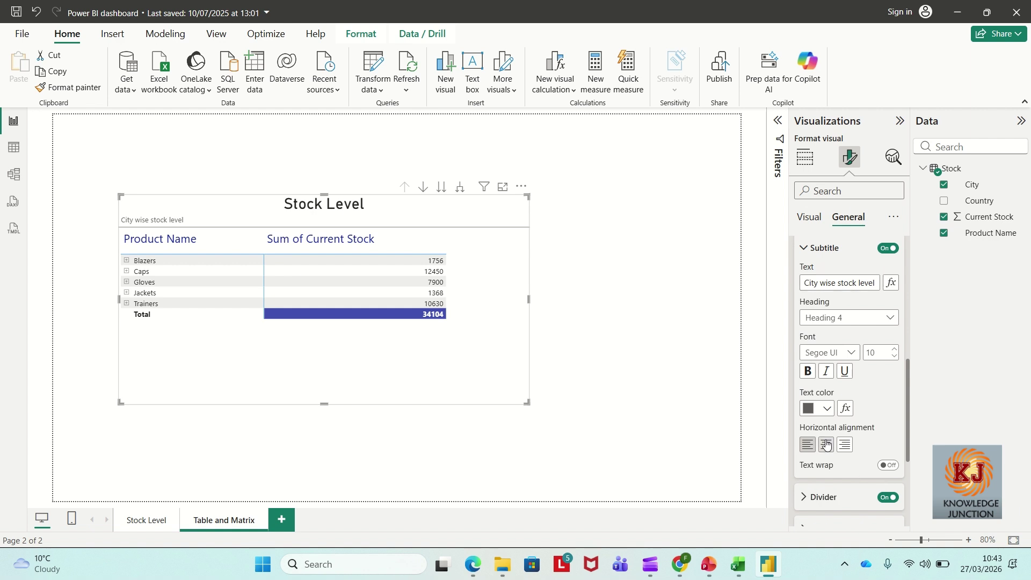
left_click(652, 336)
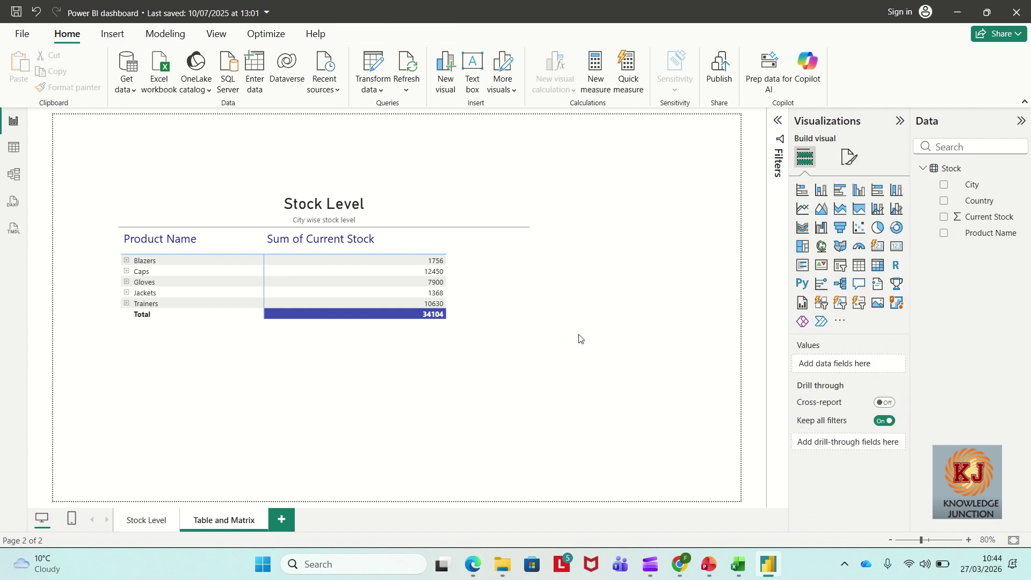
Add a slicer to the report page using the Country field.
left_click(424, 370)
left_click(322, 141)
left_click(841, 269)
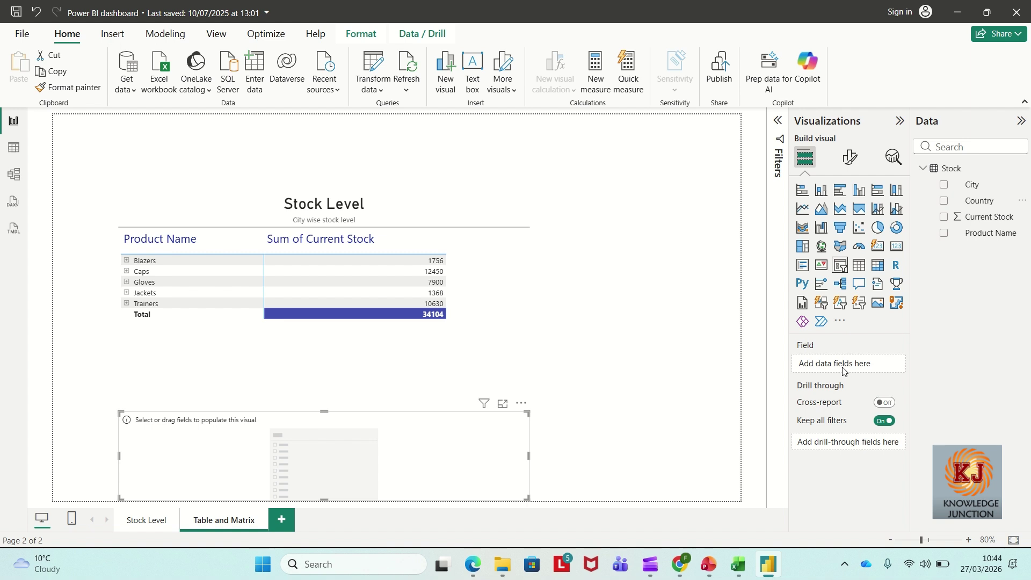
left_click(943, 200)
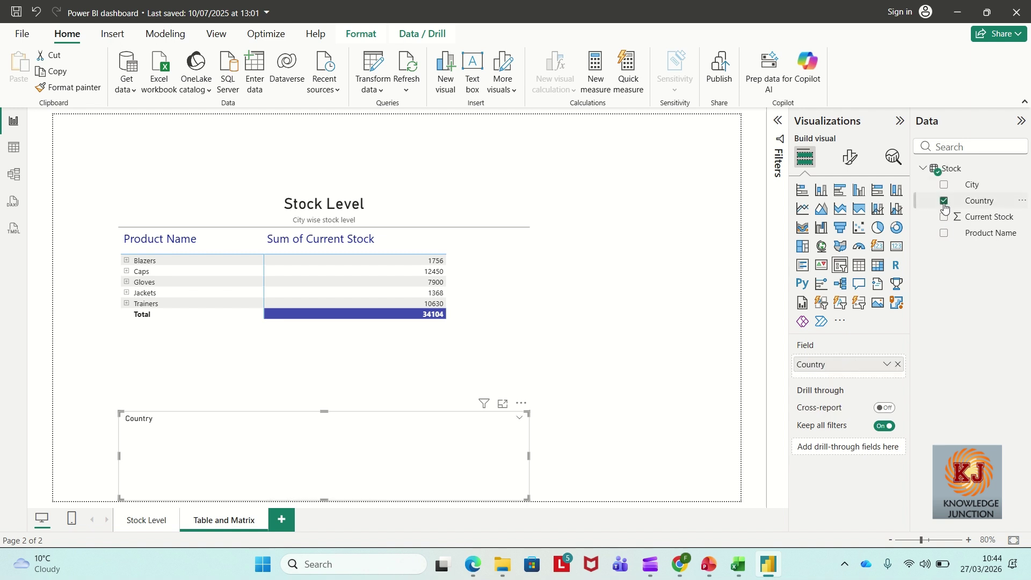
Move the Country slicer up to just below the matrix's Total row and narrow it to about a quarter of its width.
left_click_drag(355, 437, 372, 350)
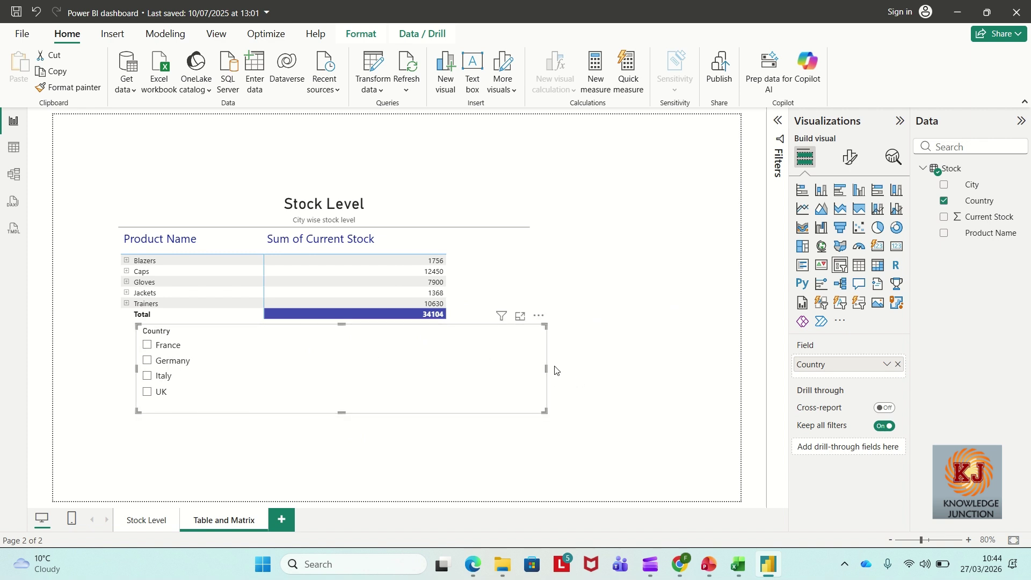
left_click_drag(546, 369, 244, 369)
right_click(246, 386)
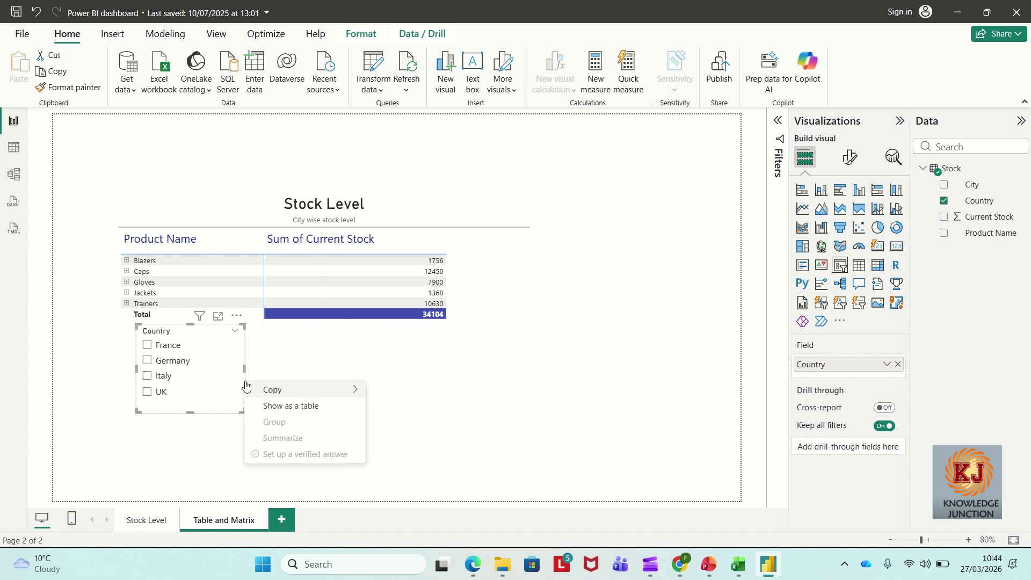
mouse_move(246, 385)
Move the matrix to the right half of the page and place the Country slicer in the free space beside it.
left_click(217, 216)
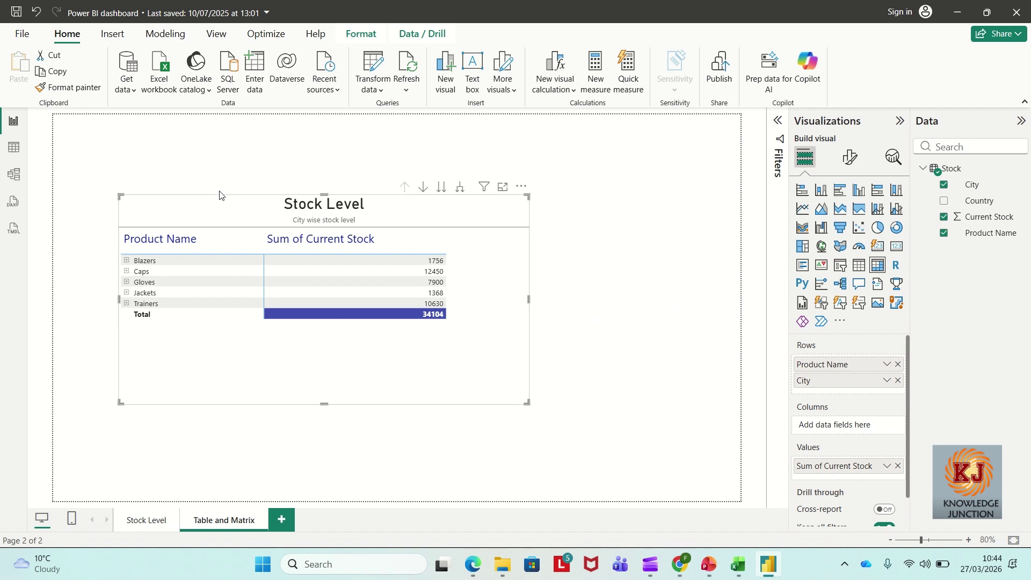
left_click_drag(218, 219, 390, 250)
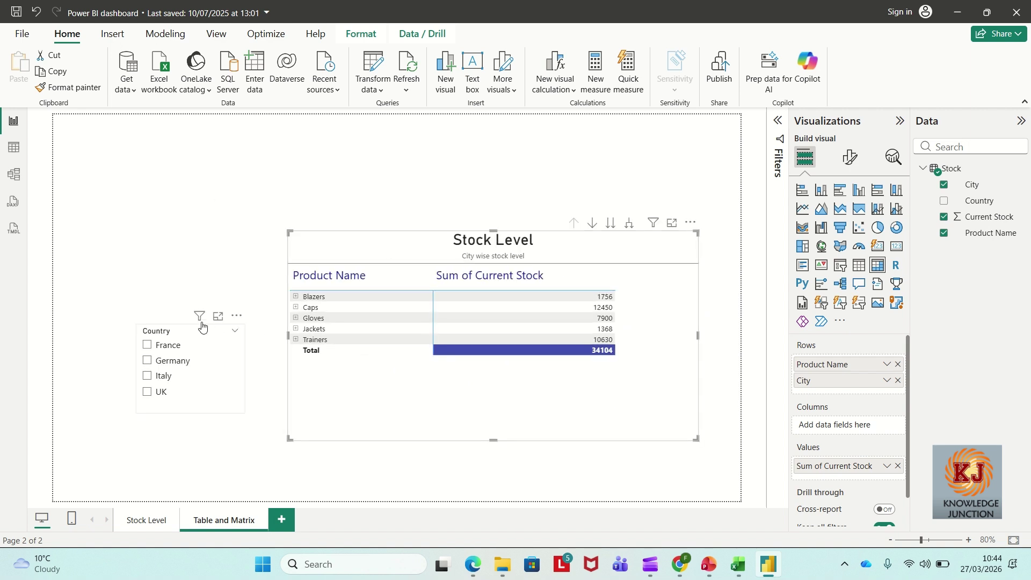
left_click_drag(177, 330, 135, 272)
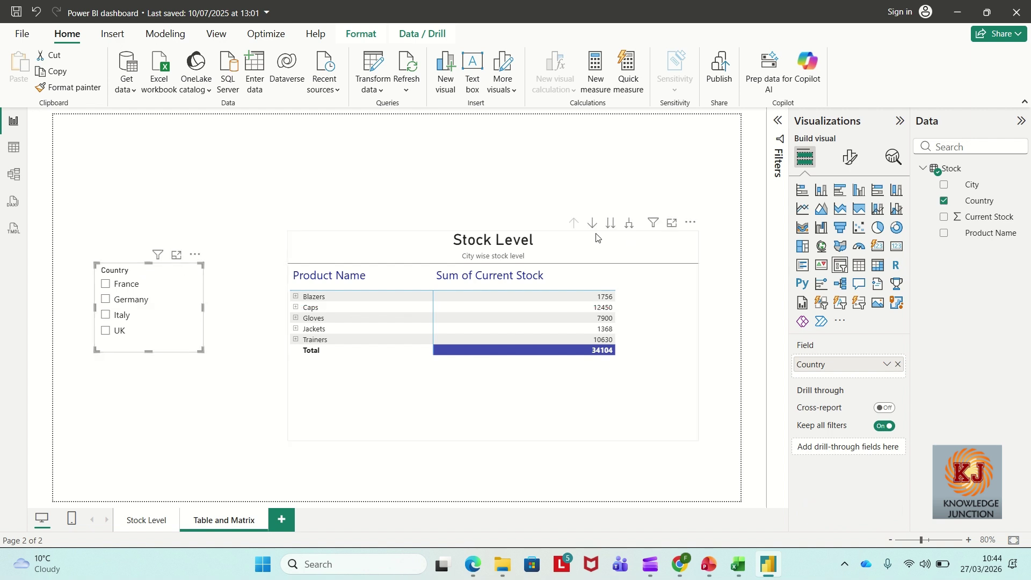
Turn on the visual border and shadow effects for the Stock Level matrix.
left_click(672, 259)
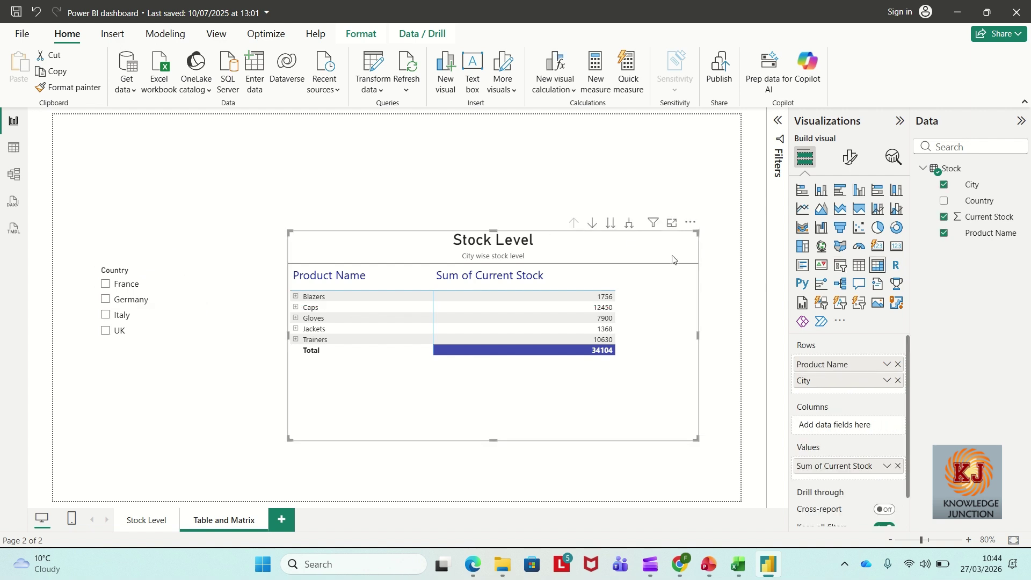
left_click(850, 157)
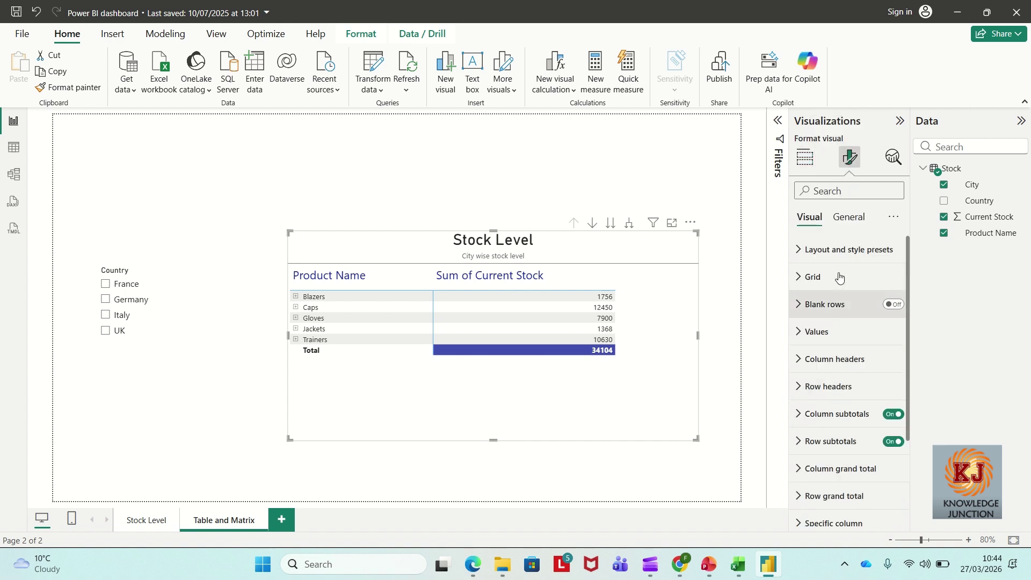
left_click(849, 217)
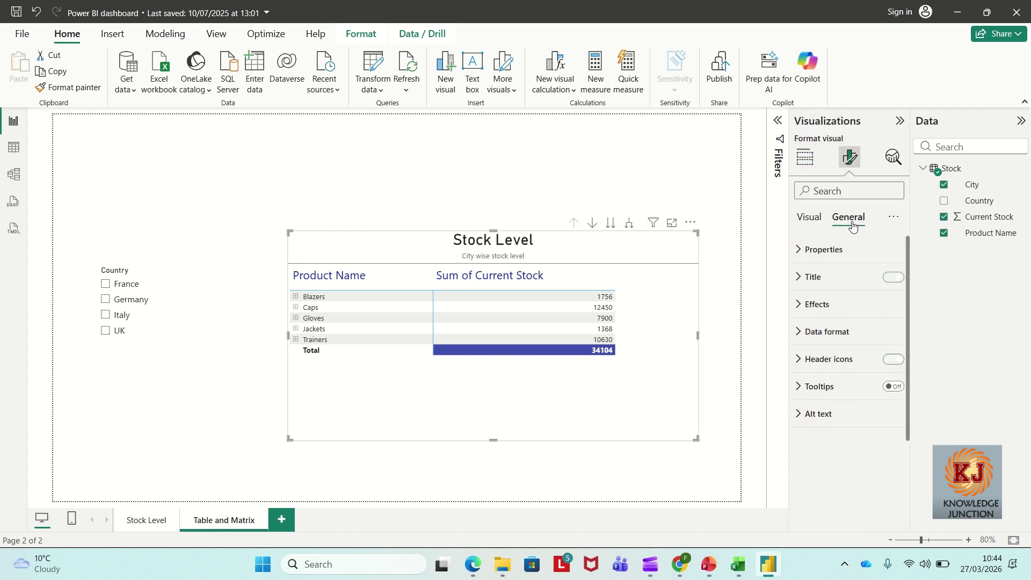
left_click(800, 304)
scroll(893, 388, "down", 2)
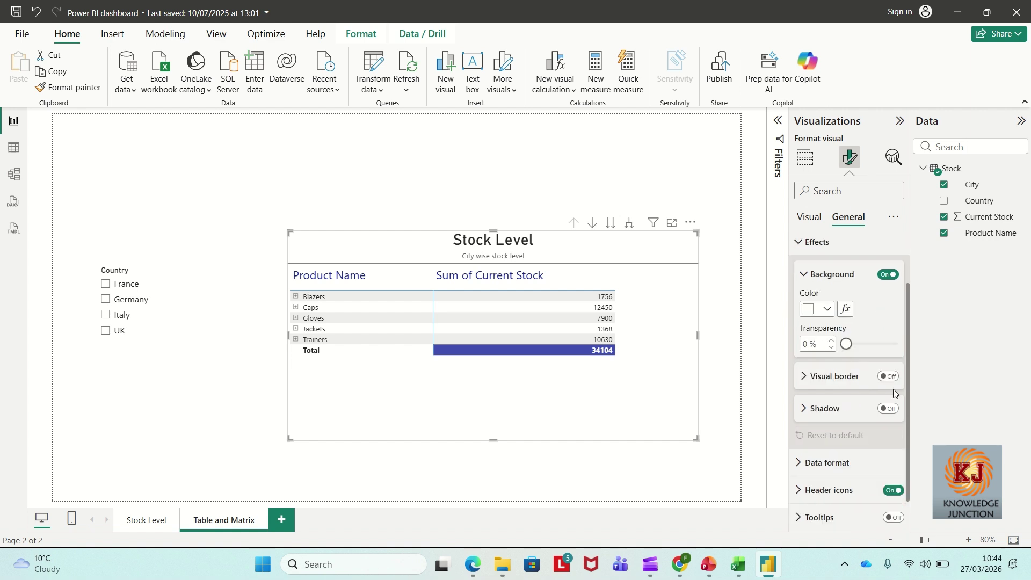
left_click(888, 377)
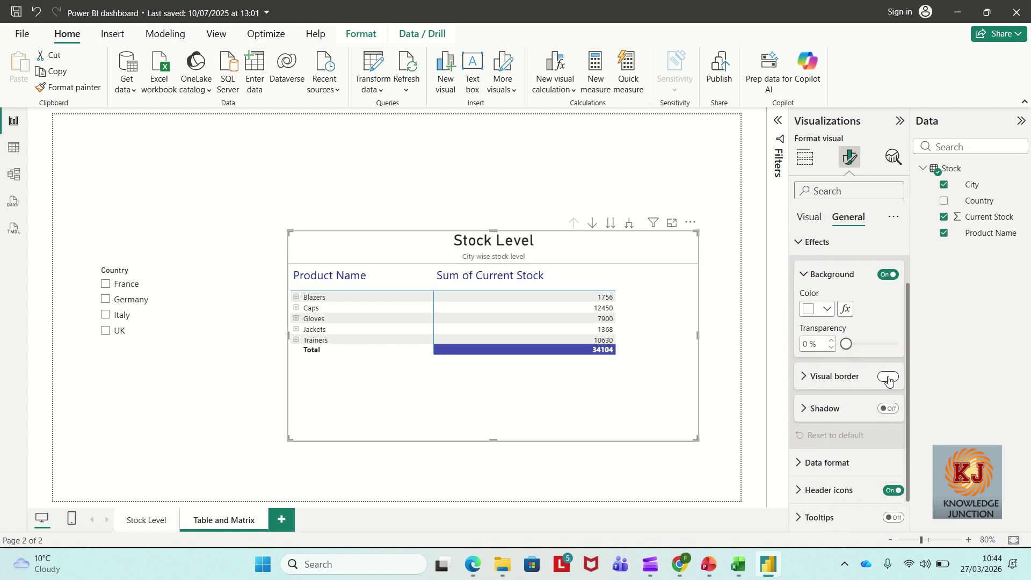
left_click(890, 412)
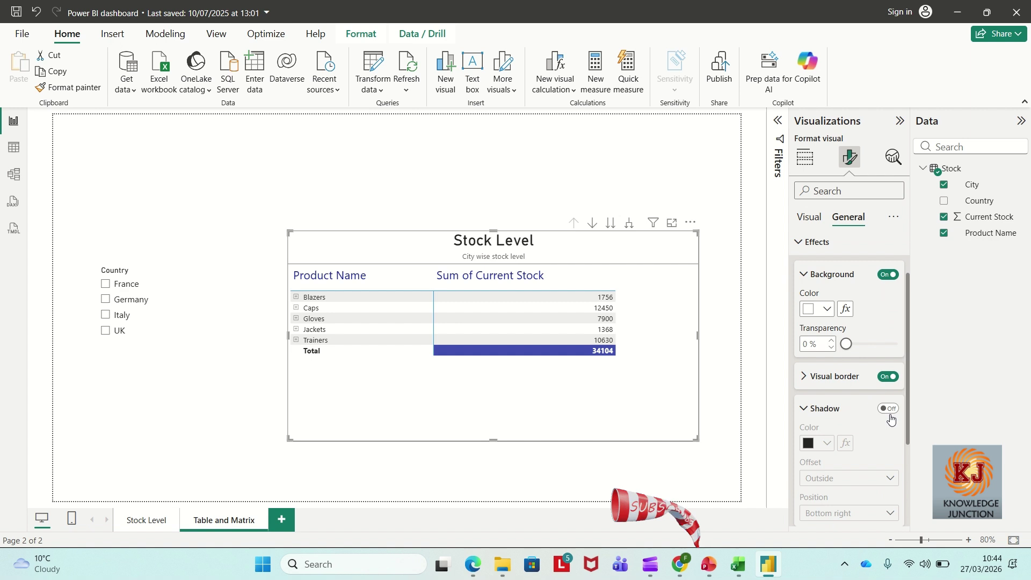
left_click(889, 408)
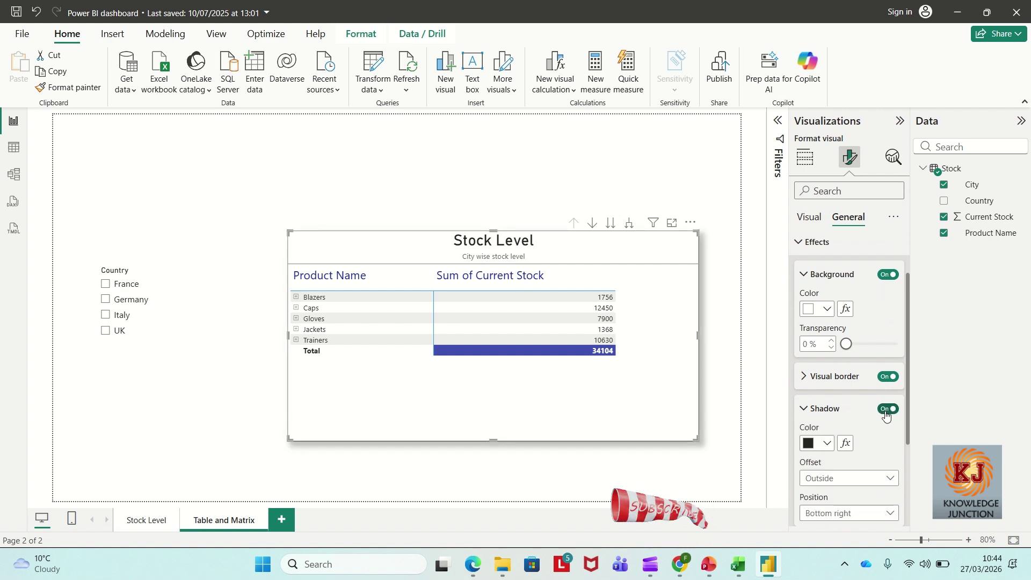
Move the matrix and the Country slicer up near the top of the page, with their upper edges aligned.
left_click_drag(436, 238, 459, 154)
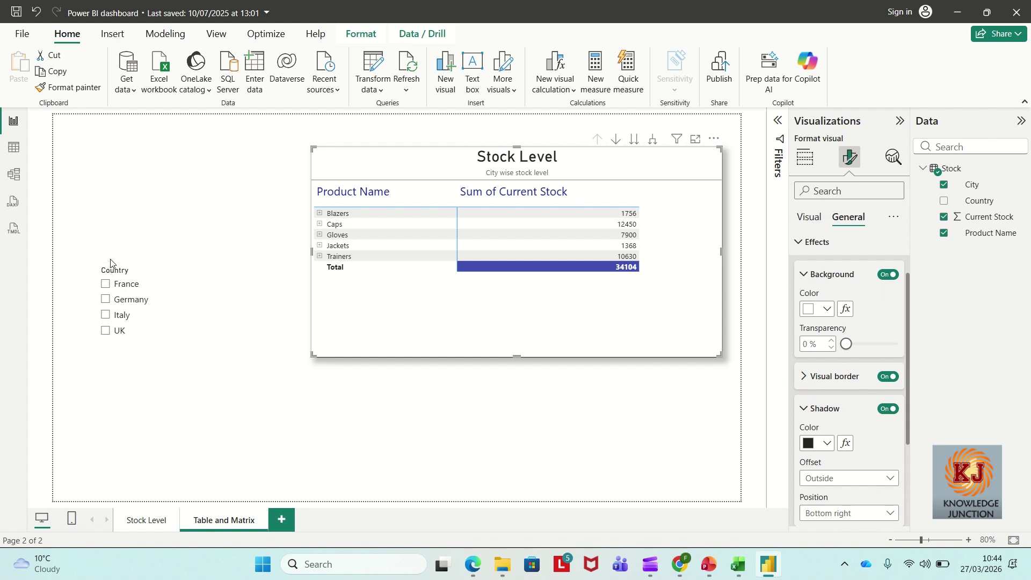
left_click_drag(113, 268, 105, 151)
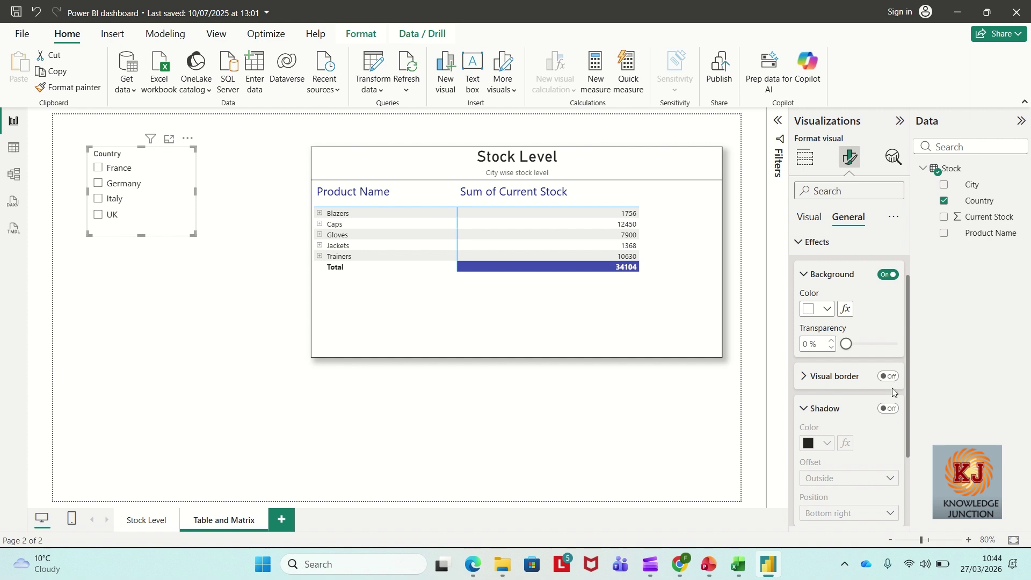
Turn on the visual border and shadow effects for the Country slicer.
left_click(888, 377)
left_click(890, 410)
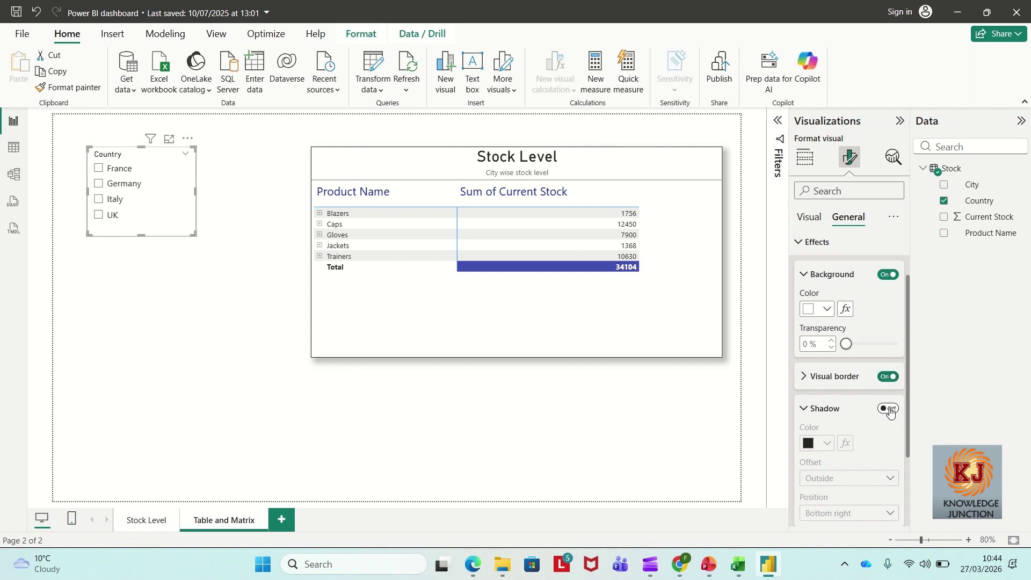
left_click(105, 298)
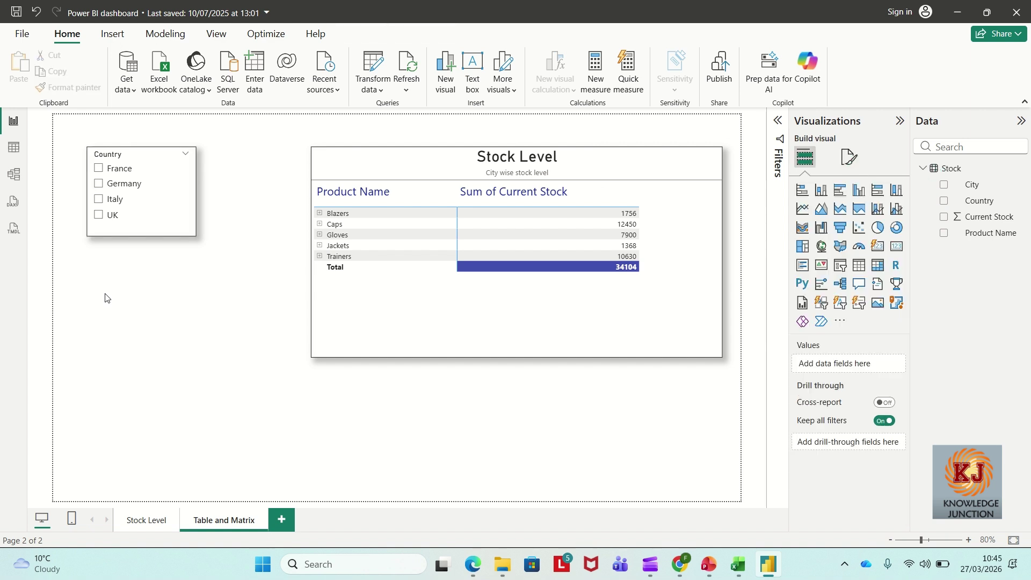
Turn on single select in the Country slicer's selection settings.
left_click(135, 149)
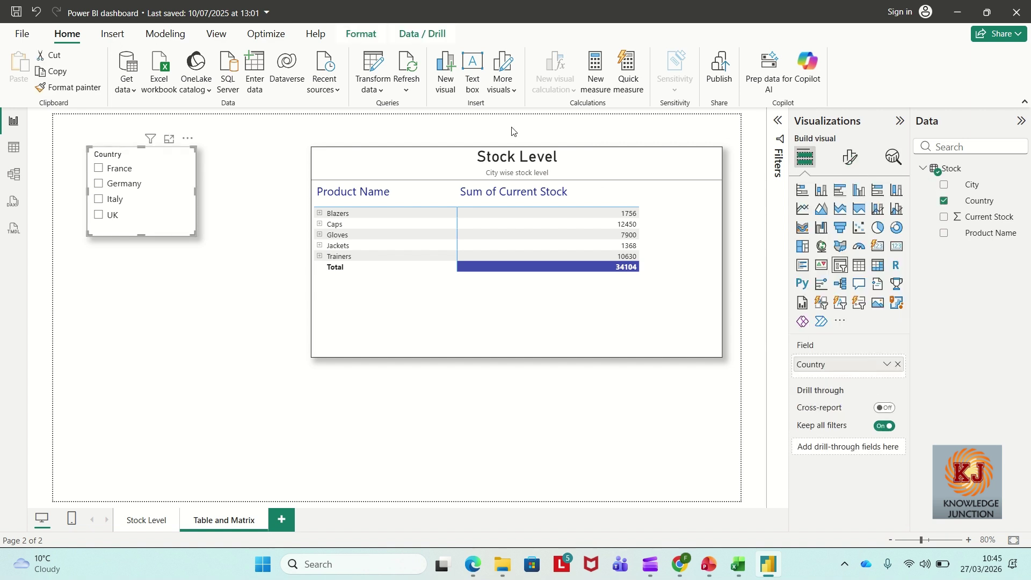
left_click(848, 159)
left_click(827, 249)
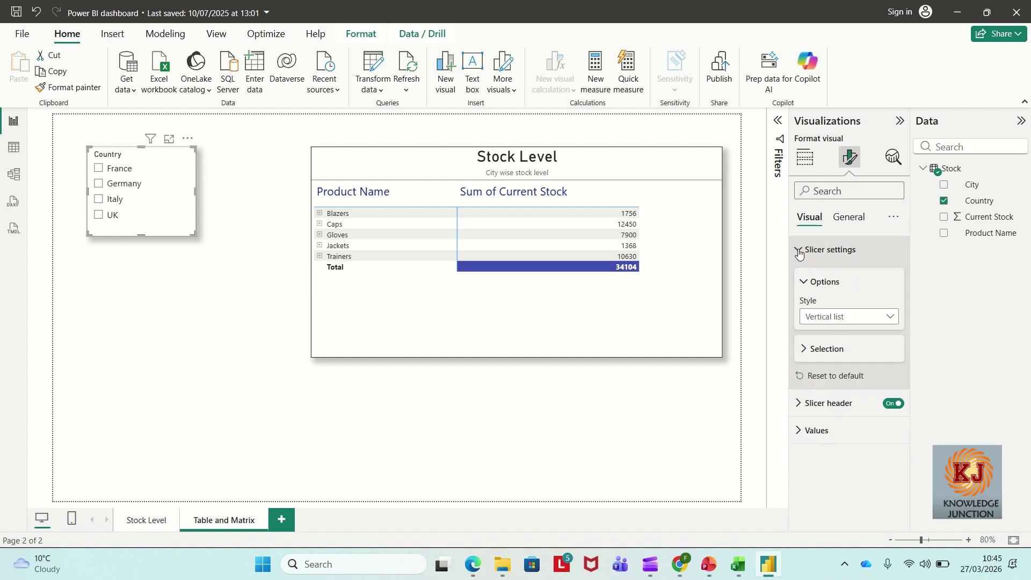
left_click(823, 348)
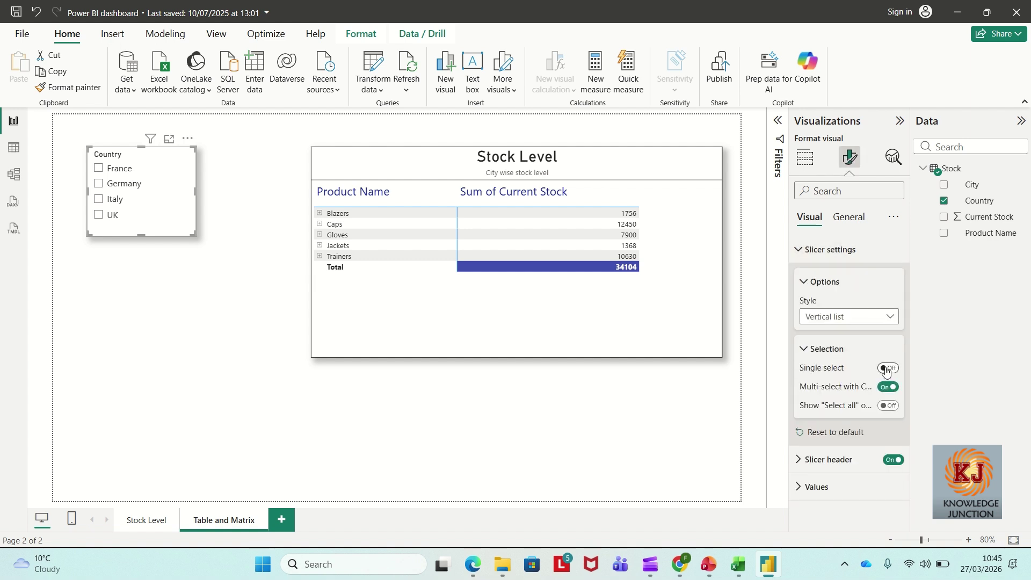
left_click(886, 370)
left_click(205, 309)
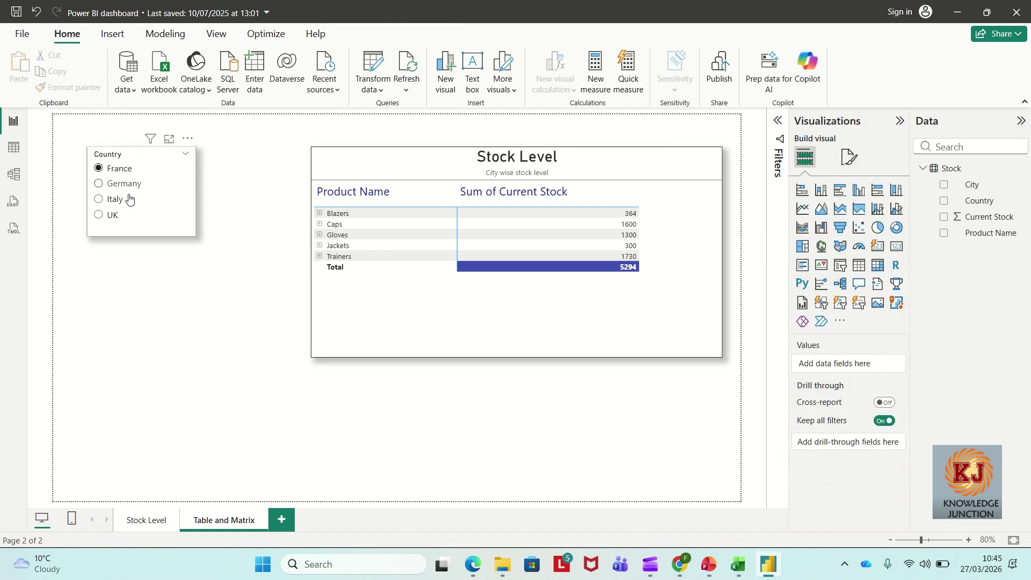
Filter the matrix by Germany, Italy, UK and France in turn, and check the Blazers row's city breakdown for France.
left_click(117, 185)
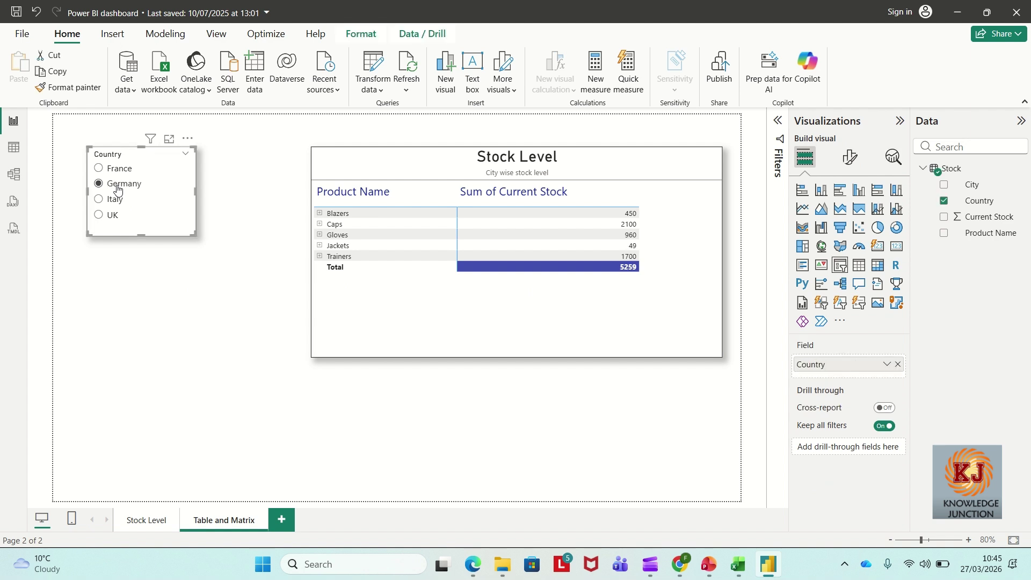
left_click(114, 200)
left_click(111, 219)
left_click(115, 168)
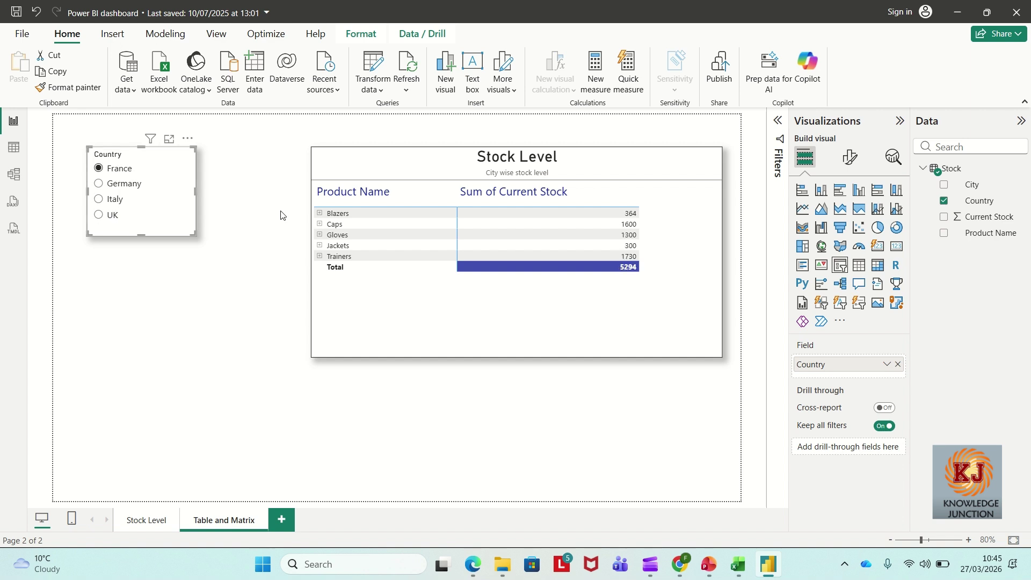
left_click(320, 214)
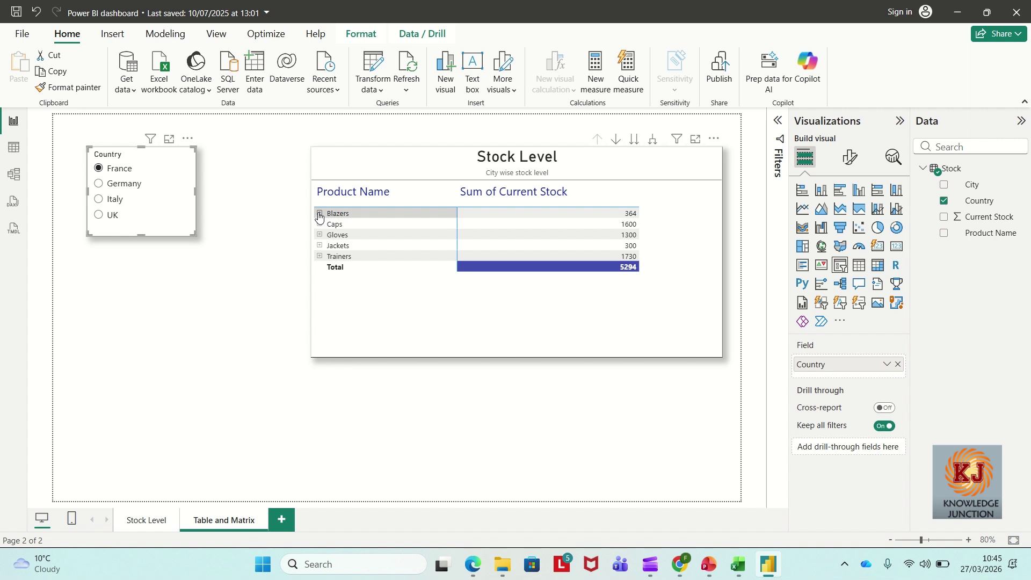
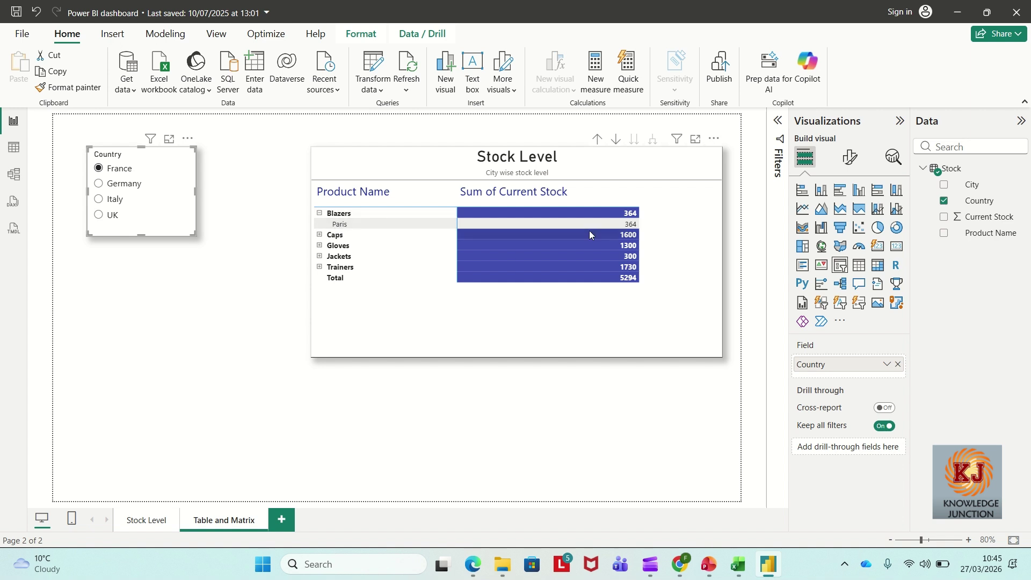
left_click(320, 214)
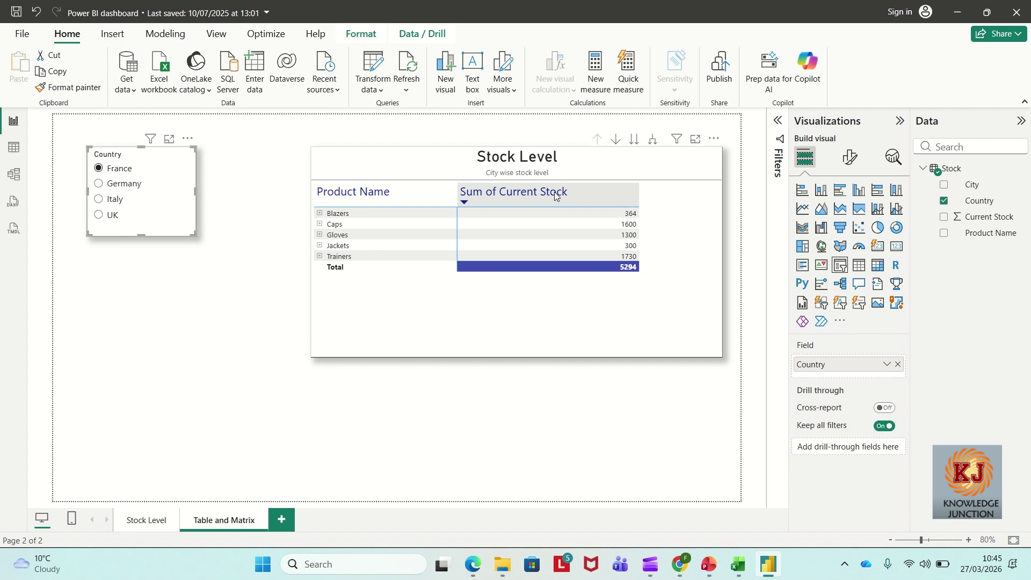
Reorder the Stock Level matrix's row fields so that City comes above Product Name.
left_click(448, 149)
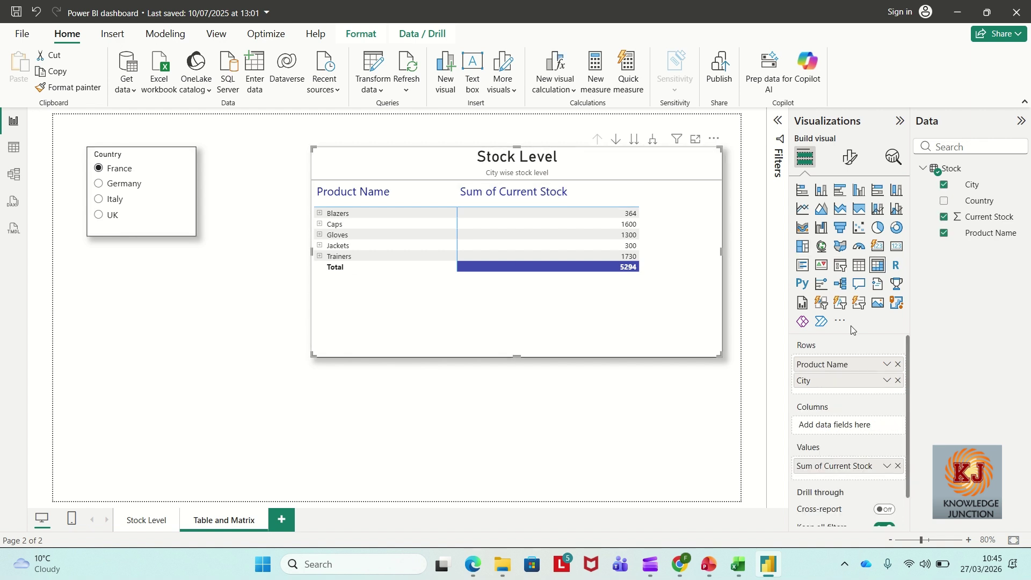
left_click_drag(841, 380, 840, 362)
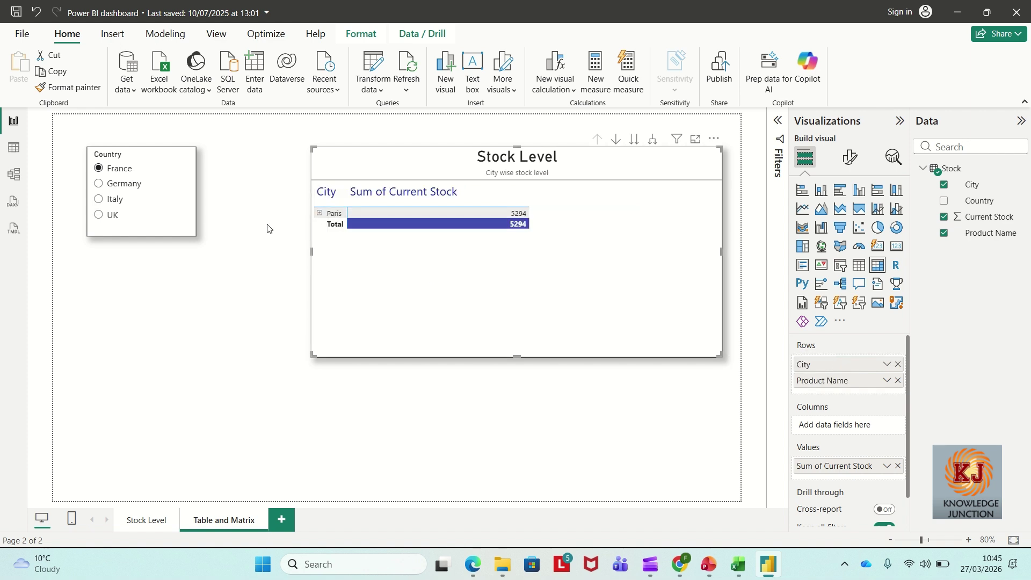
Filter the matrix by Germany and by UK, checking the product breakdown of Munich and of Manchester, and leave Manchester collapsed.
left_click(133, 184)
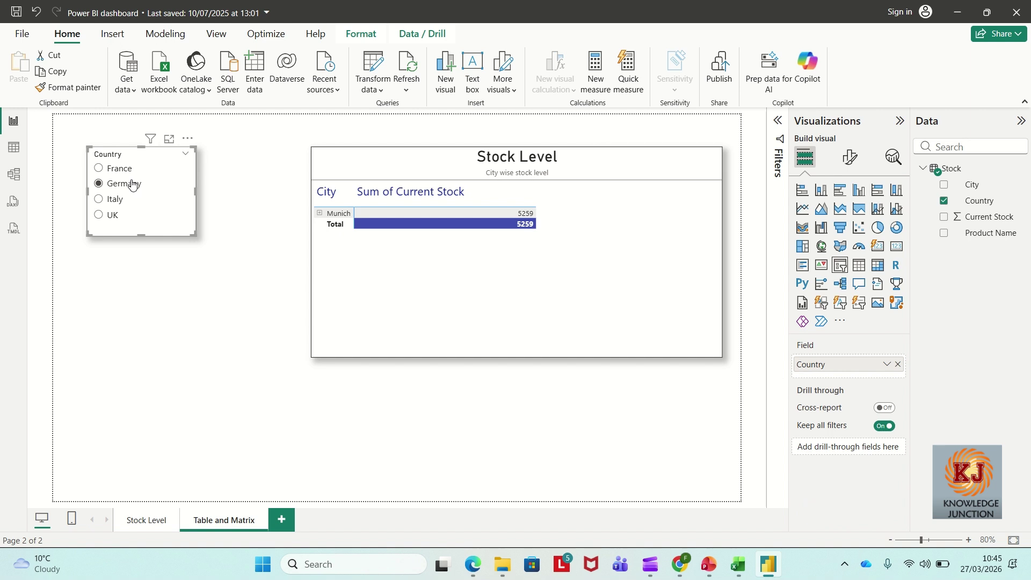
left_click(319, 214)
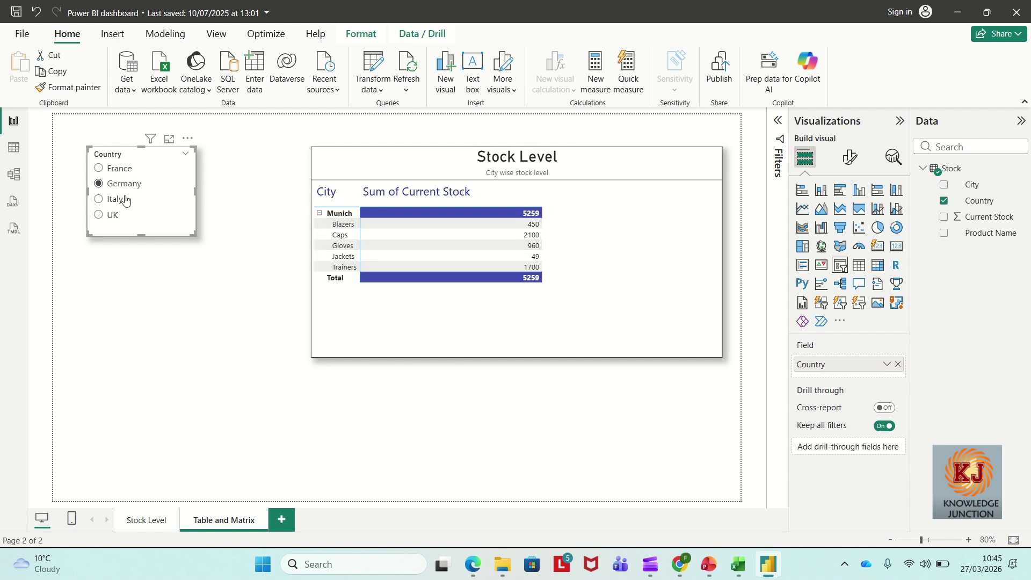
left_click(113, 216)
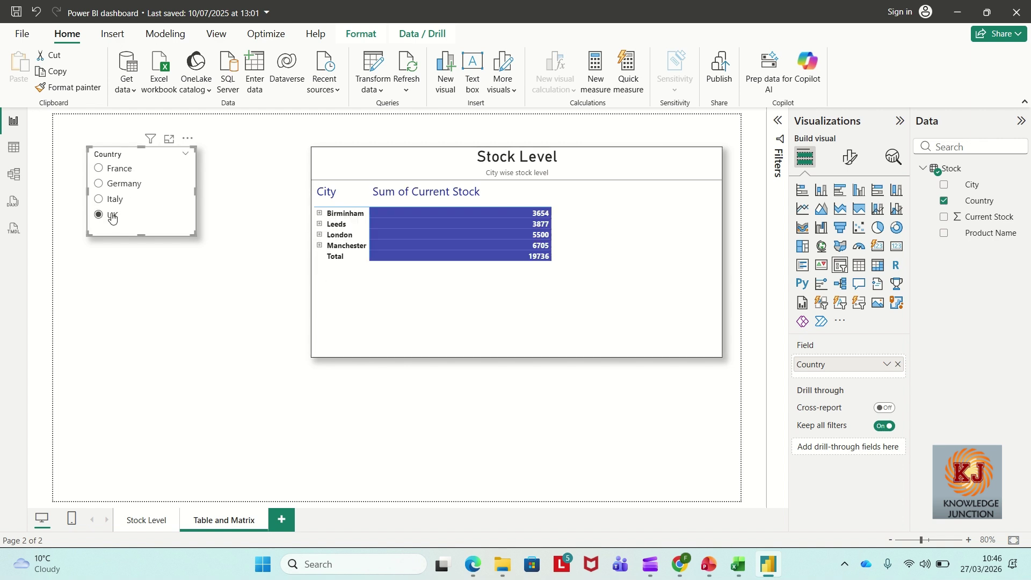
left_click(319, 246)
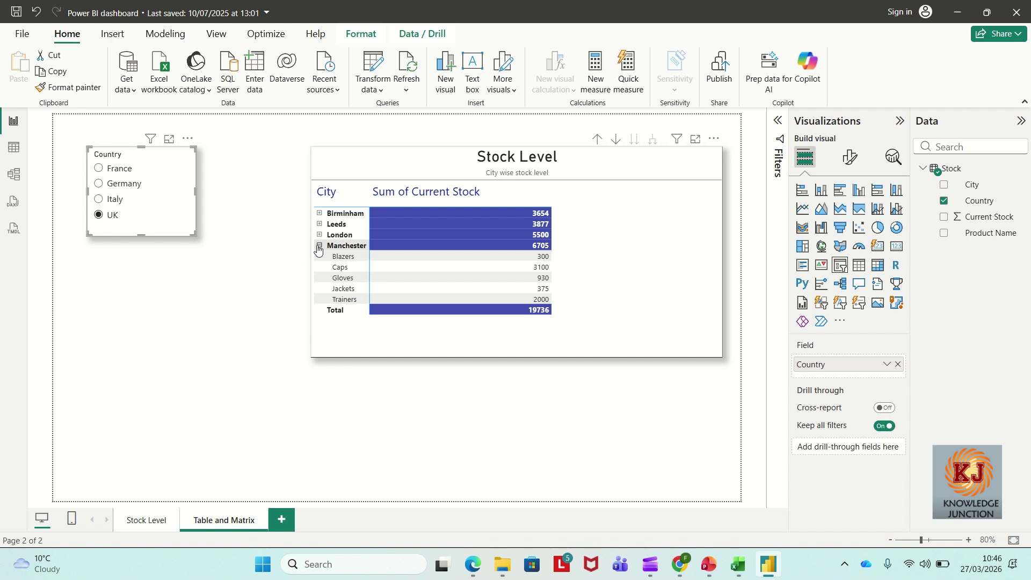
left_click(319, 247)
left_click(319, 246)
left_click(318, 246)
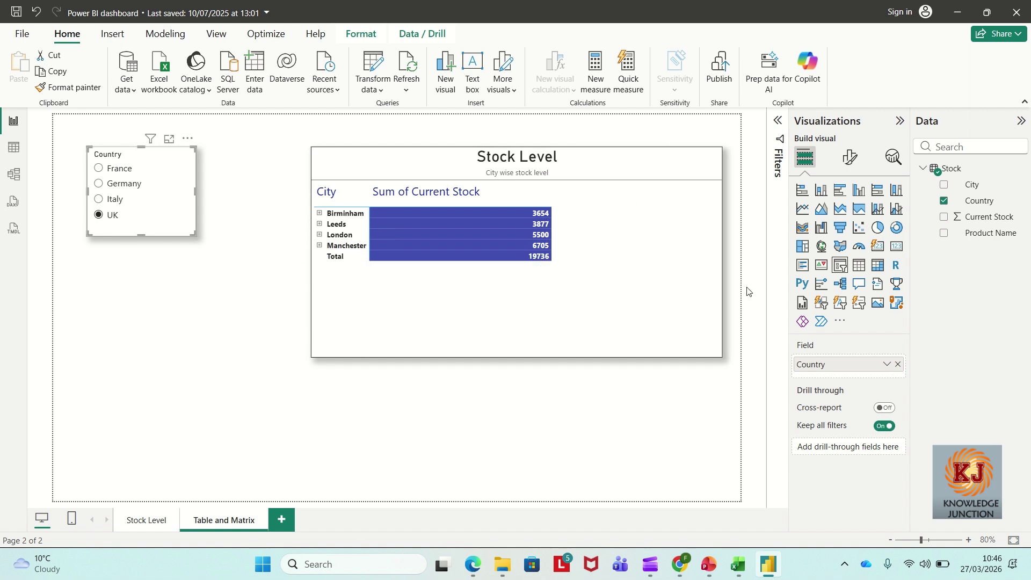
Turn on horizontal gridlines in the matrix's grid formatting.
left_click(662, 317)
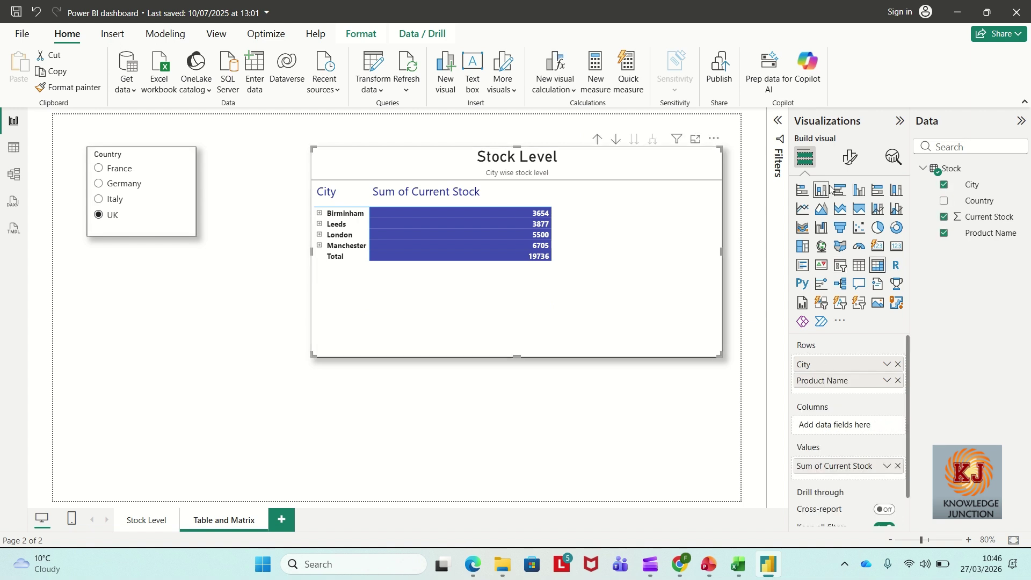
left_click(859, 162)
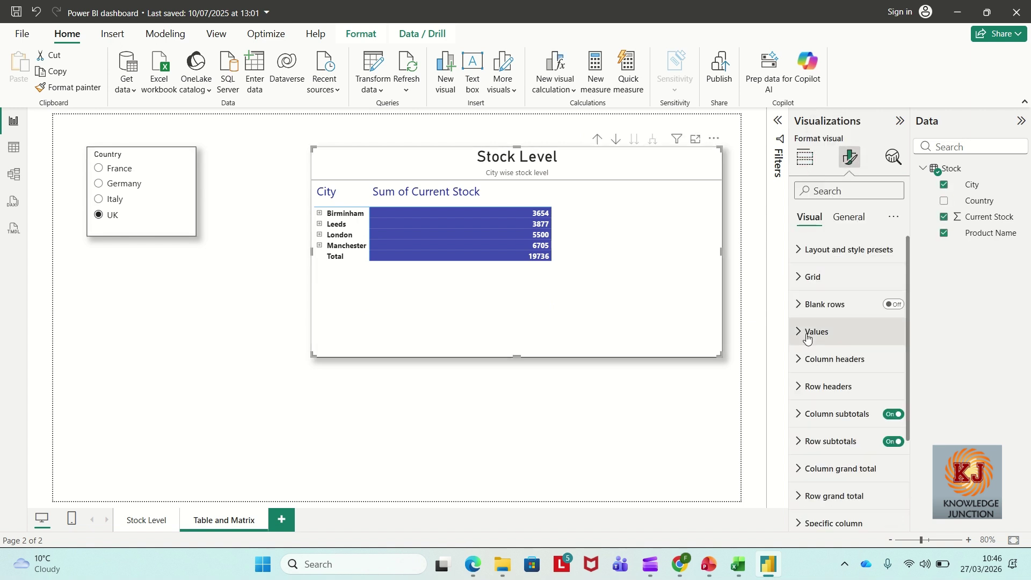
scroll(807, 337, "down", 1)
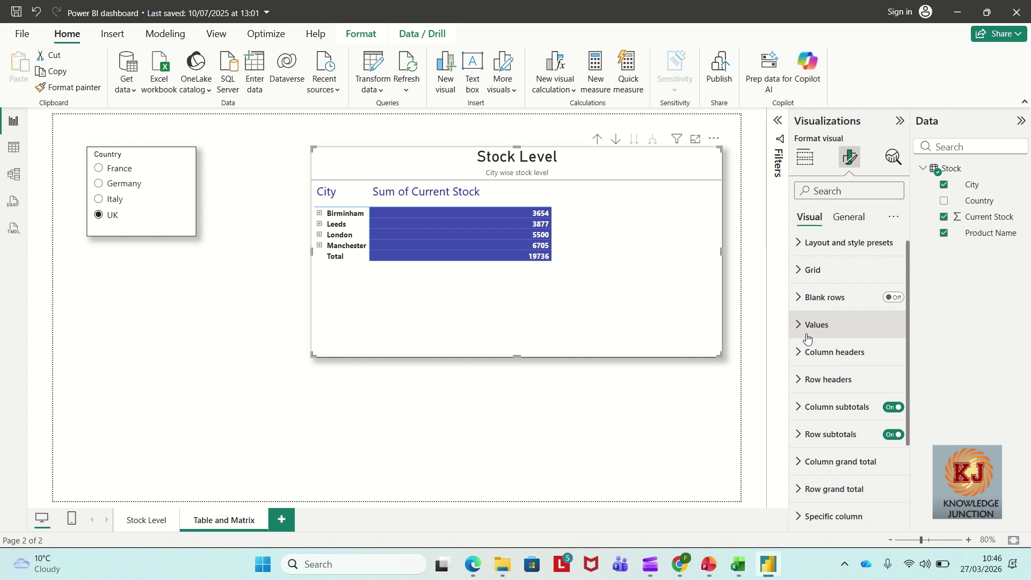
left_click(813, 270)
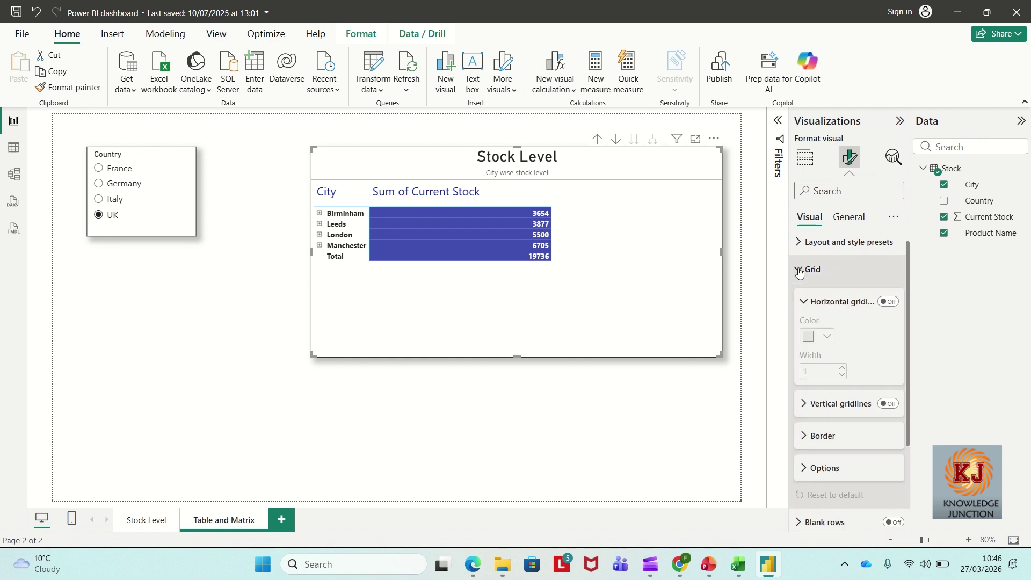
left_click(887, 303)
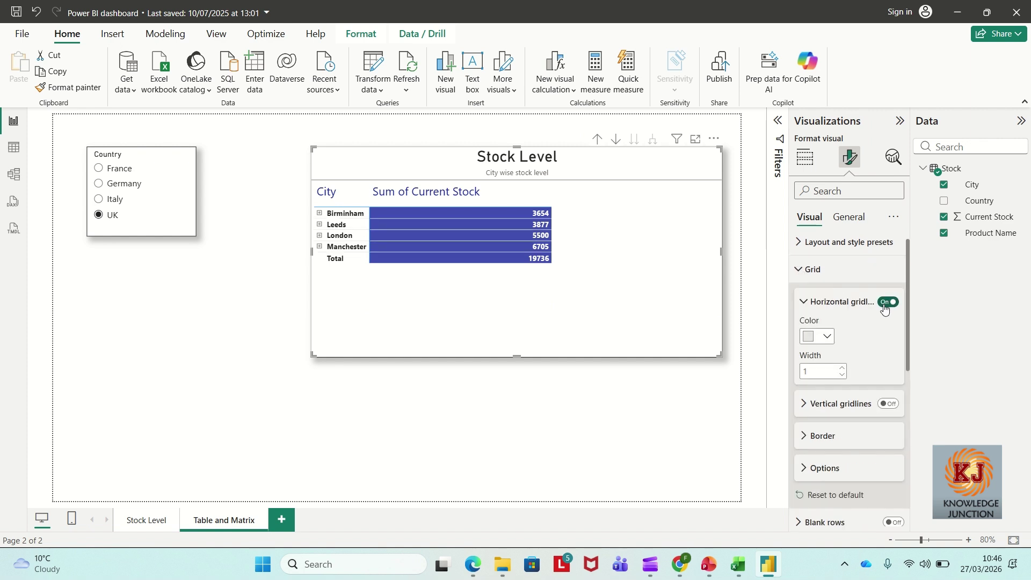
Examine the cell elements options available for Sum of Current Stock, such as background color, data bars and icons.
scroll(869, 377, "down", 4)
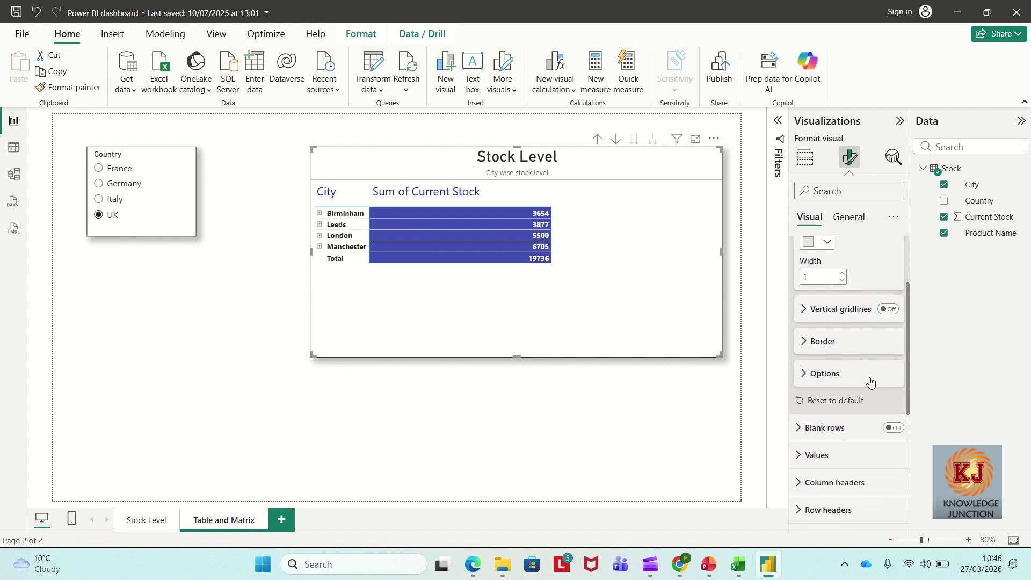
scroll(870, 381, "down", 4)
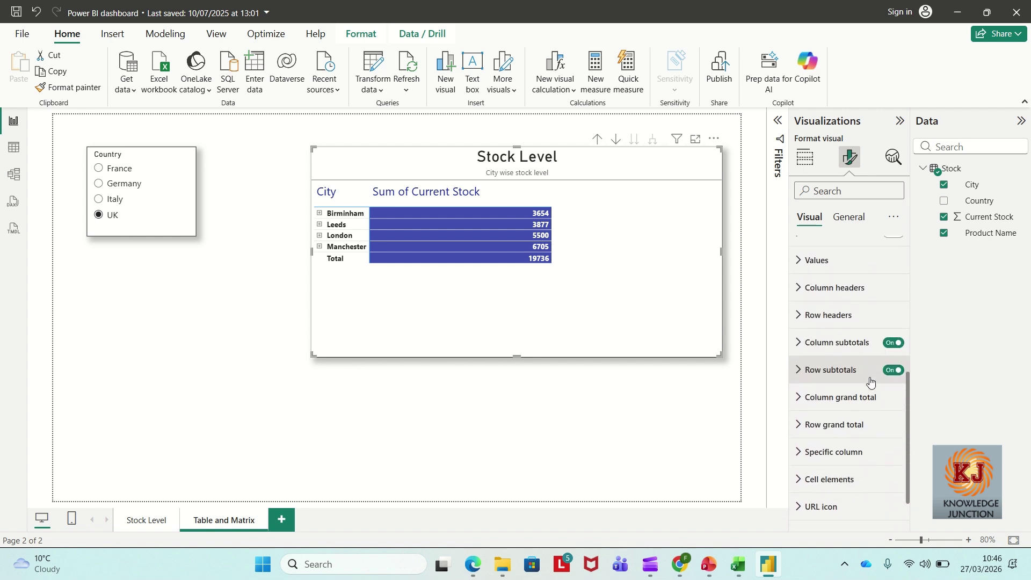
scroll(870, 381, "down", 1)
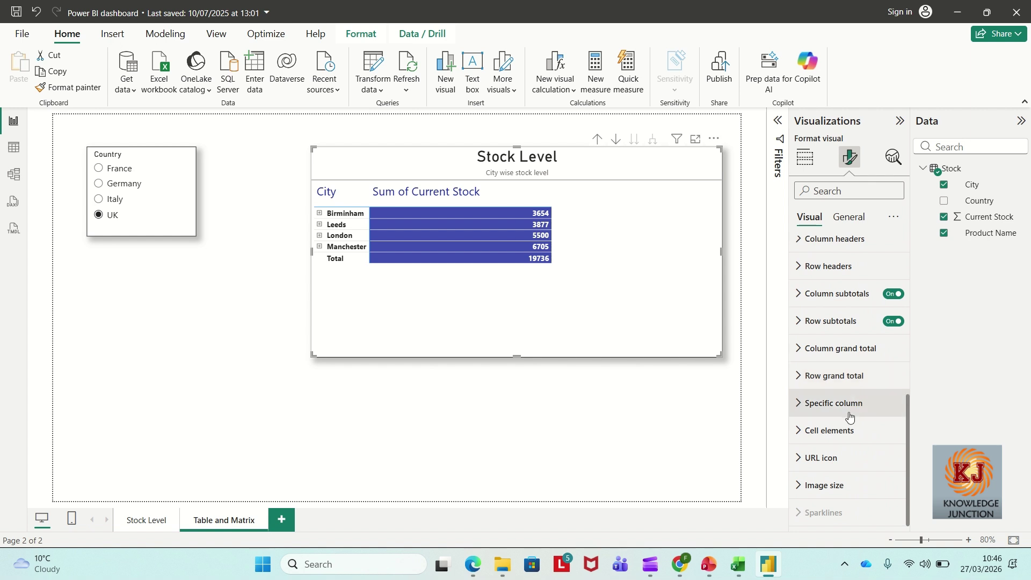
left_click(846, 431)
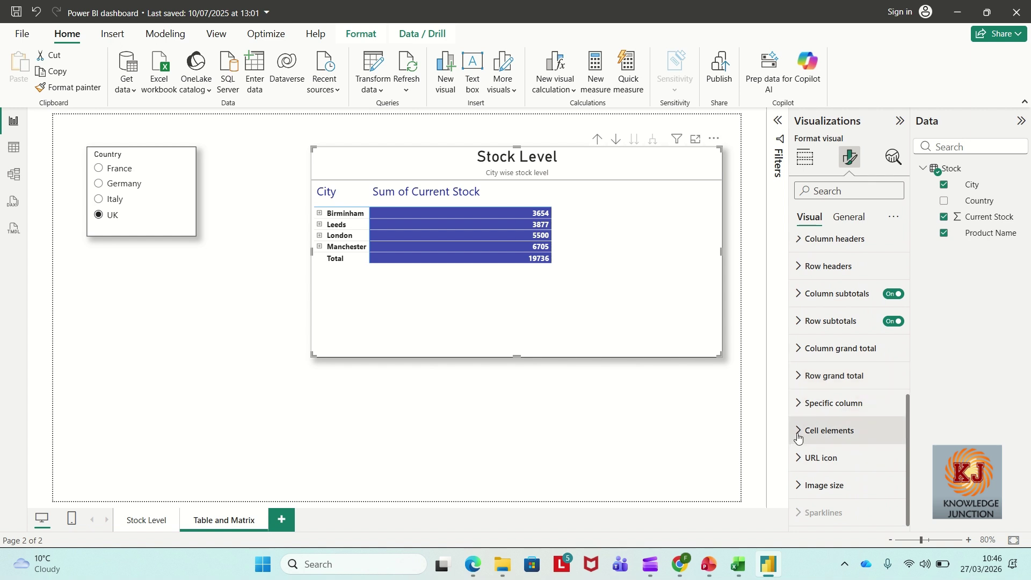
scroll(848, 450, "down", 4)
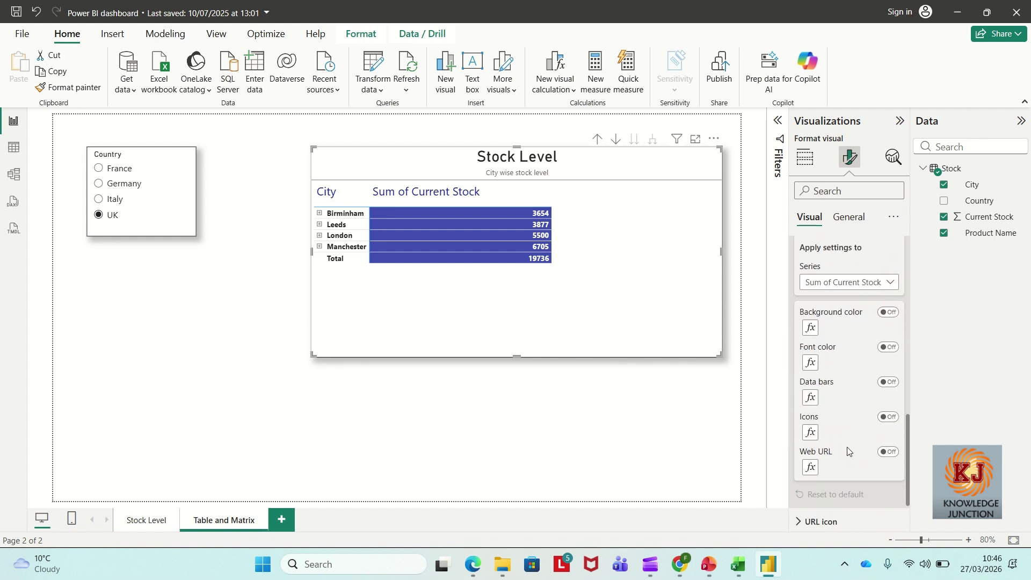
scroll(847, 451, "down", 1)
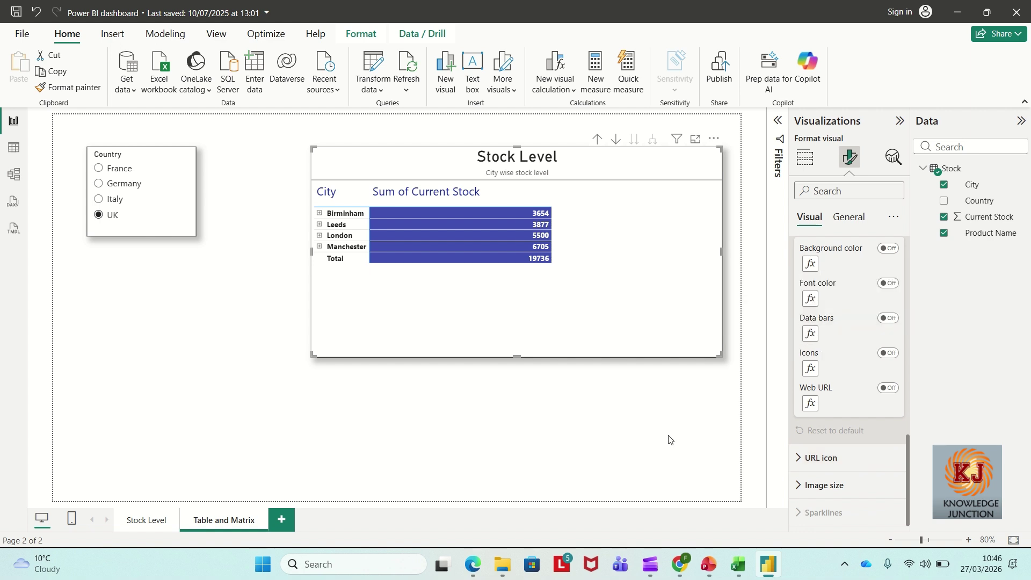
scroll(819, 388, "up", 4)
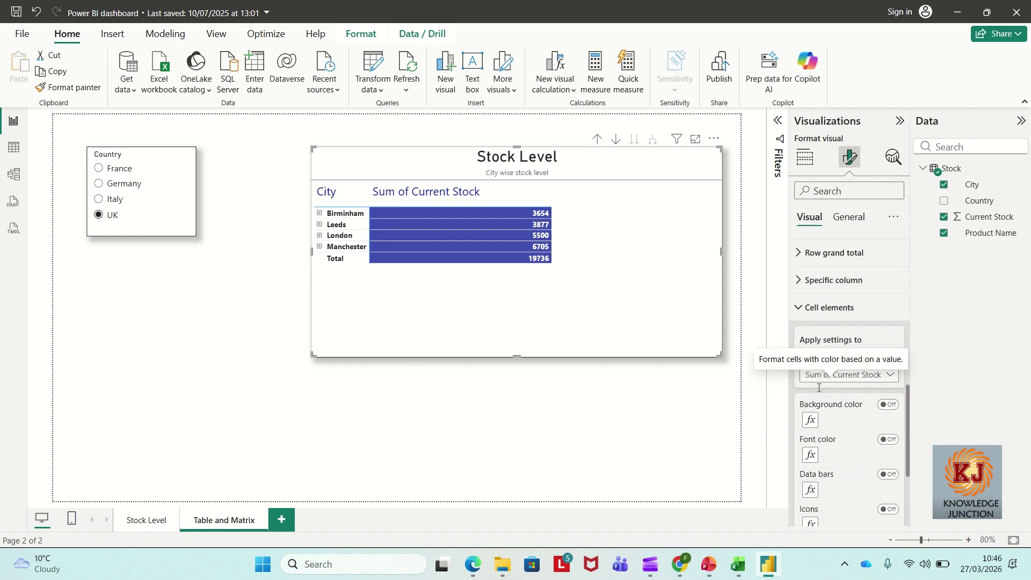
scroll(819, 392, "up", 2)
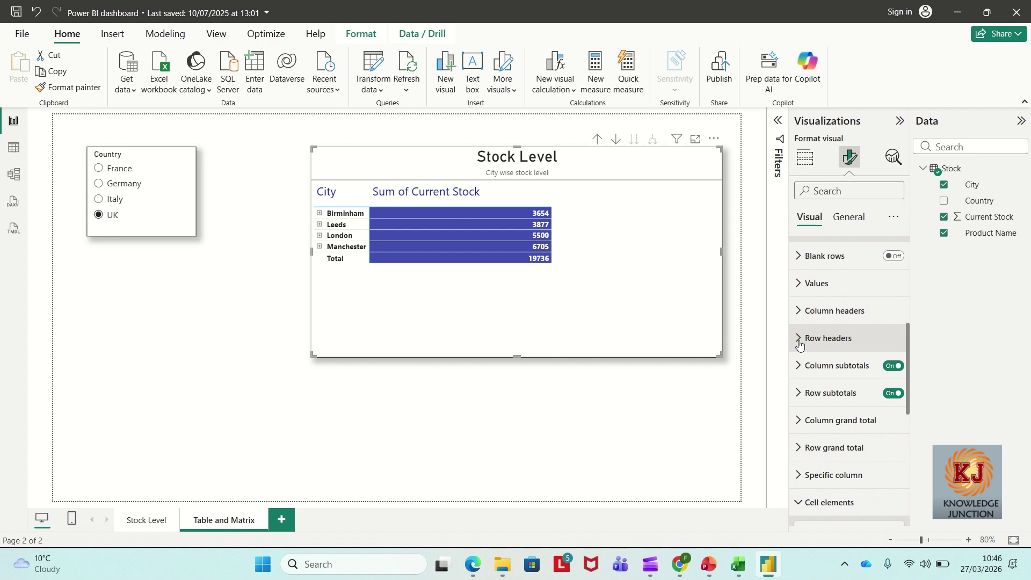
Set the matrix's row header text color to #ad5129 (Theme color 3, 25% darker).
left_click(798, 318)
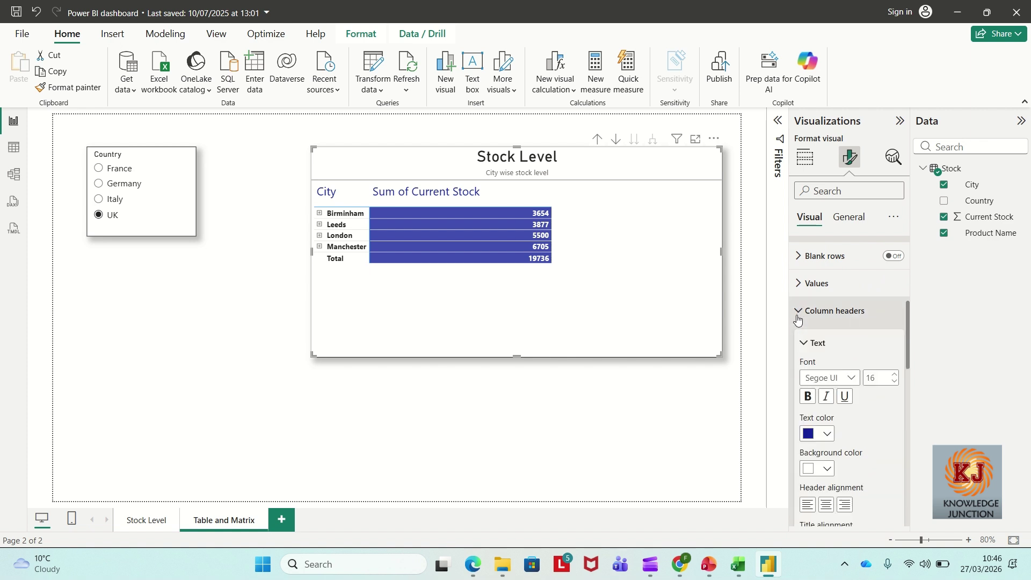
left_click(804, 319)
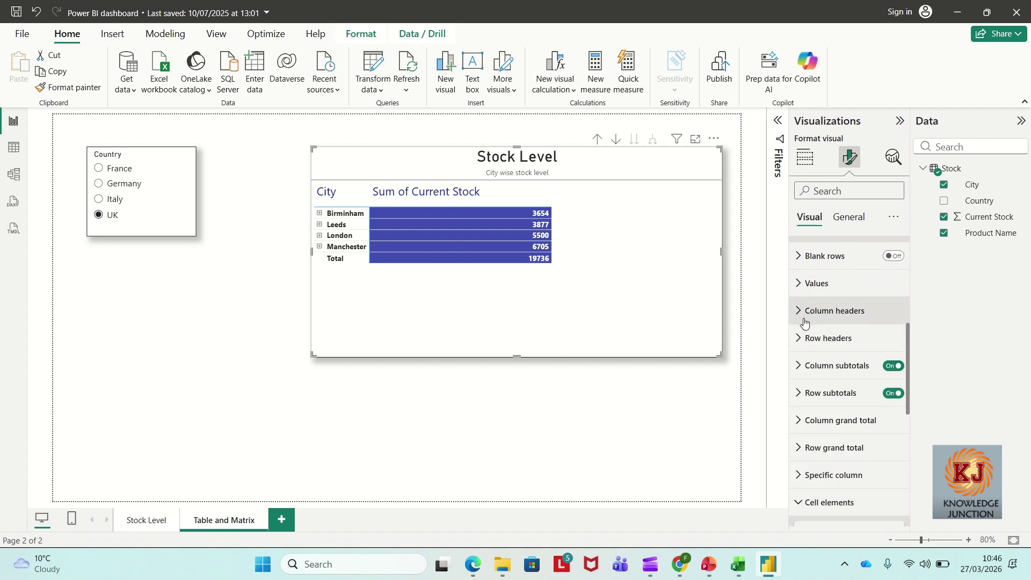
left_click(800, 335)
scroll(830, 388, "down", 1)
scroll(830, 387, "down", 1)
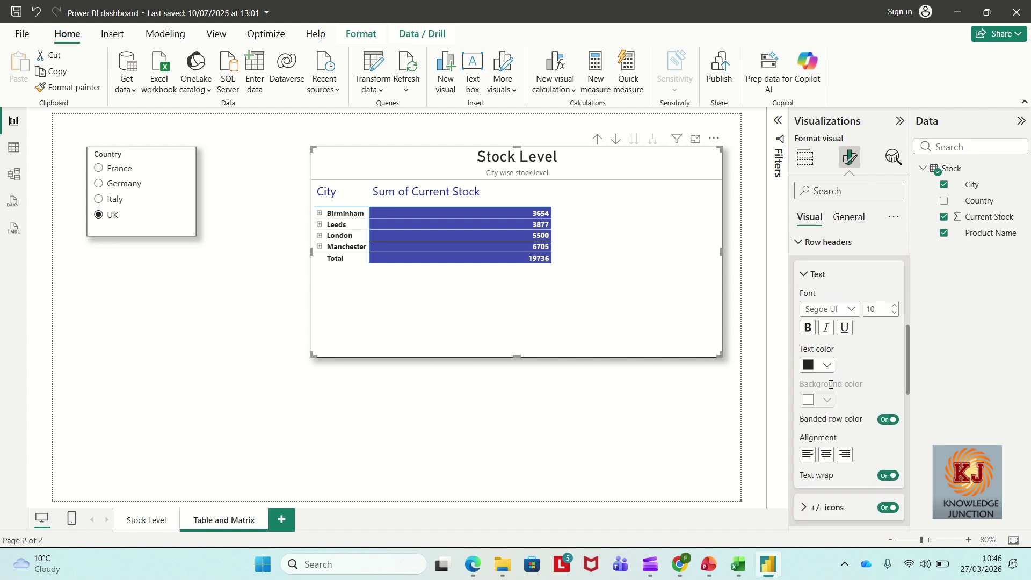
left_click(827, 366)
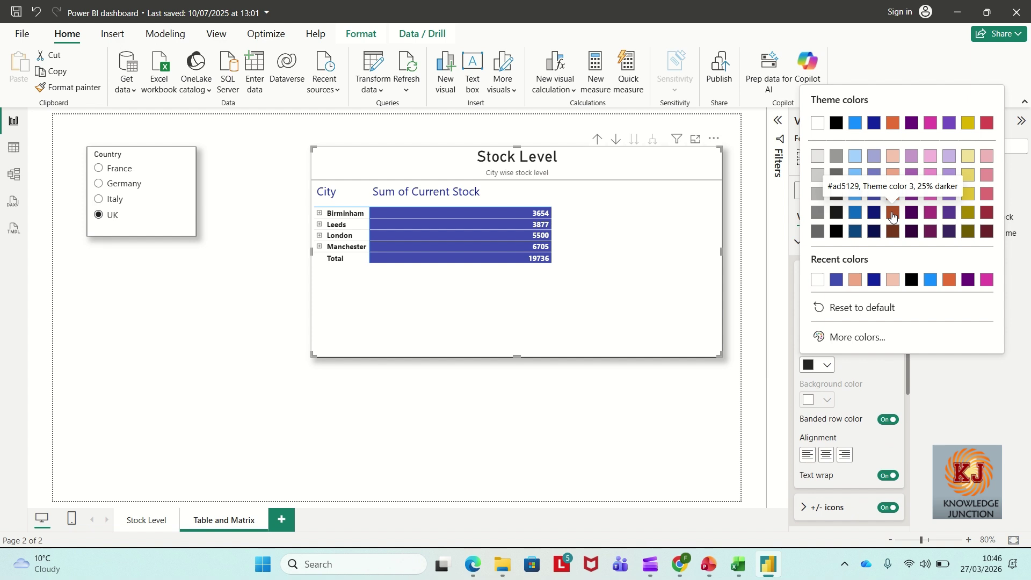
left_click(893, 216)
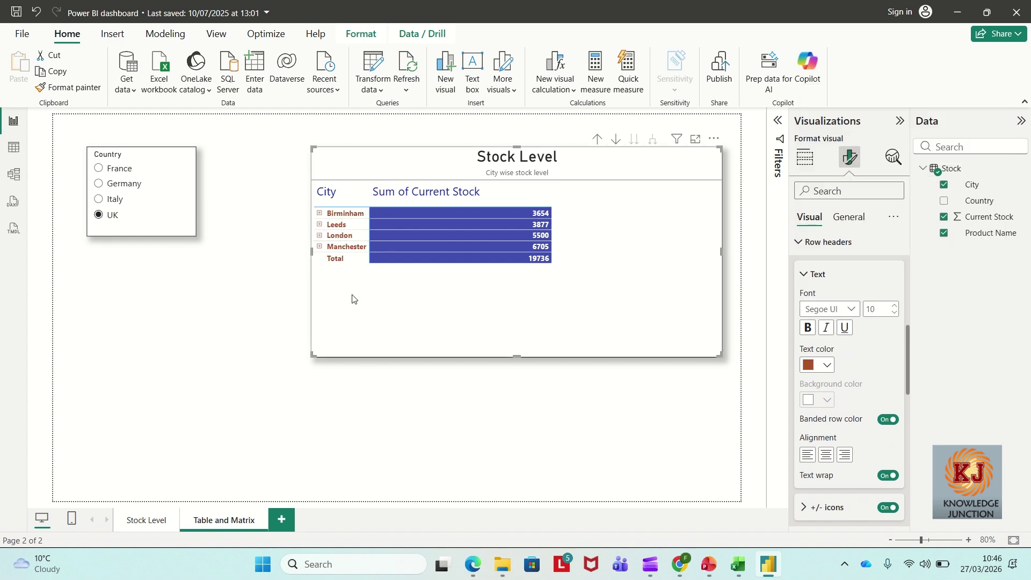
Expand the Birminham, Leeds and London rows and lengthen the matrix downward so the expanded rows fit.
scroll(854, 455, "down", 3)
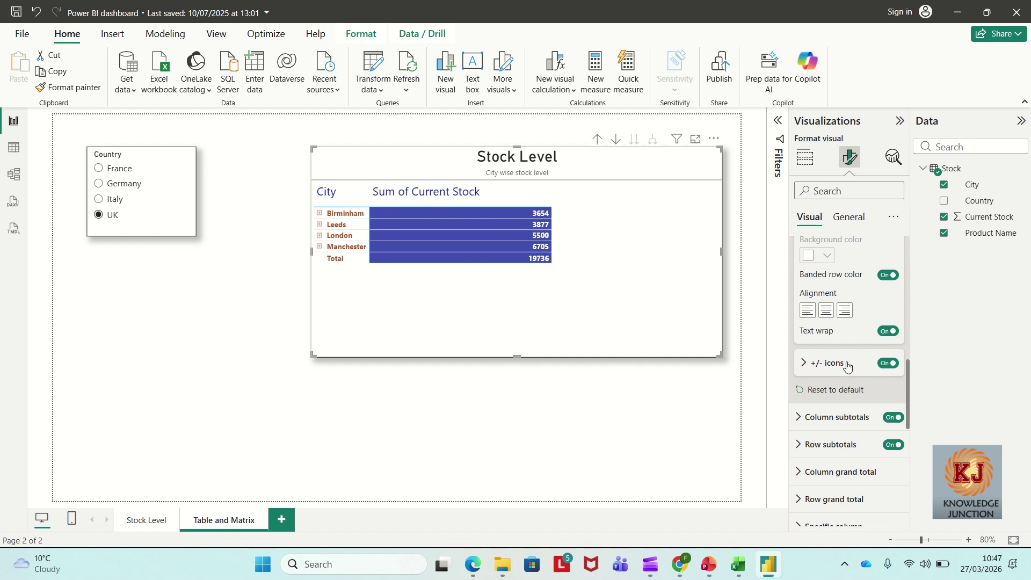
left_click(319, 213)
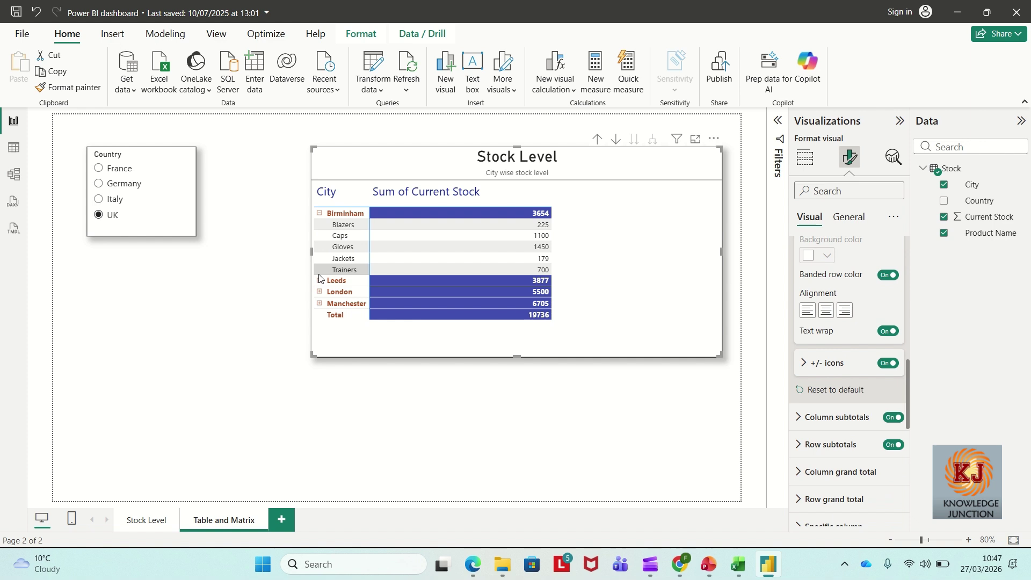
left_click(320, 281)
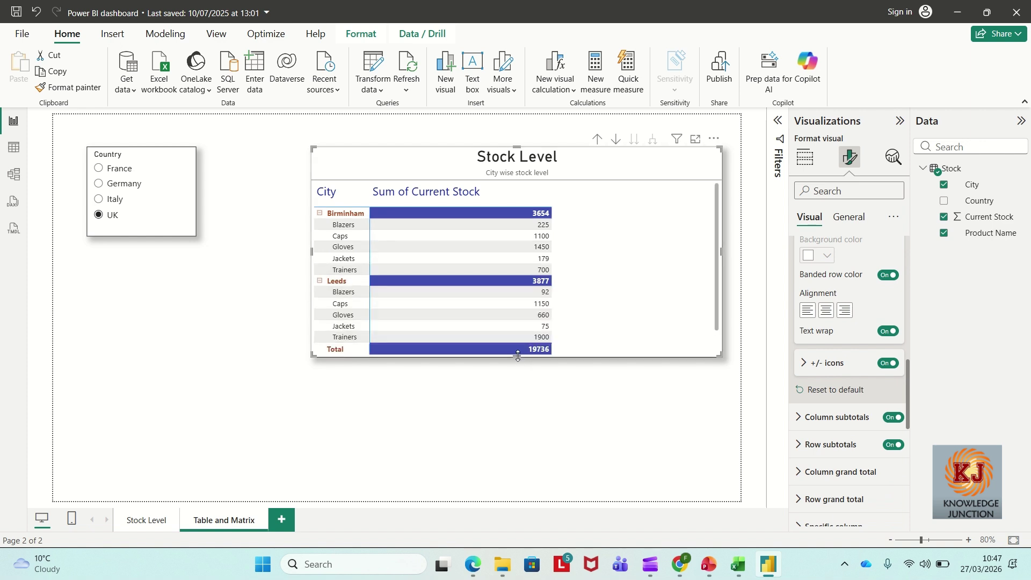
left_click_drag(519, 365, 518, 459)
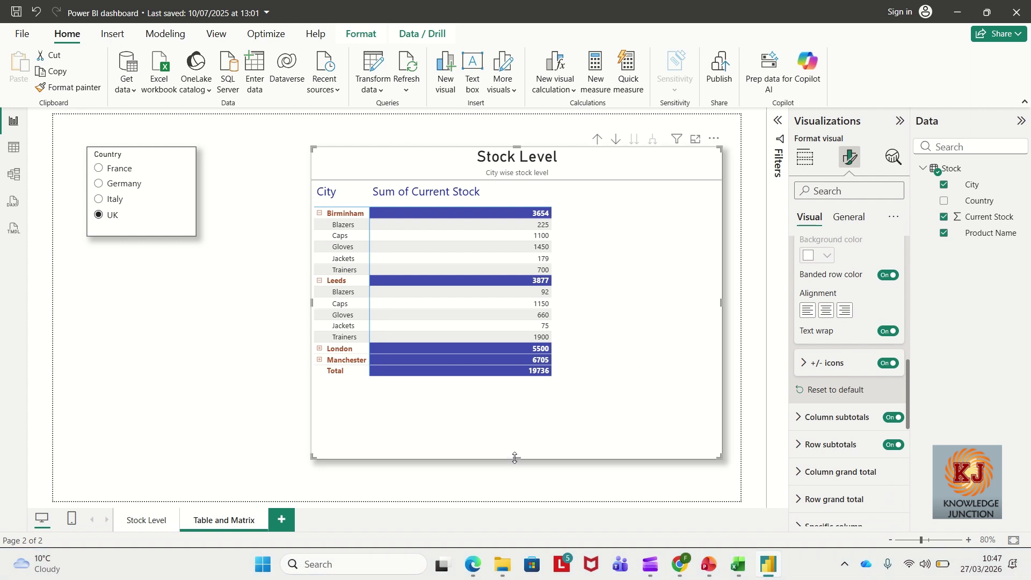
left_click(320, 350)
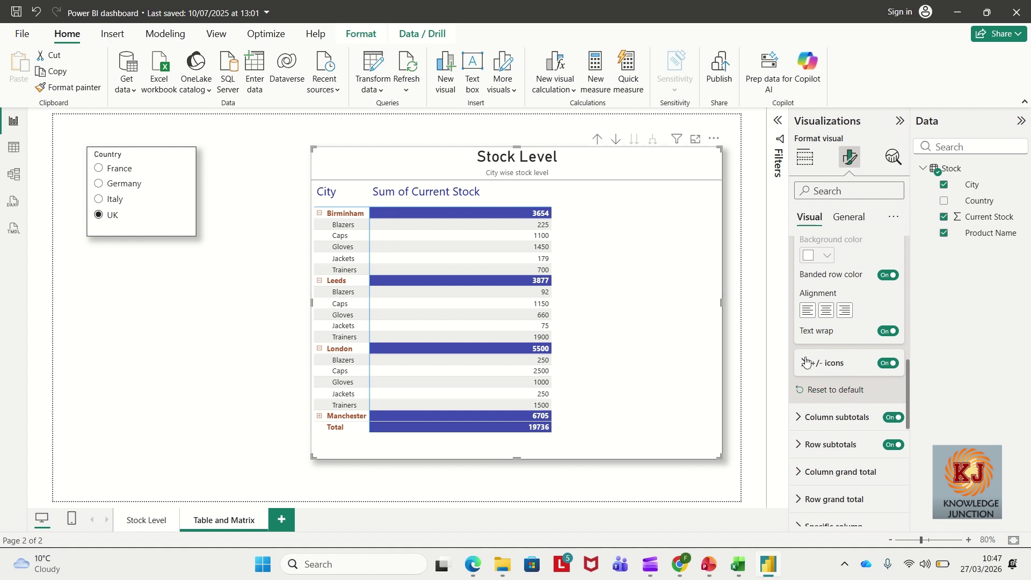
Turn off the +/- icons of the row headers and narrow the matrix to fit its two columns.
left_click(891, 365)
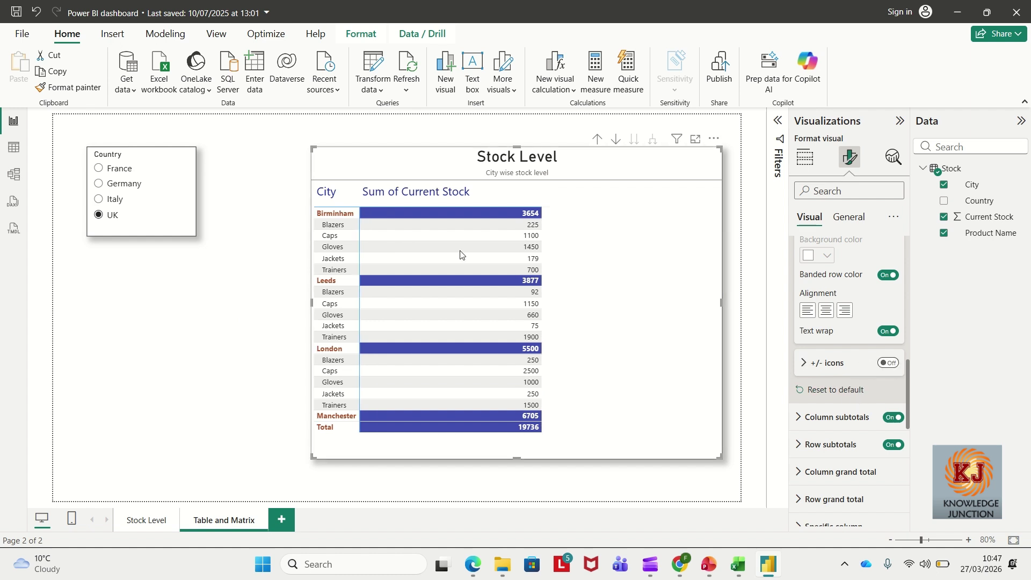
left_click(150, 350)
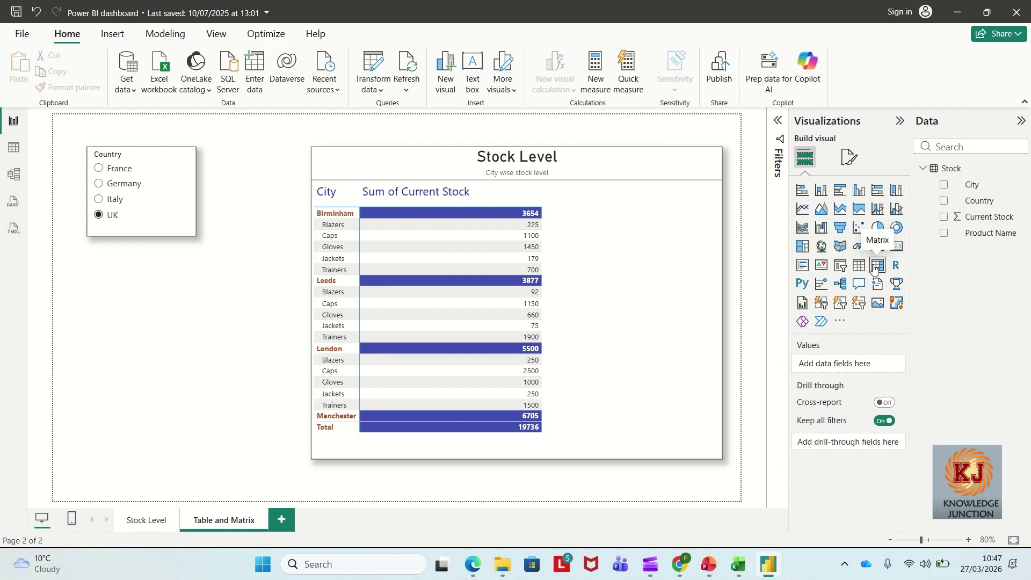
left_click(575, 317)
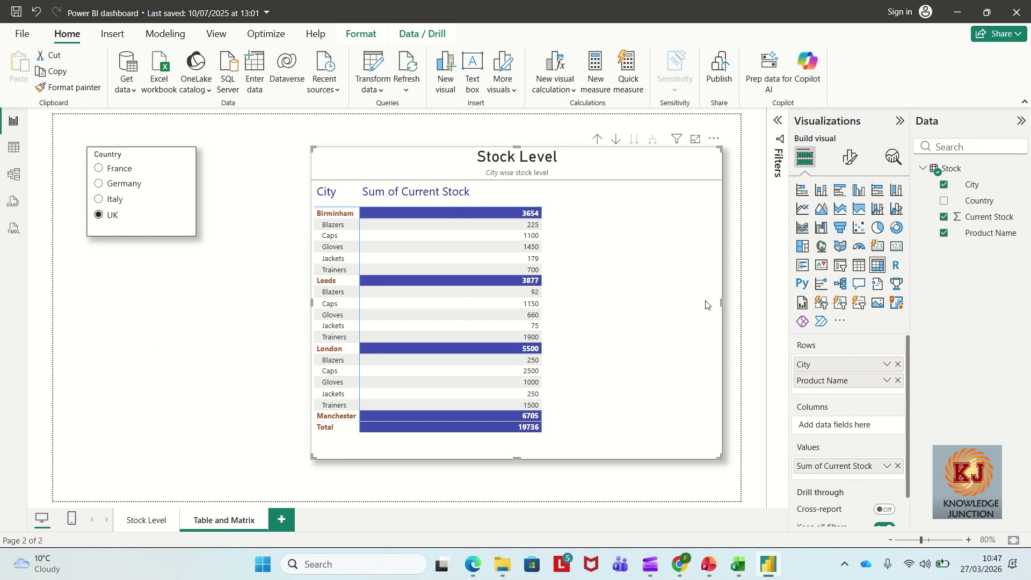
left_click_drag(722, 302, 553, 290)
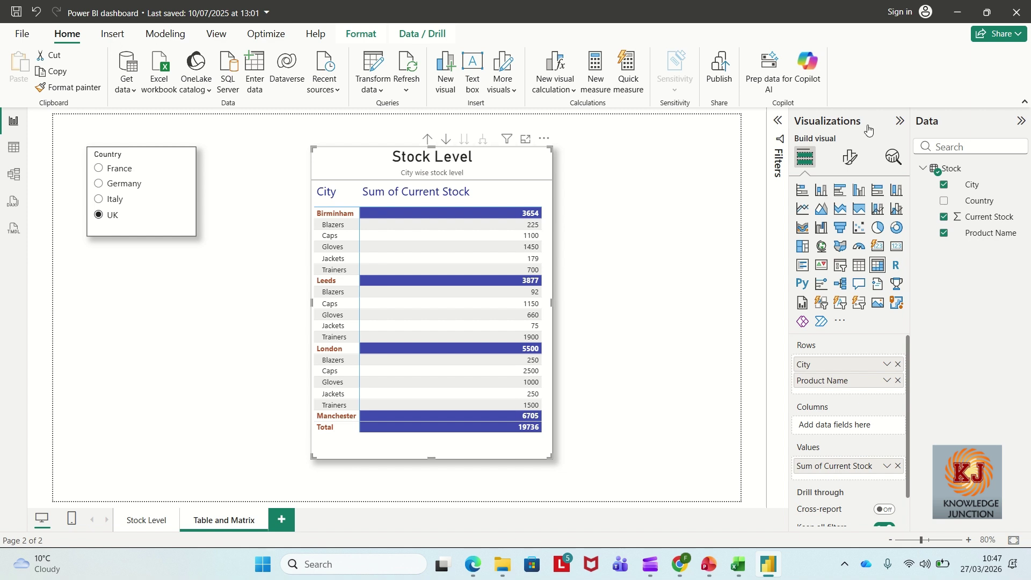
left_click(850, 161)
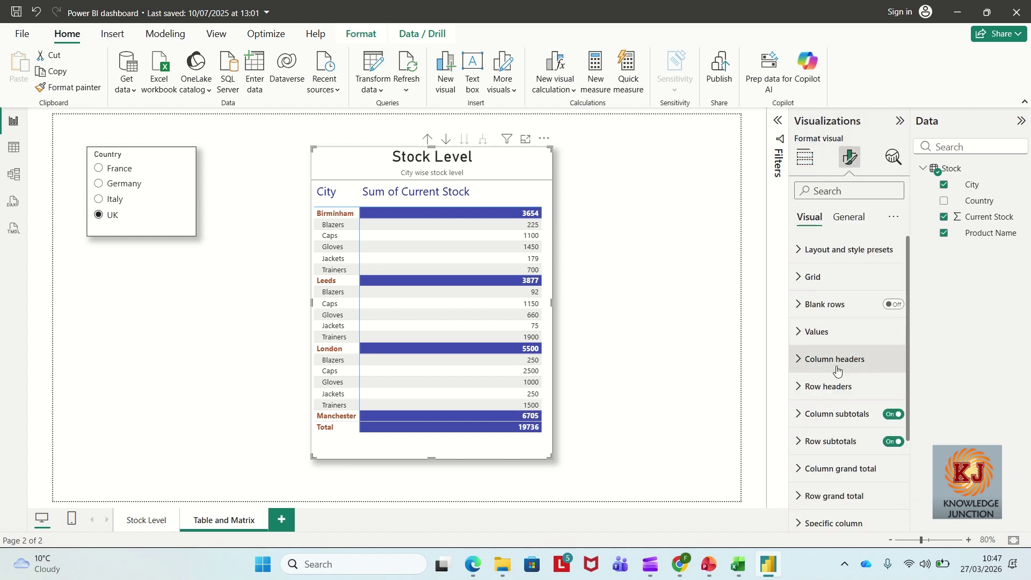
scroll(837, 370, "down", 3)
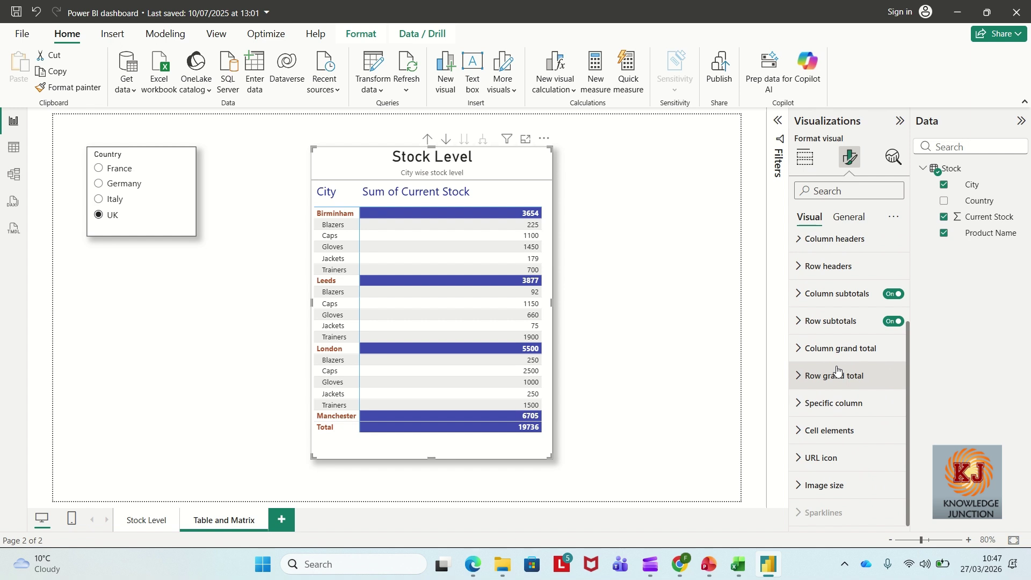
scroll(837, 370, "up", 3)
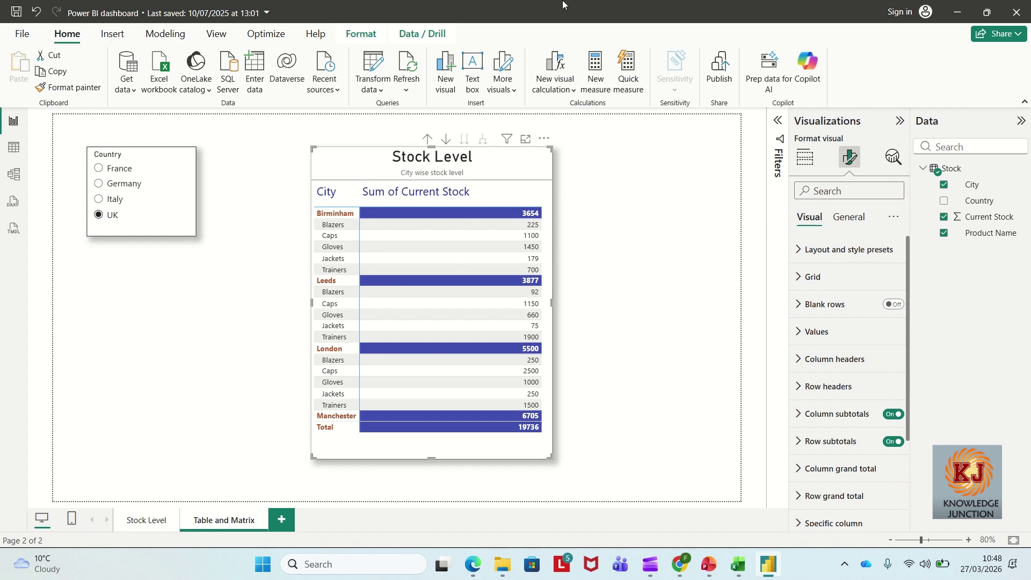
mouse_move(499, 4)
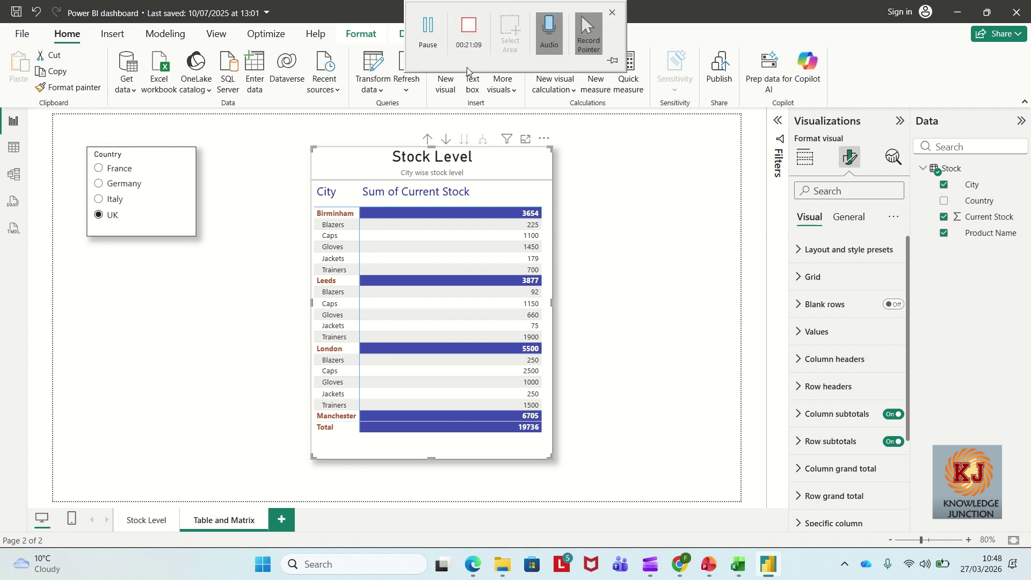